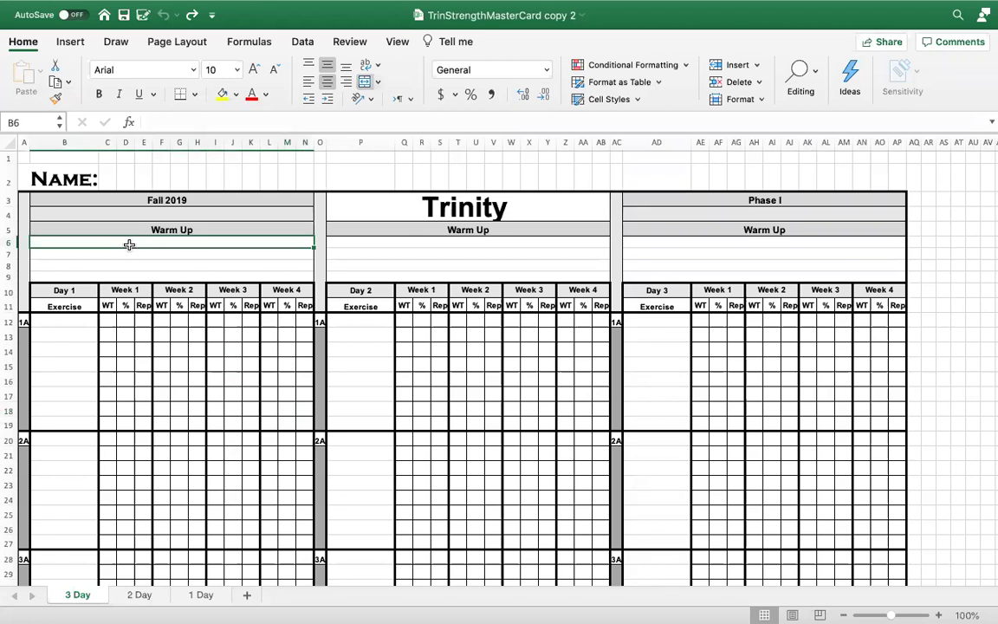
key(Down)
key(Down)
key(Up)
key(Up)
key(Down)
key(Down)
key(Down)
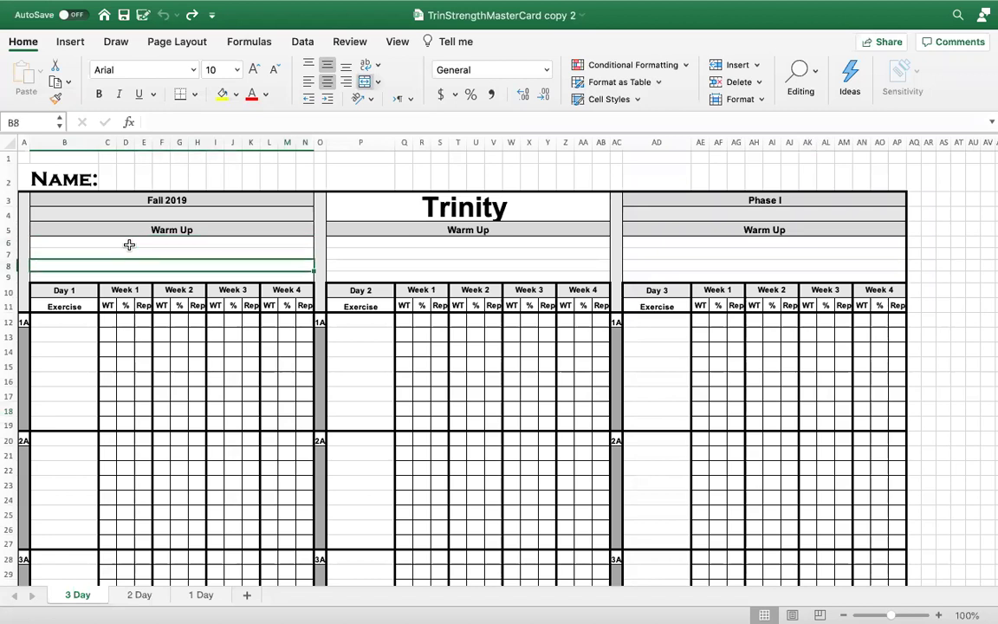
- Insert a new row at row 9 in the Warm Up area, above the day headings
click(9, 277)
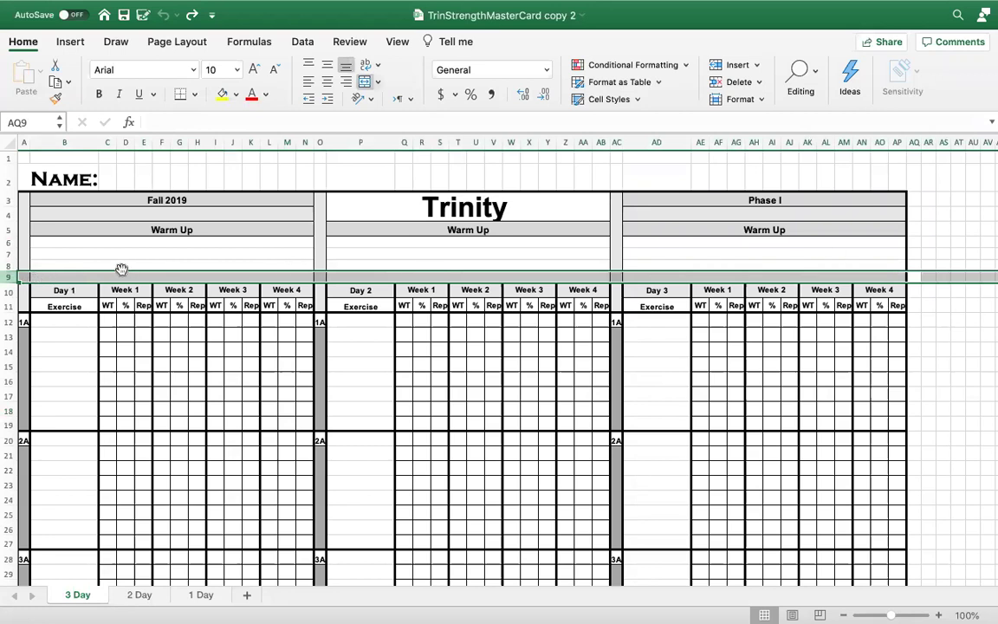
right_click(75, 277)
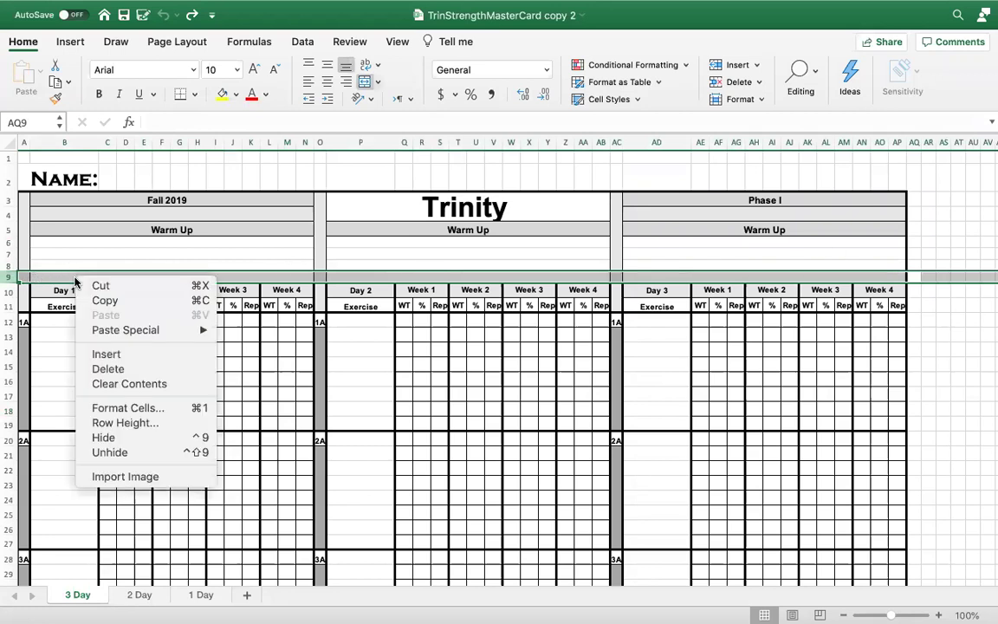
click(131, 359)
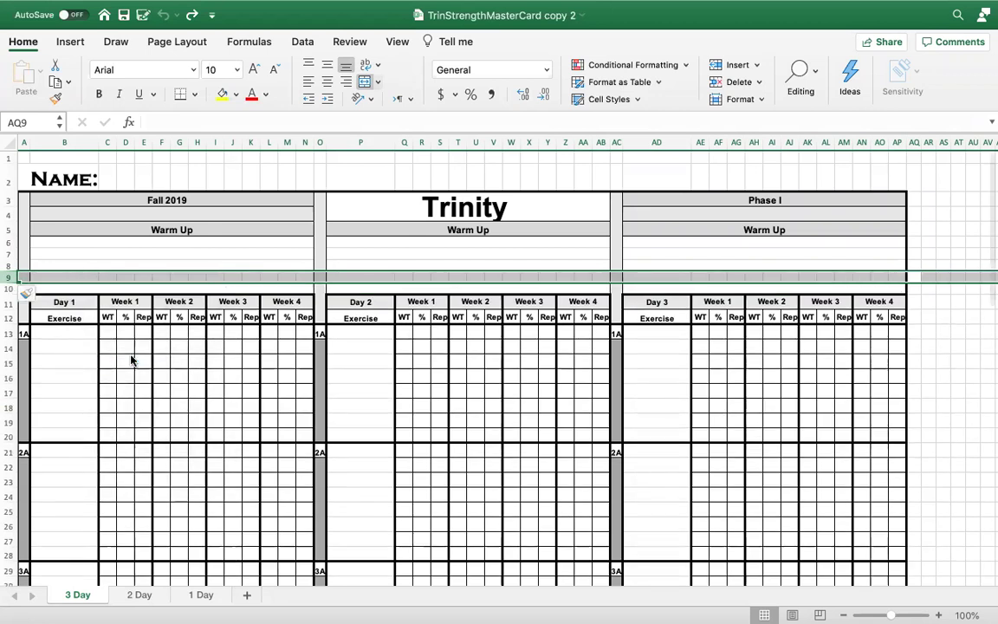
click(703, 289)
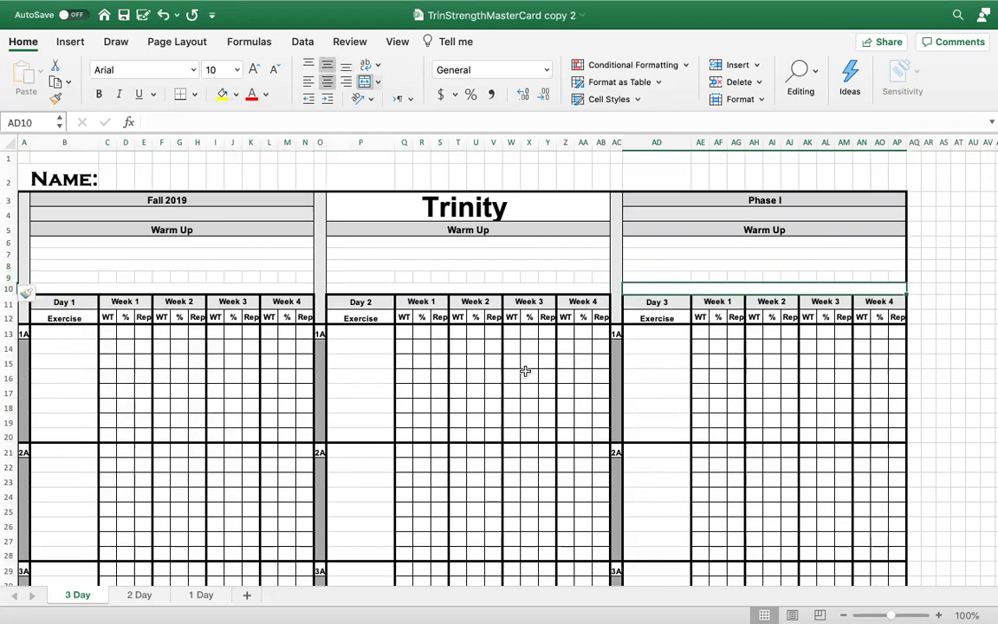
click(346, 392)
- Merge the row 9 cells into one cell within each of the three Warm Up sections: B:N, P:AB and AD:AP
drag(67, 276, 298, 274)
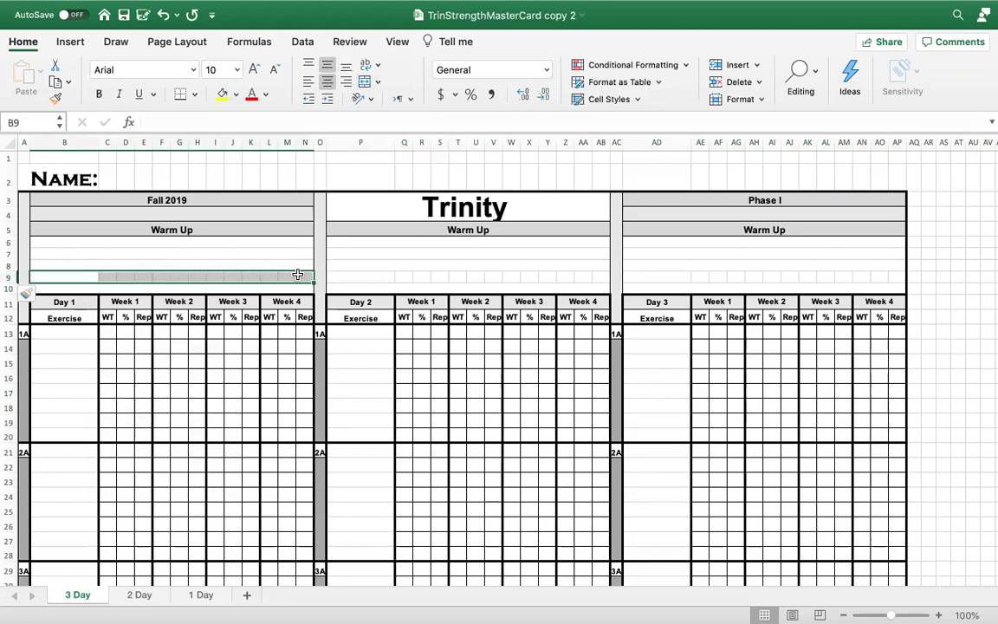
drag(347, 277, 606, 277)
drag(667, 277, 895, 277)
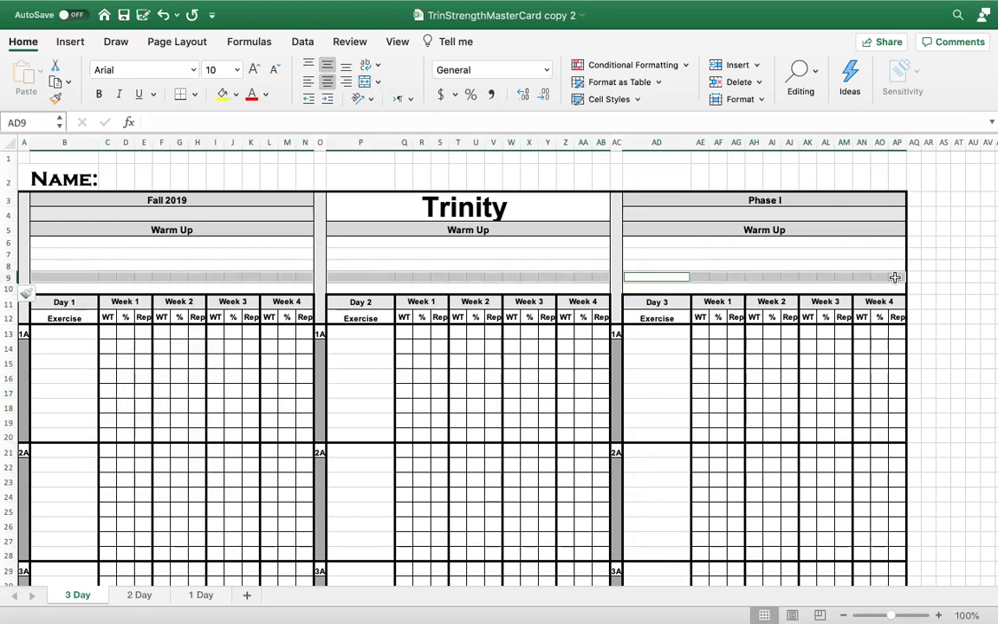
click(365, 84)
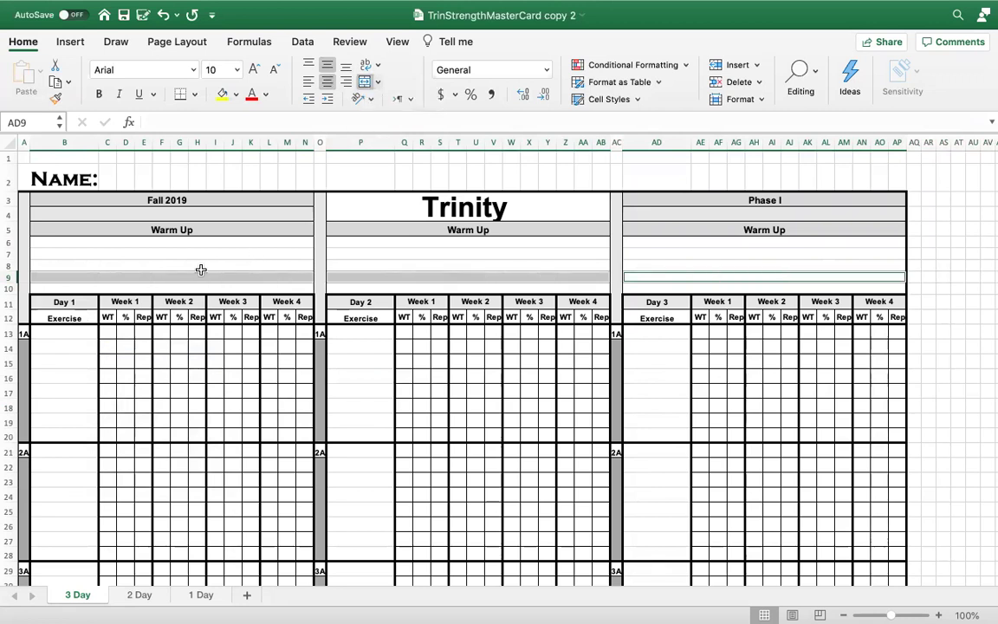
key(Up)
key(Up)
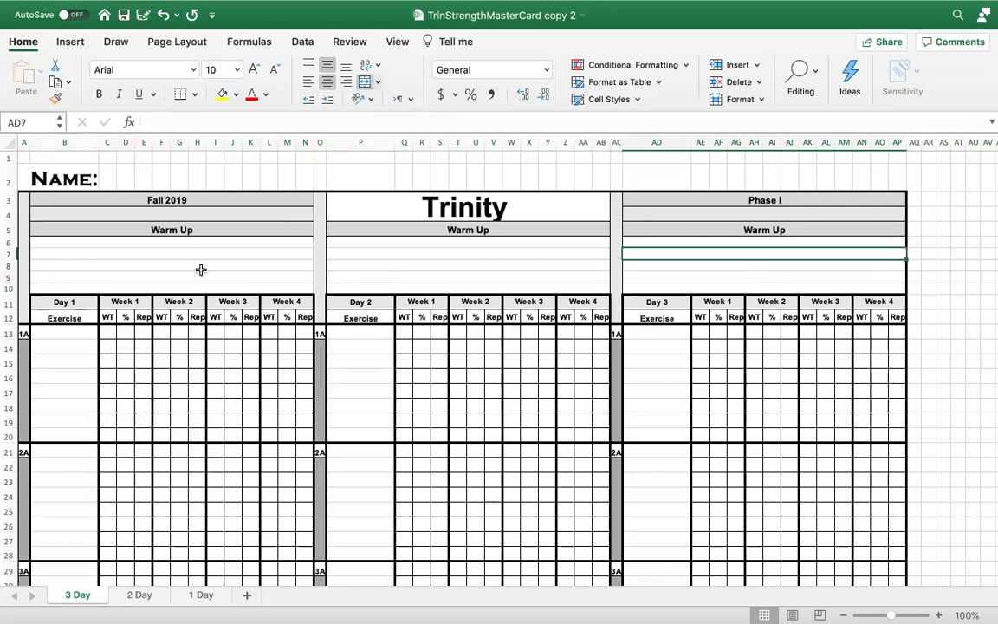
key(Down)
key(Down)
key(Down)
key(Up)
key(Up)
key(Up)
key(Up)
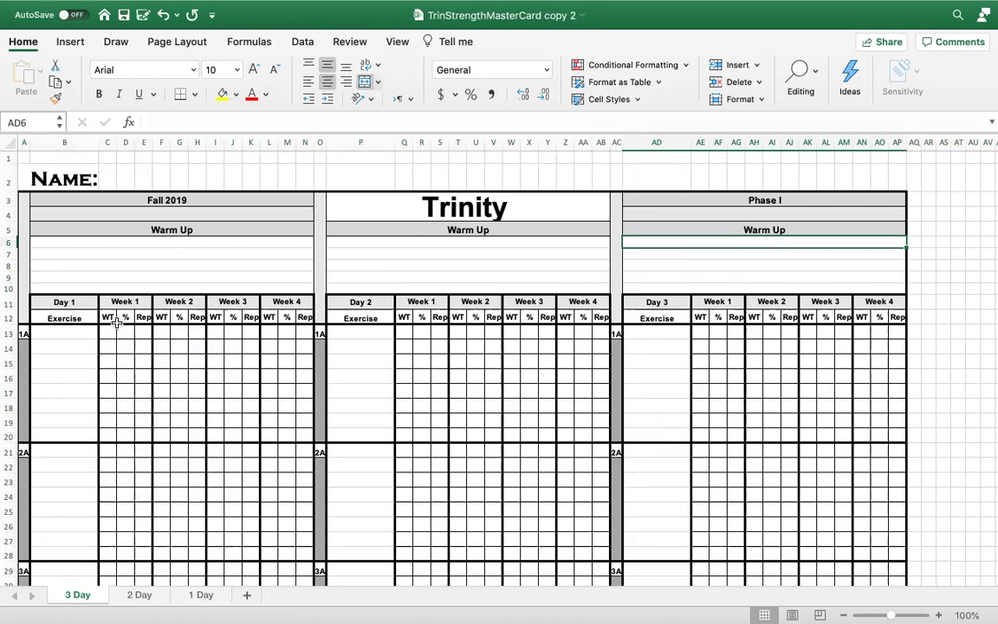
- Merge cells B13:N13 across the first row of the Day 1 exercise block
scroll(112, 324, down, 1)
scroll(110, 322, down, 3)
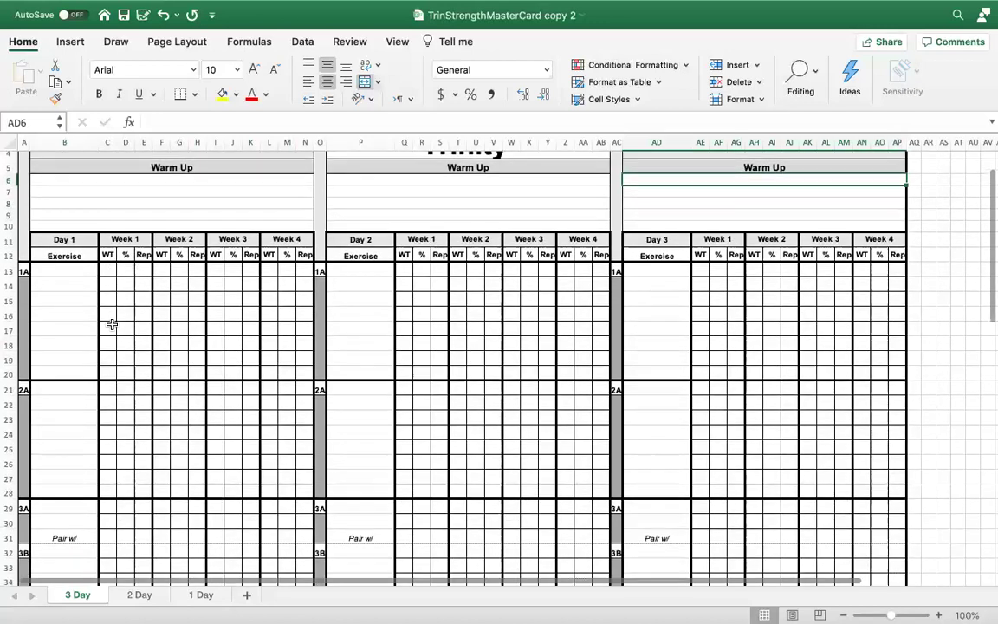
click(36, 270)
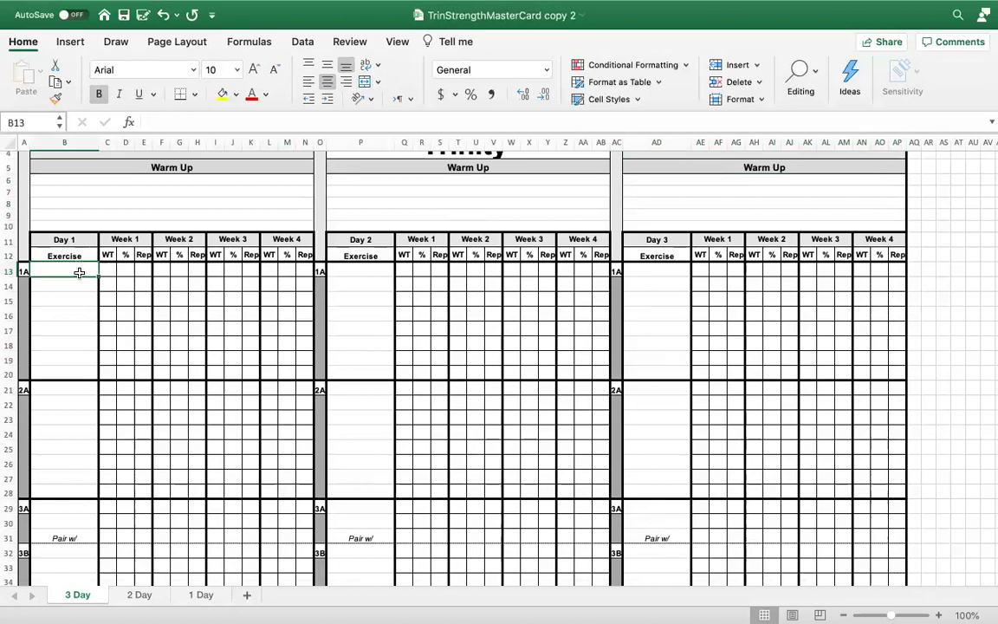
drag(91, 271, 312, 273)
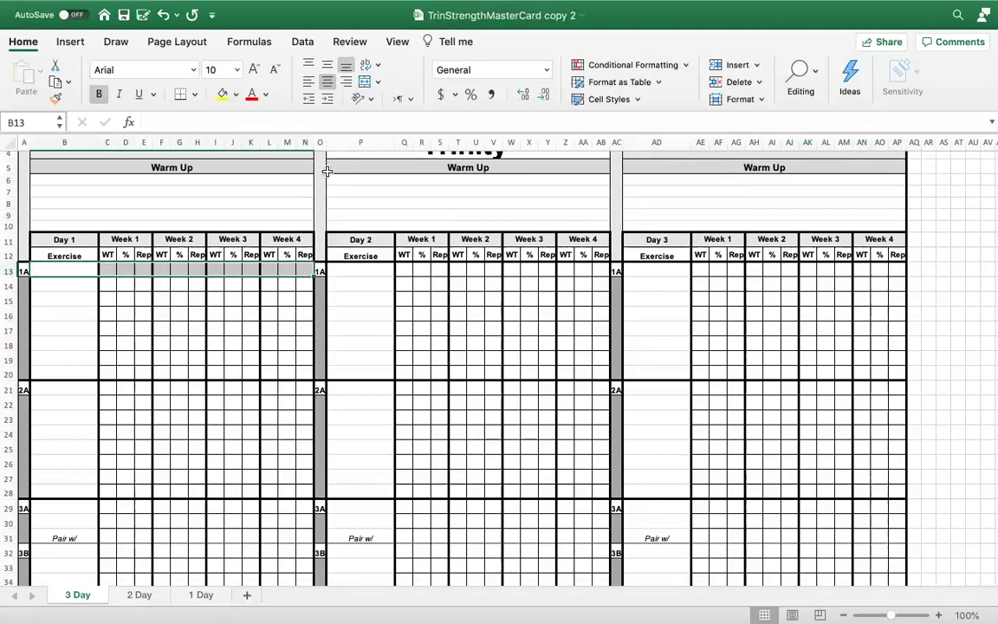
click(365, 87)
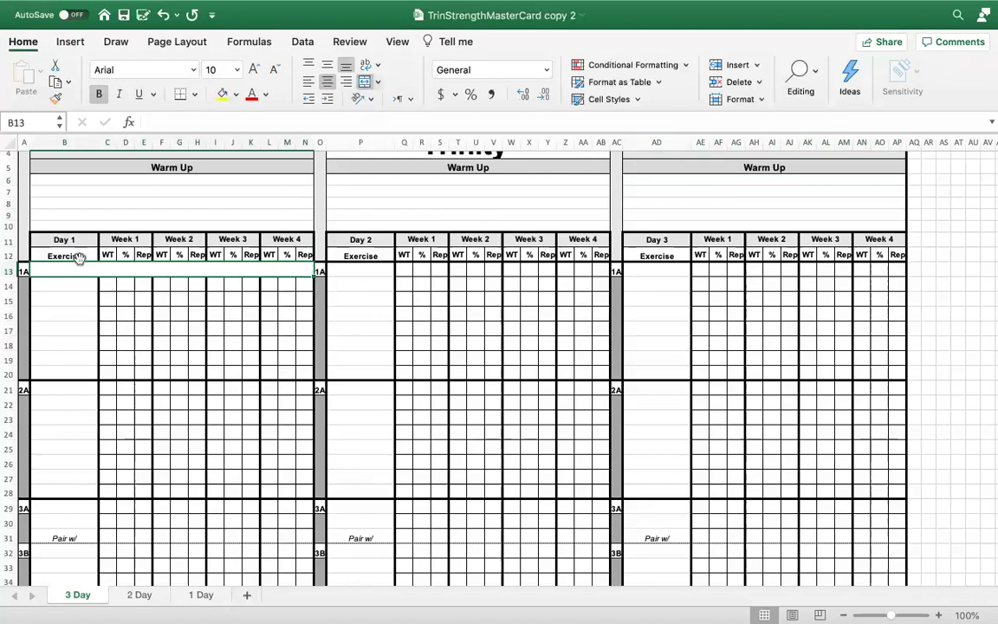
- Copy the 1A label from cell A13 into cell A14
click(24, 295)
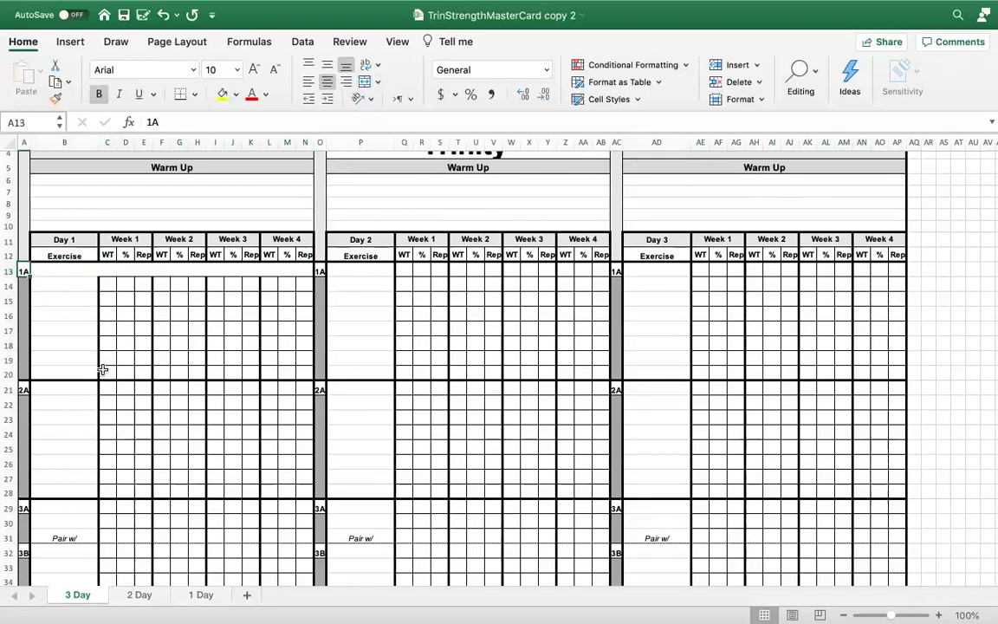
key(cmd+c)
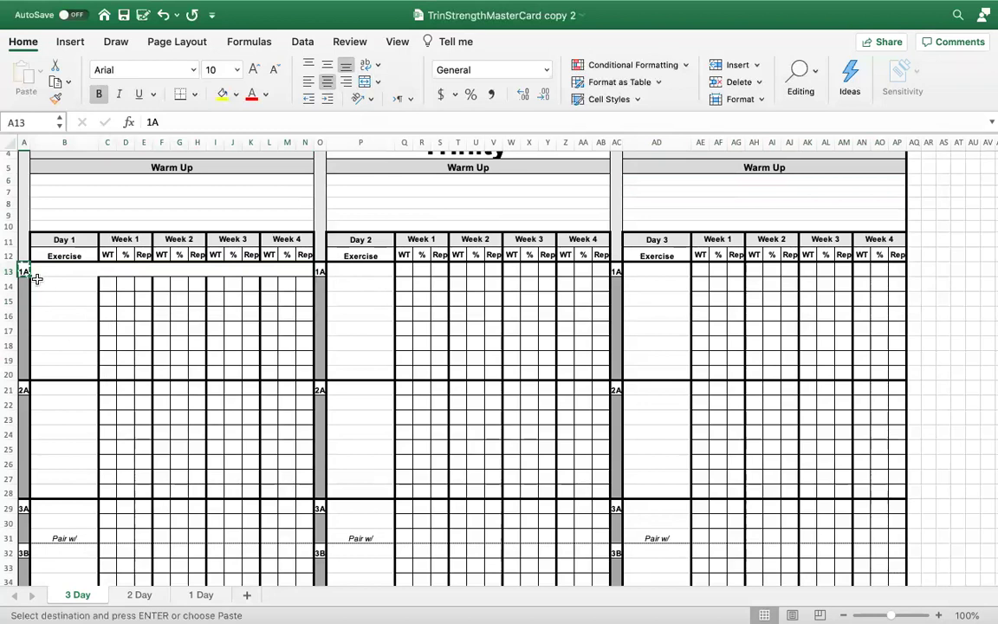
click(25, 285)
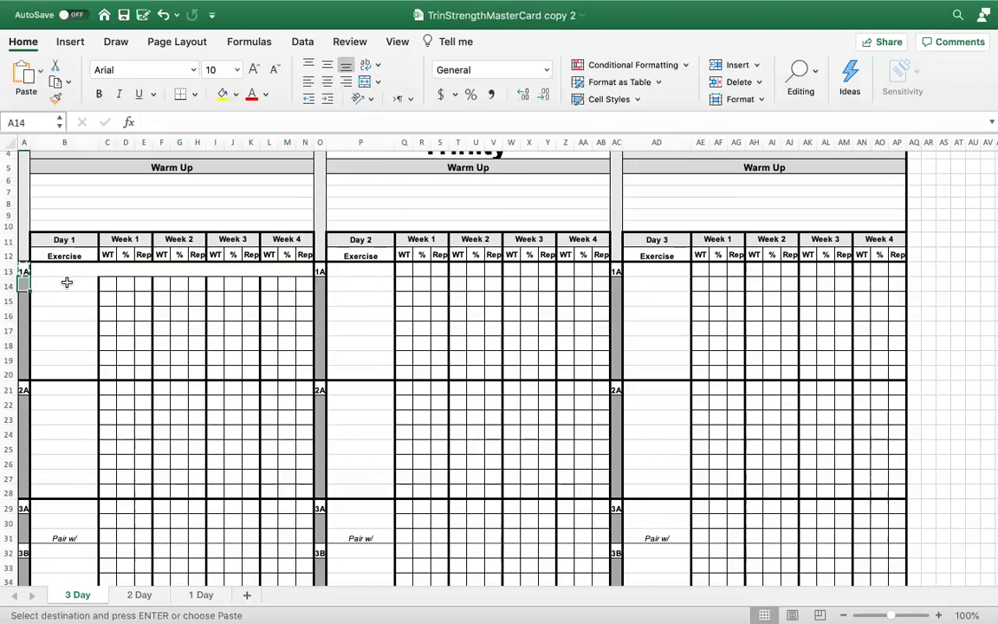
key(super+v)
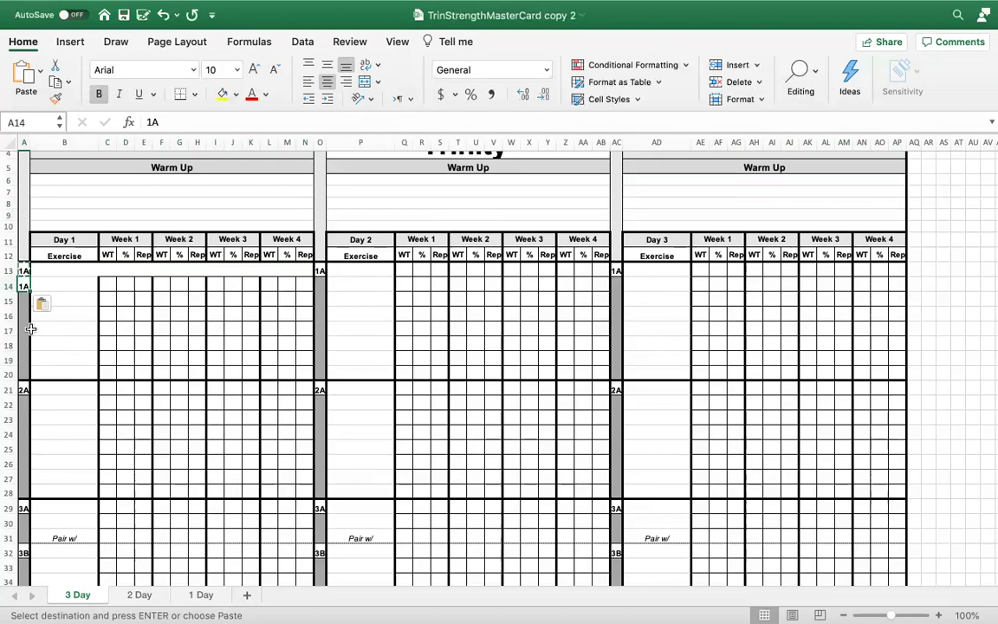
- Replace the 1A label in A13 with a copy of the blank grey cell A16
click(26, 329)
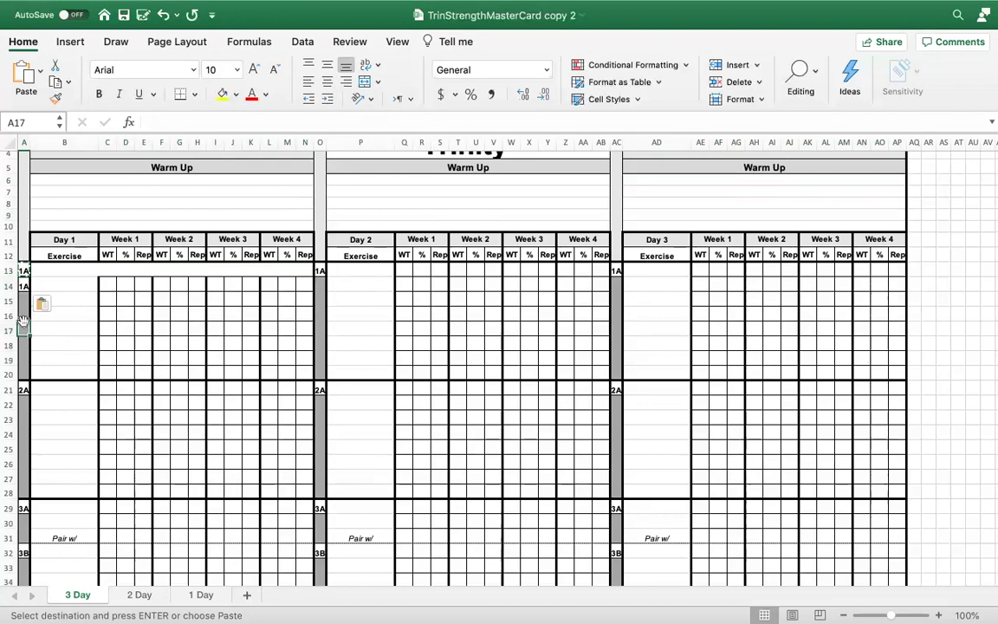
click(24, 314)
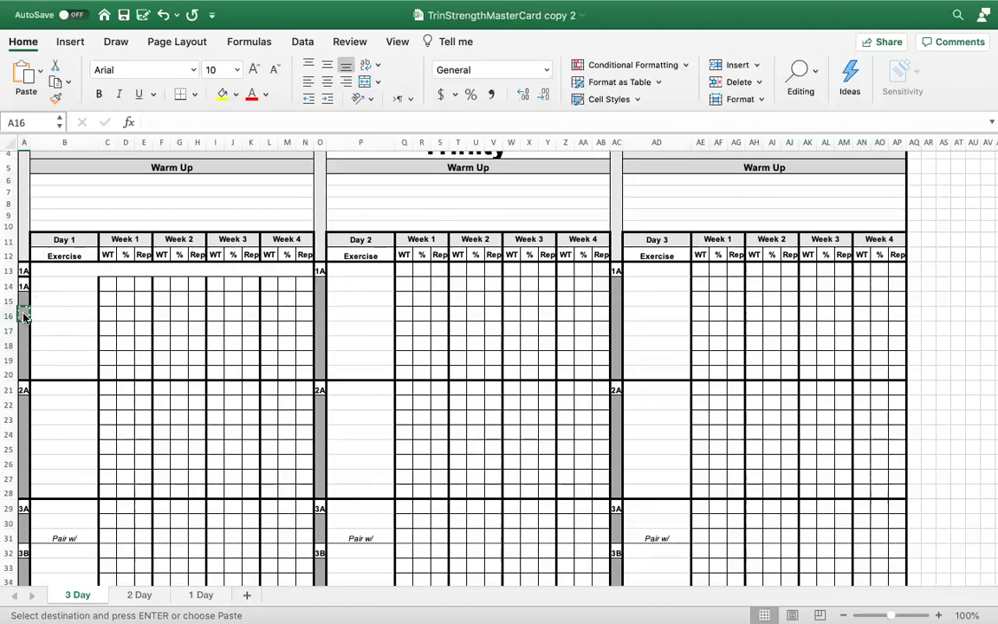
click(25, 270)
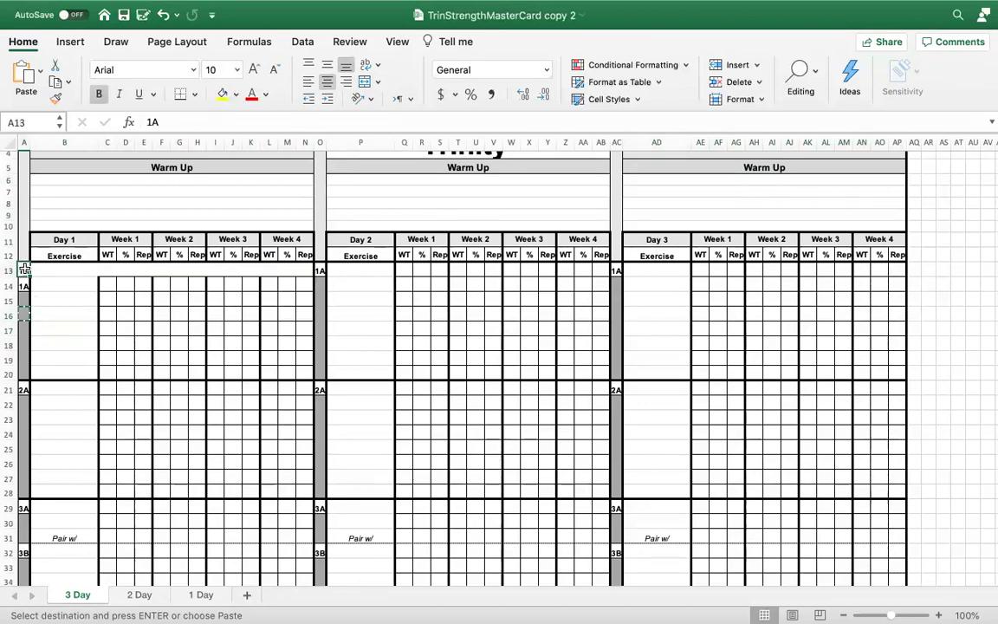
key(super+v)
click(155, 295)
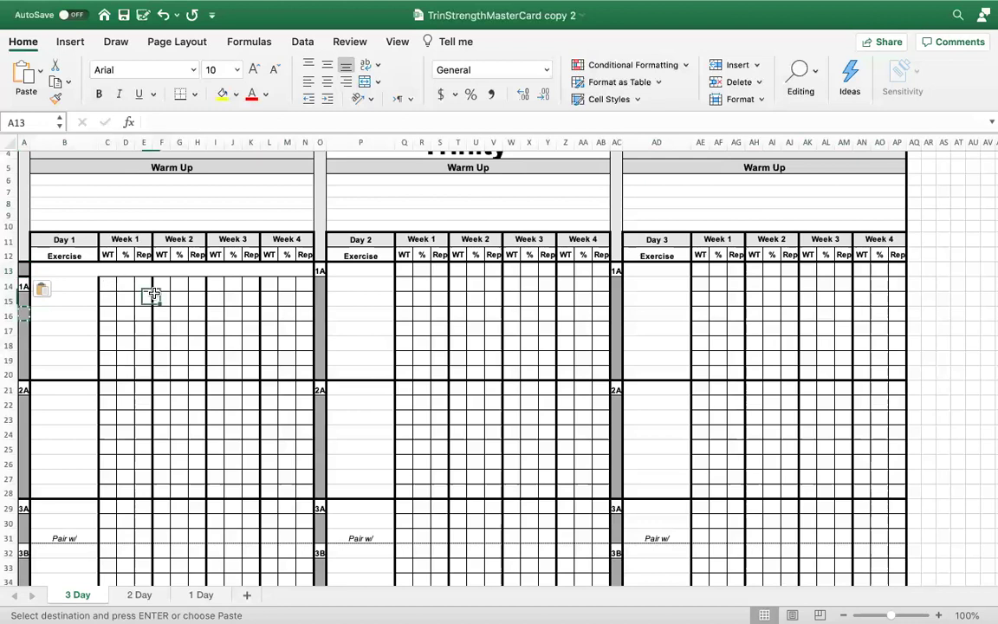
- Add a thick bottom border to A13:N13 in the Day 1 block
drag(25, 270, 194, 268)
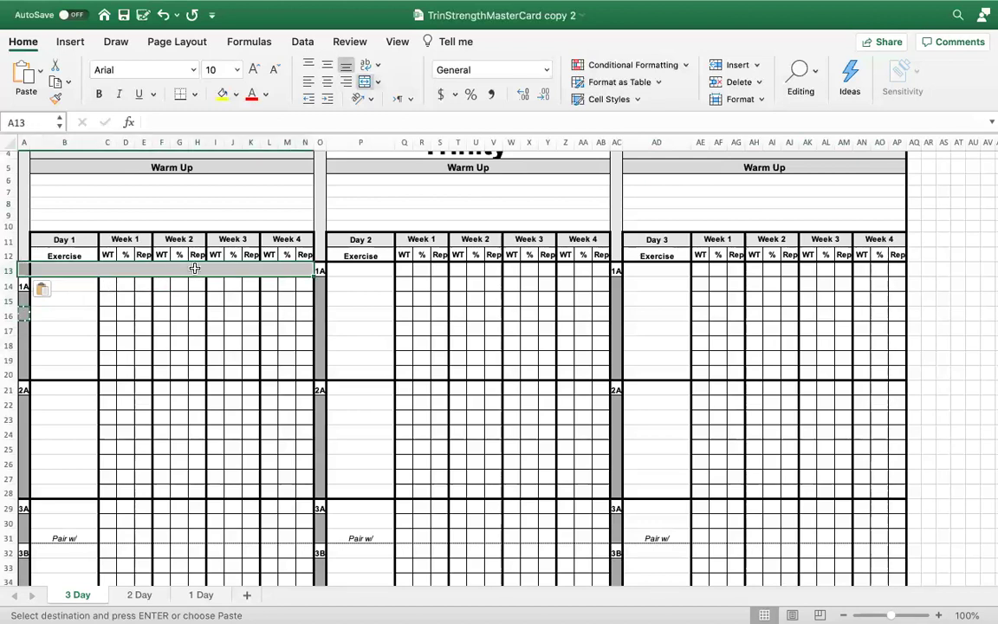
right_click(194, 268)
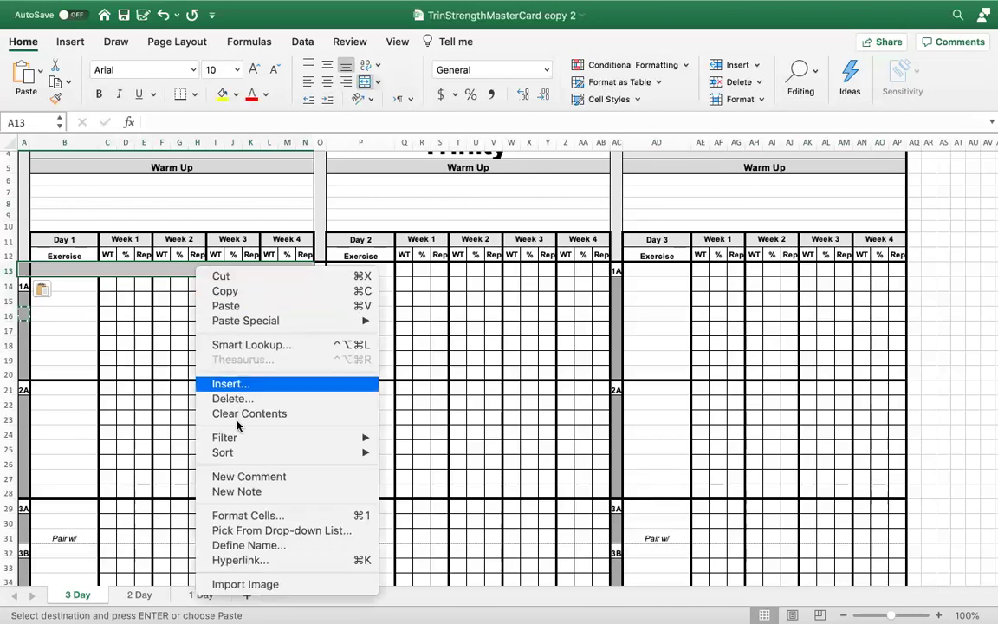
click(252, 516)
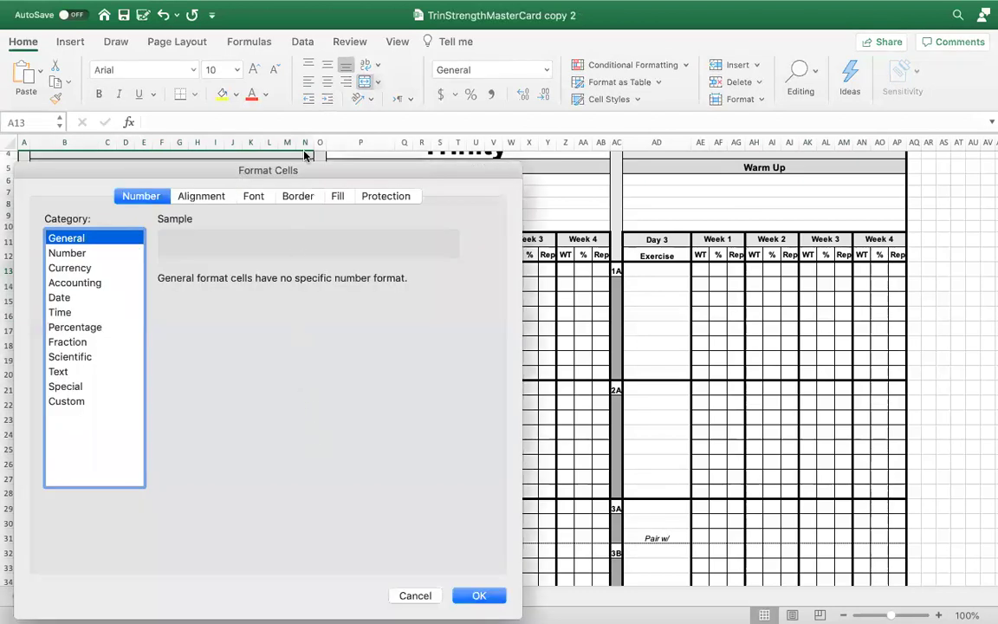
click(389, 167)
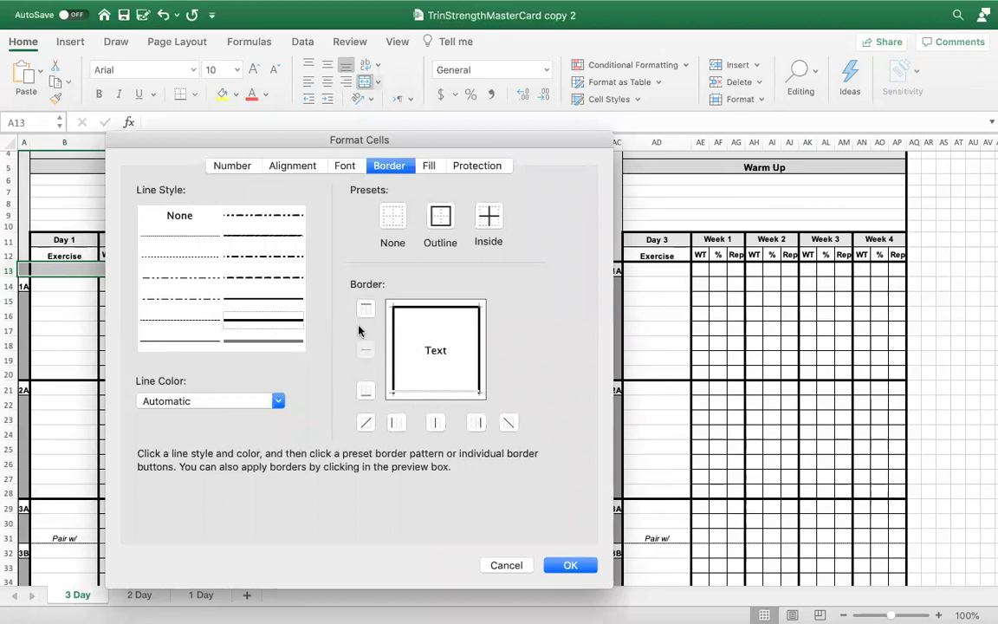
click(452, 395)
click(570, 566)
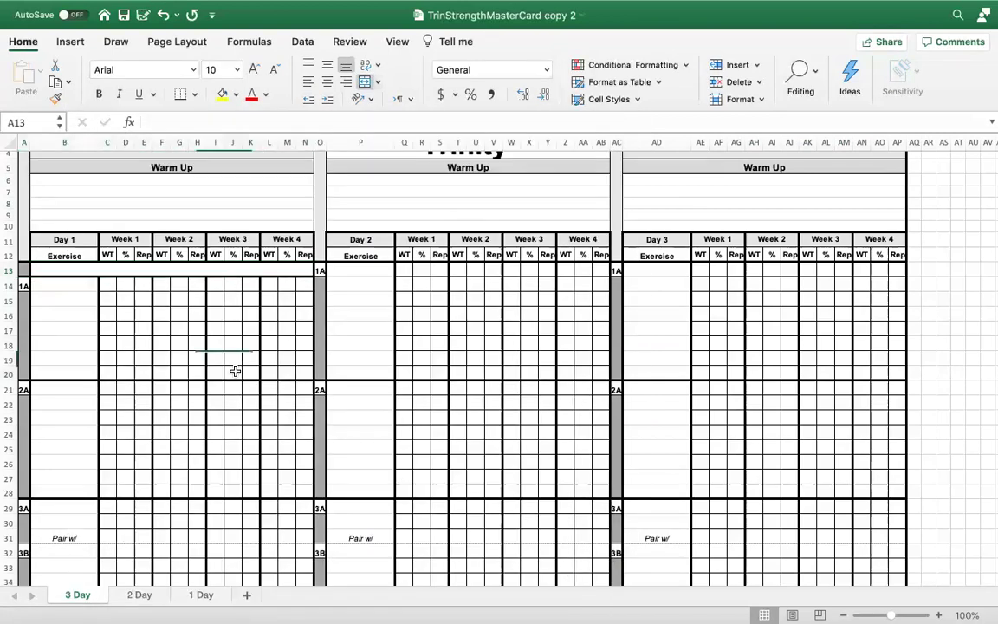
click(234, 371)
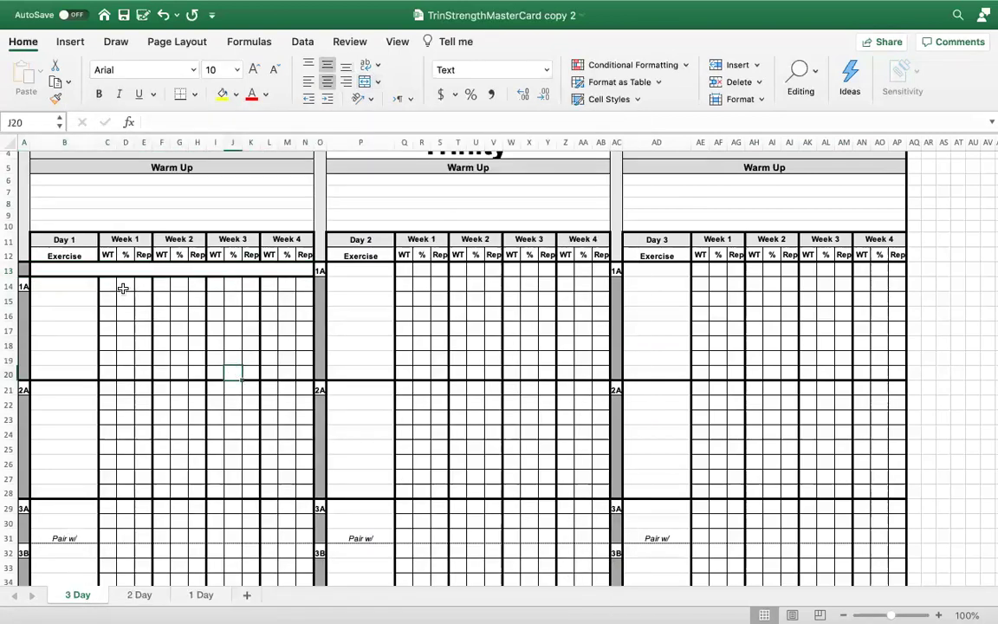
- Enter "Warm Up" in the merged Day 1 row 13 and "BB Back Squat" as the 1A exercise in B14
click(168, 269)
text(Warm Up)
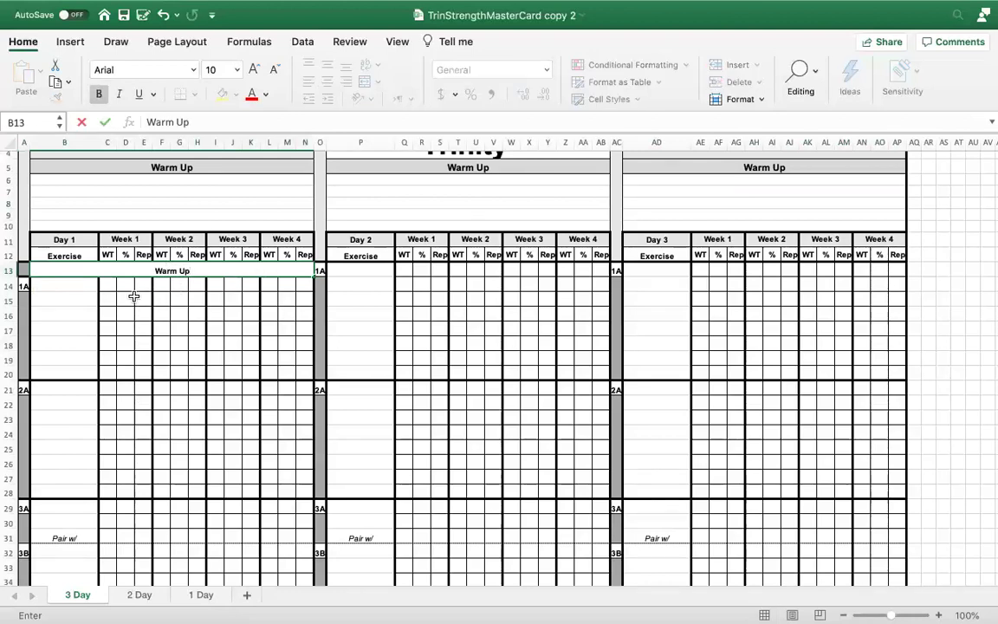
click(74, 287)
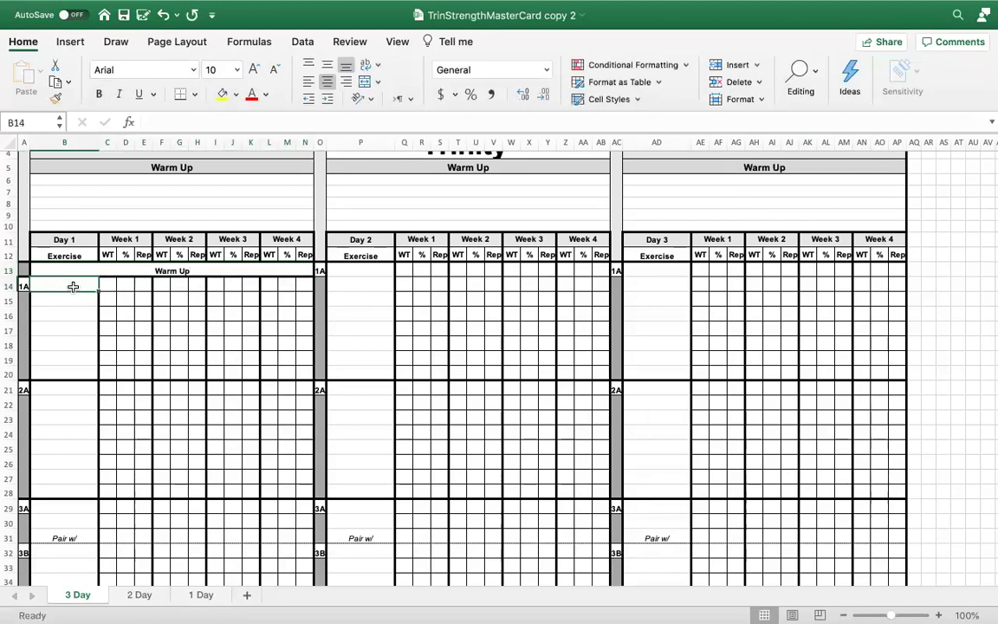
text(BB)
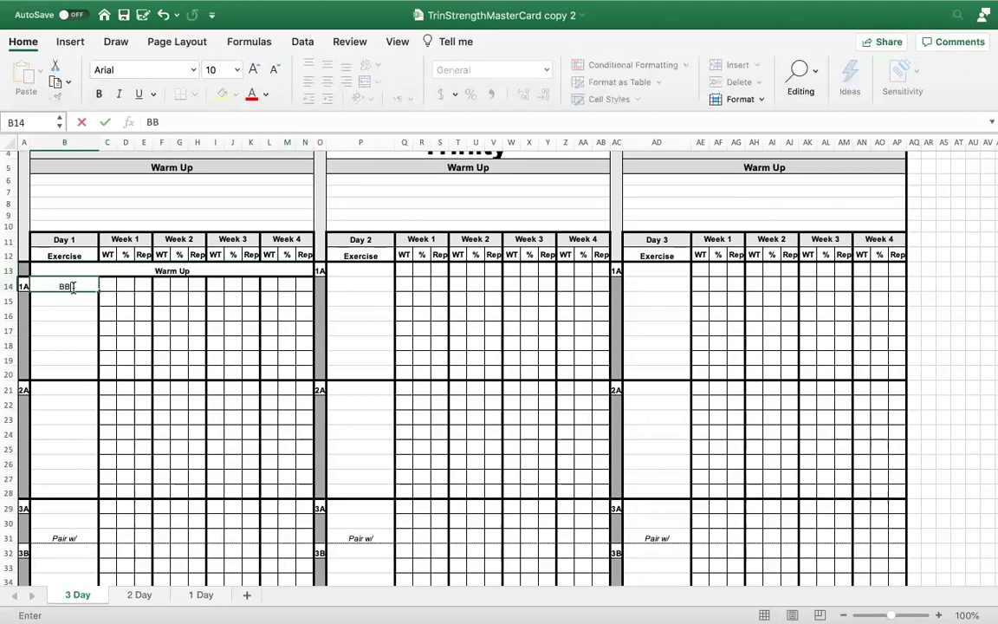
text( Back Squat)
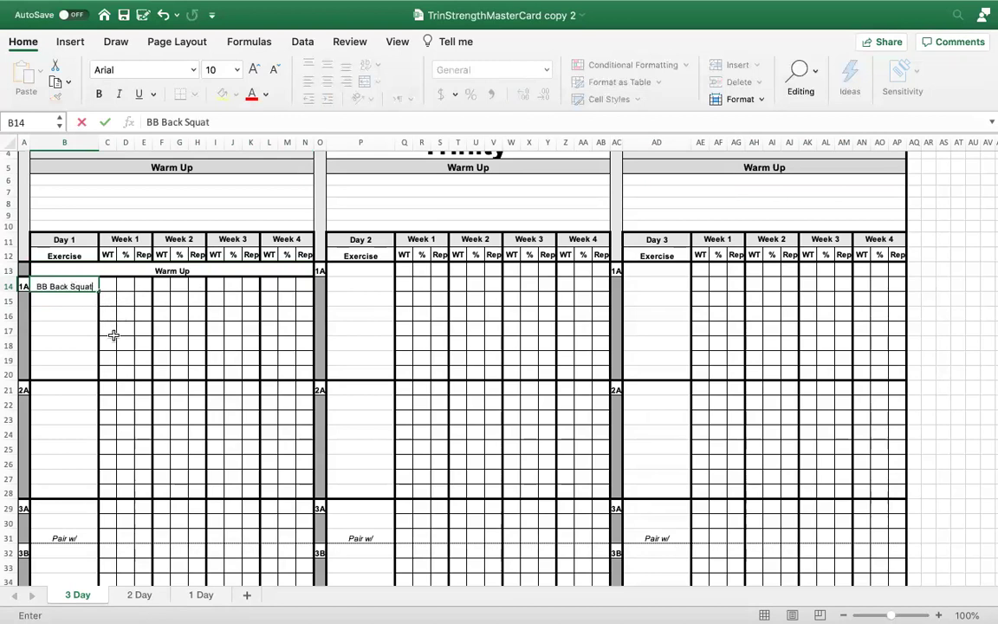
- Enter Week 1 reps of 5, 3 and 1 for the back squat in cells E14 to E16
click(139, 284)
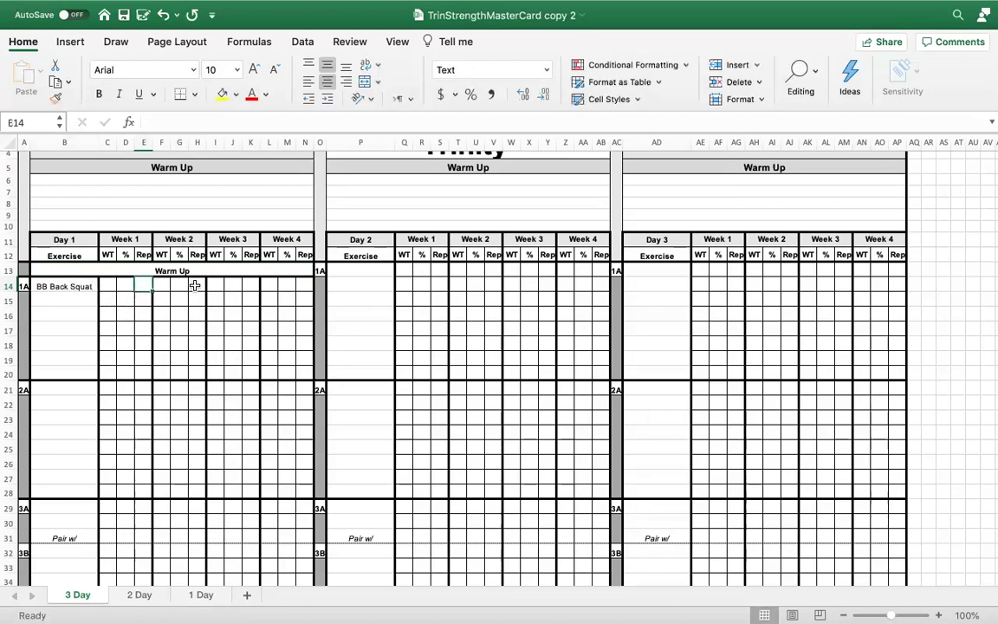
text(5)
key(Return)
text(3)
key(Return)
text(1)
key(Return)
- Enter "Plank" in B17 and "Groiner + Rotation" in B18 as further Day 1 warm-up exercises
click(70, 333)
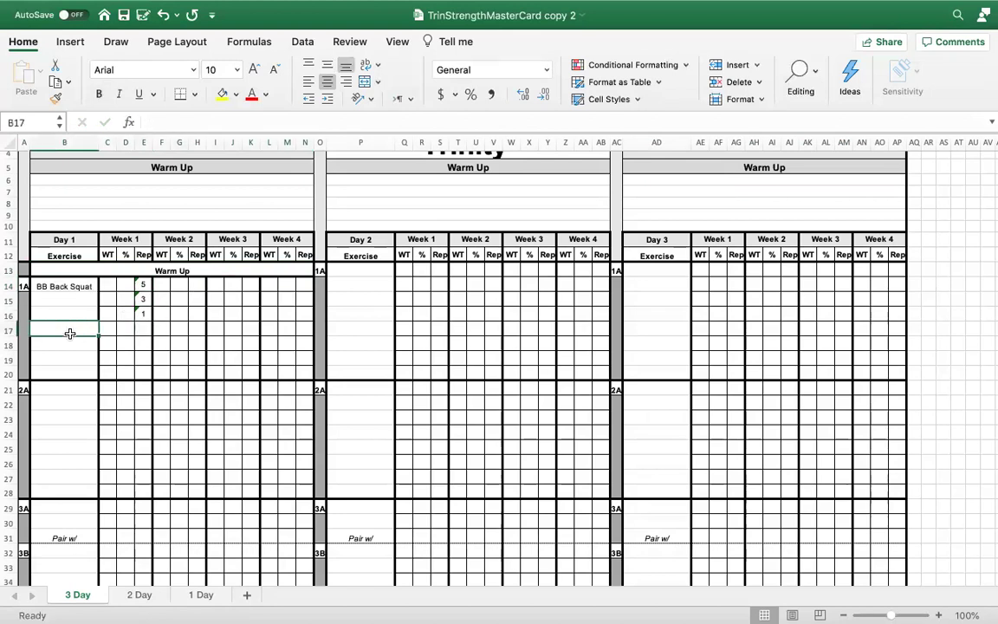
text(Plank)
key(Return)
text(Groiner)
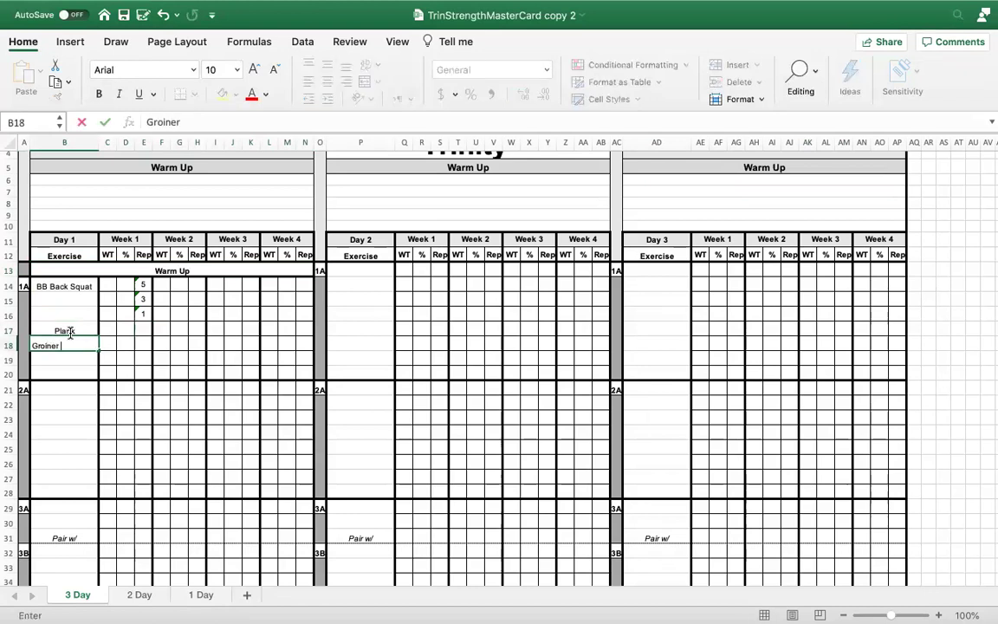
text( + Rotation)
click(181, 369)
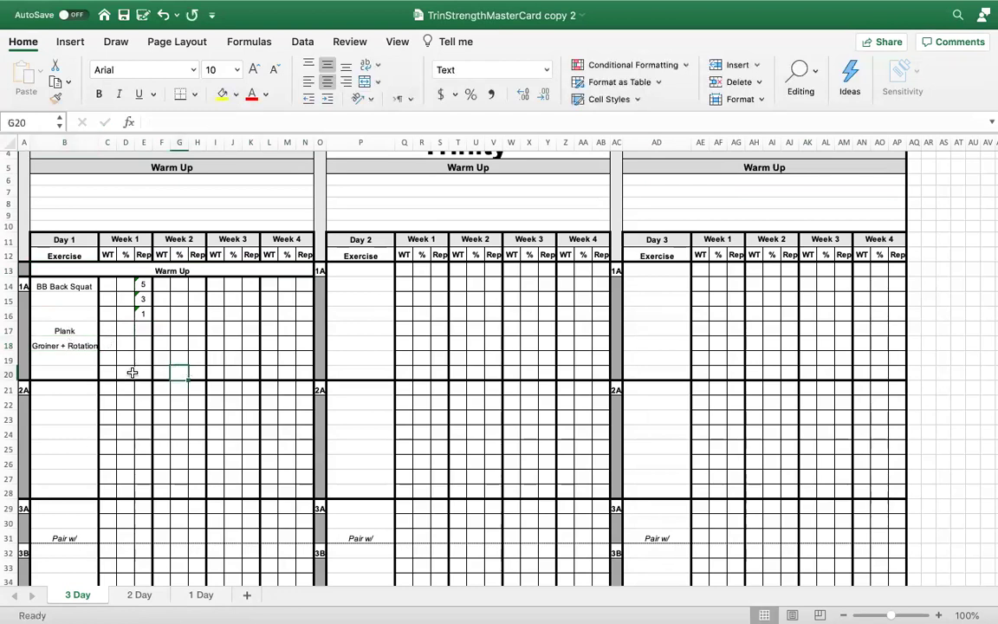
- Make the exercise names BB Back Squat, Plank and Groiner + Rotation in column B bold
click(76, 286)
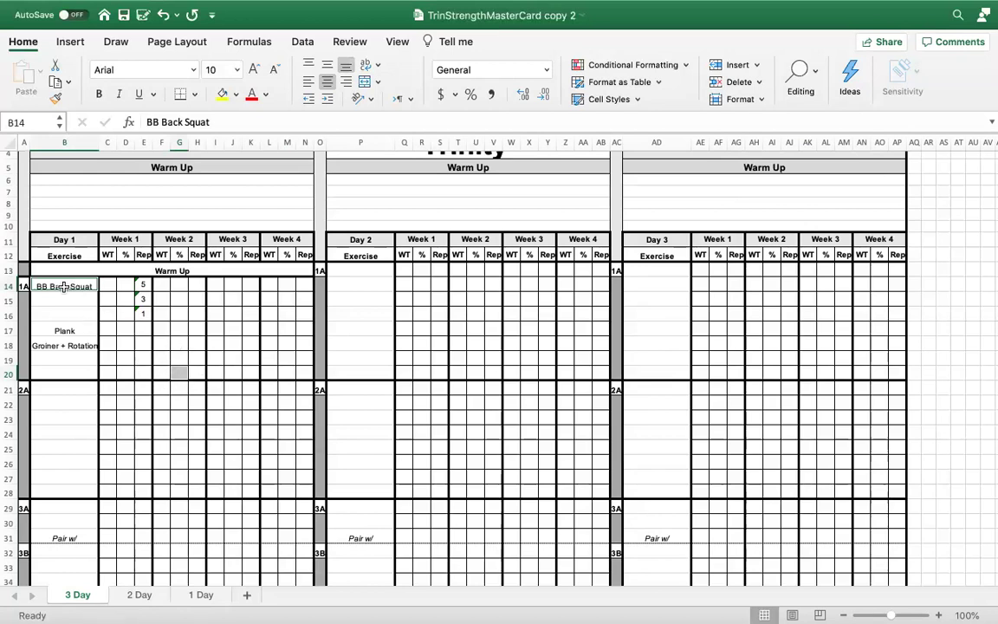
click(64, 286)
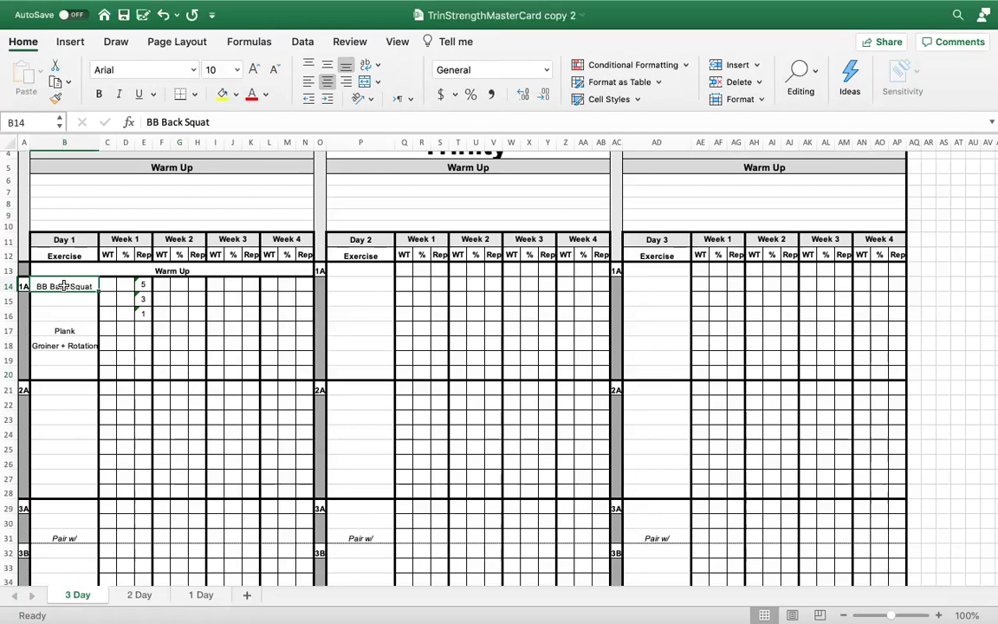
super+click(71, 345)
super+click(77, 330)
click(100, 94)
click(178, 314)
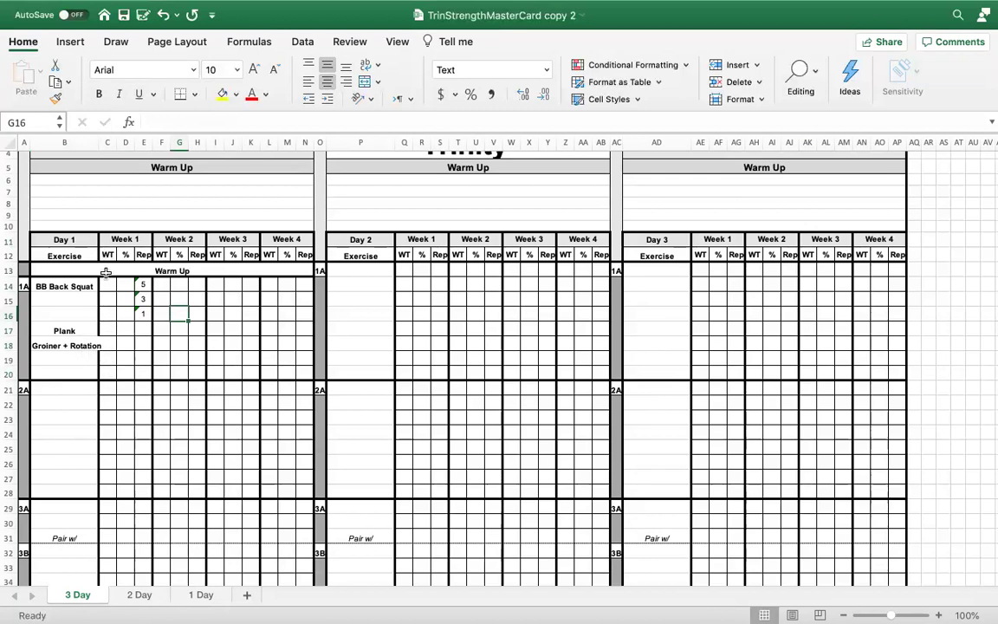
- Widen exercise columns B, P and AD together so that "Groiner + Rotation" fits inside its cell
click(78, 143)
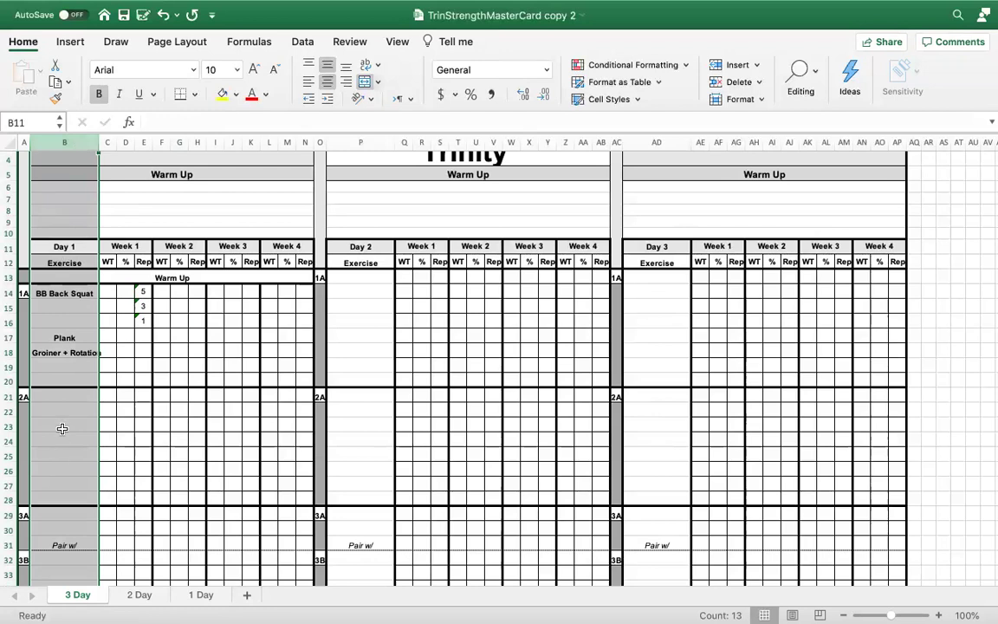
super+click(356, 139)
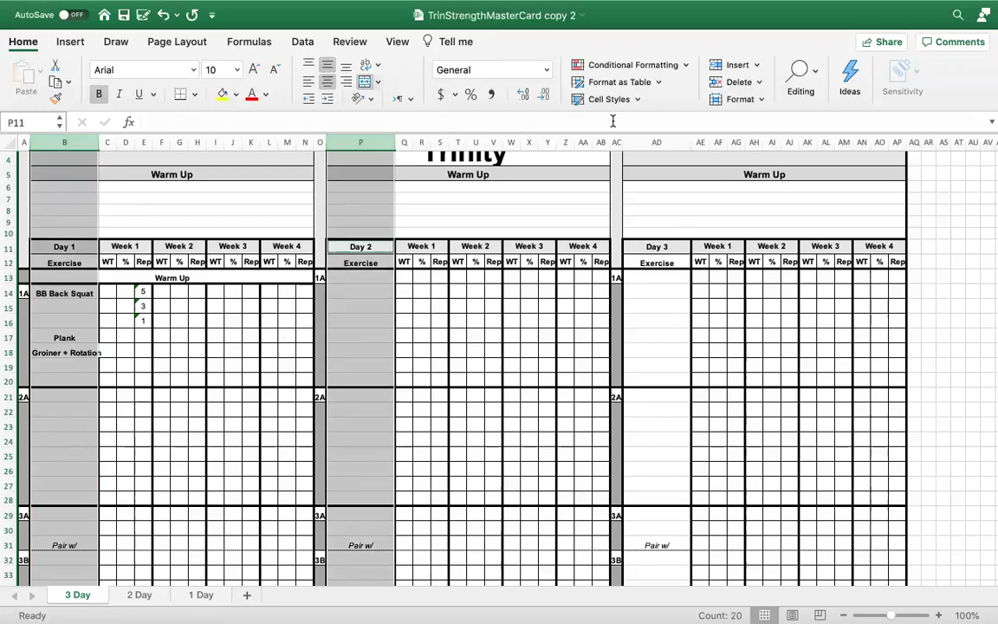
super+click(657, 139)
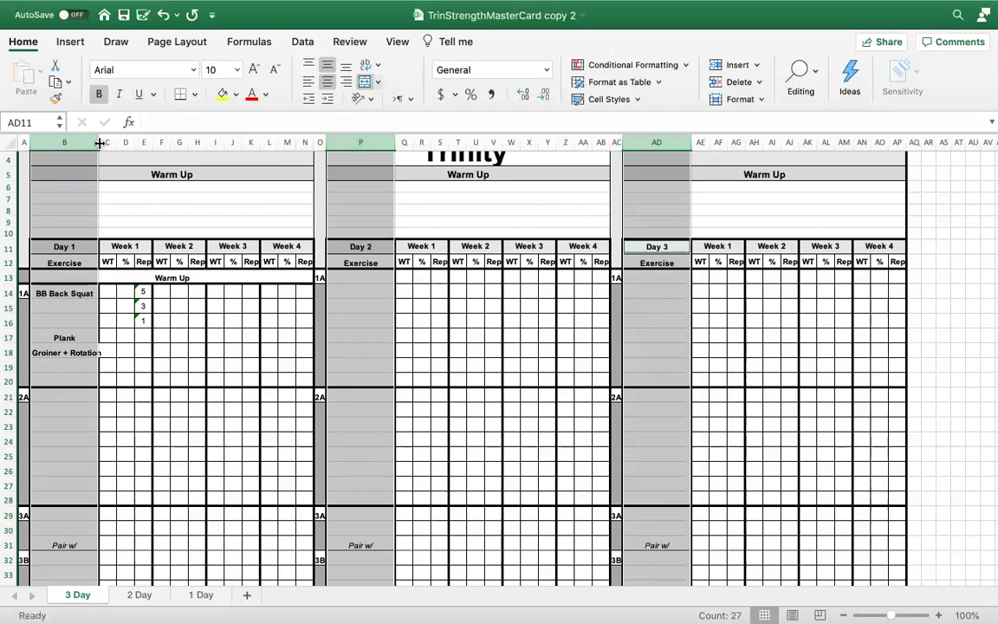
drag(100, 143, 103, 143)
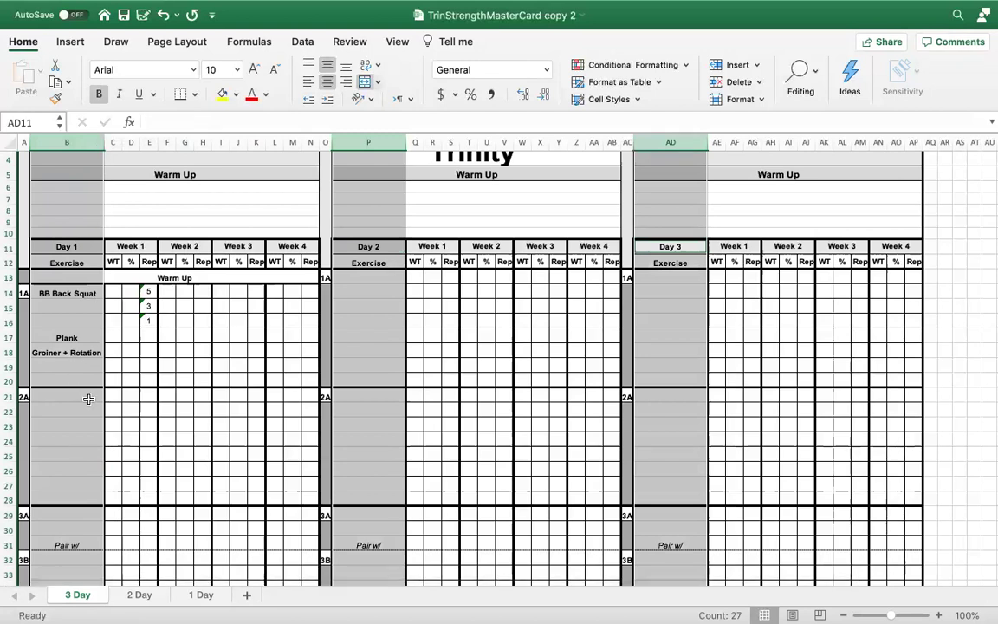
click(164, 370)
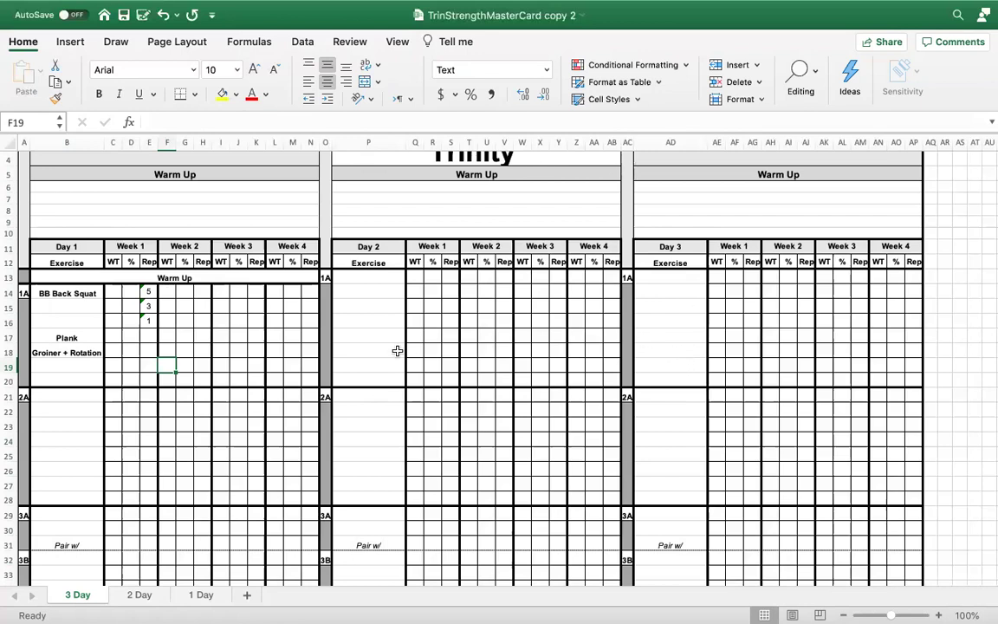
- Enter 3x30s as the Week 1 reps for the plank in E17
click(149, 337)
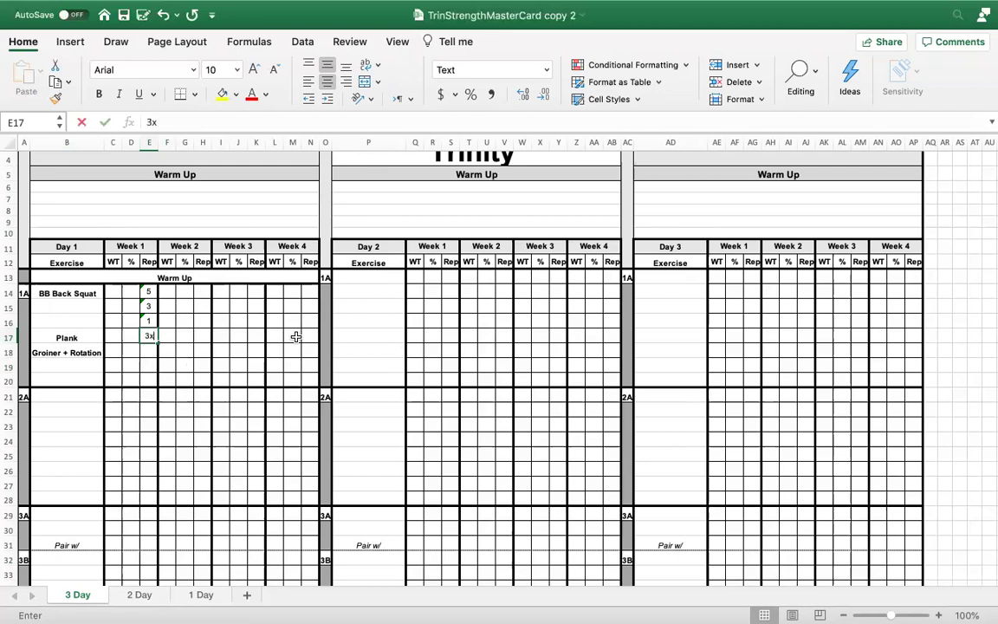
text(3x30s)
click(257, 349)
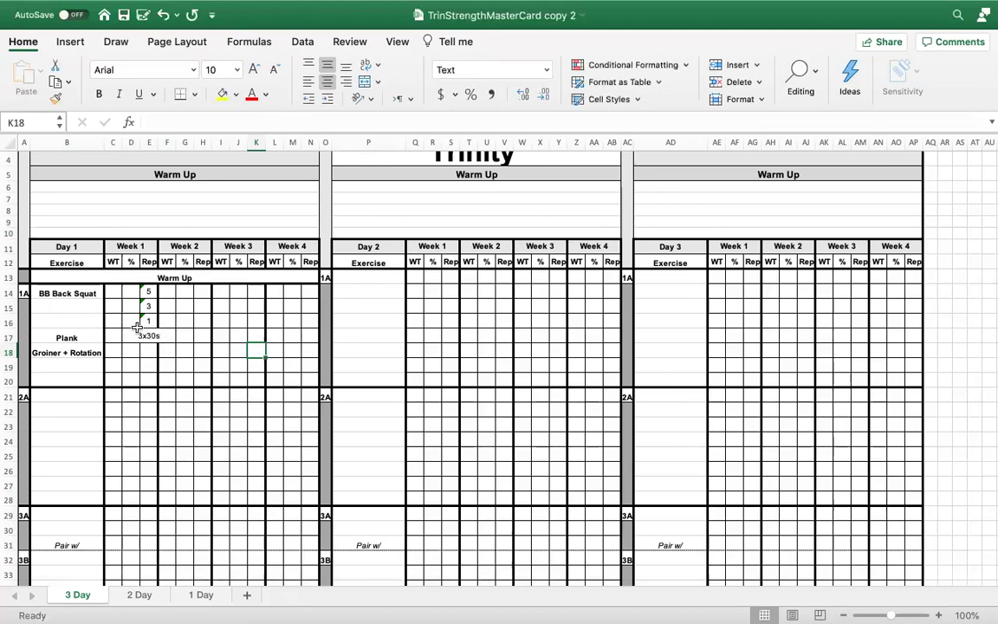
- Widen the WT, % and Rep columns C:N, Q:AB and AE:AP together so that 3x30s fits in its cell
click(112, 143)
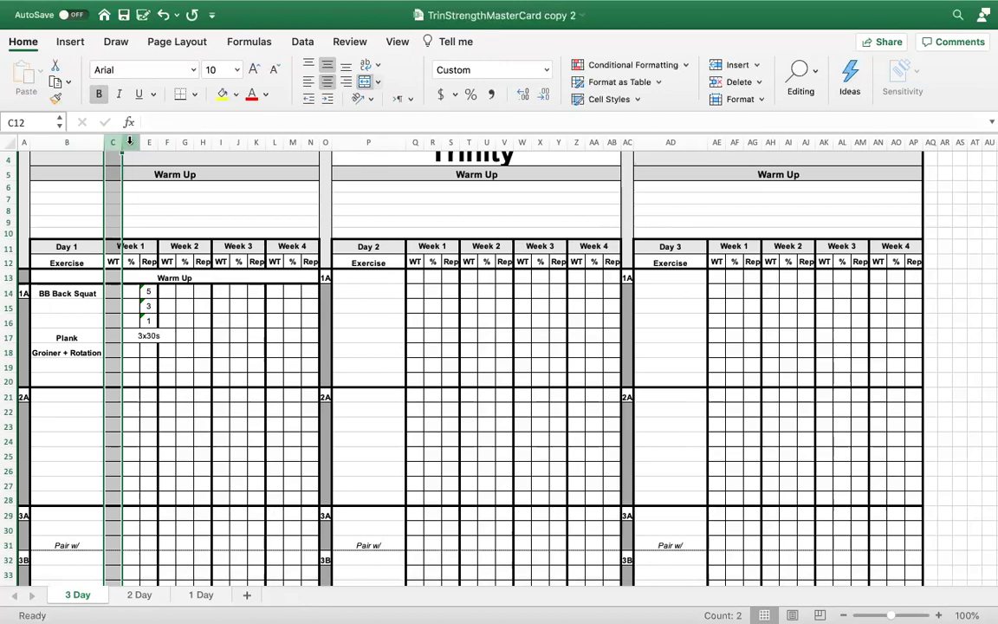
drag(130, 143, 309, 139)
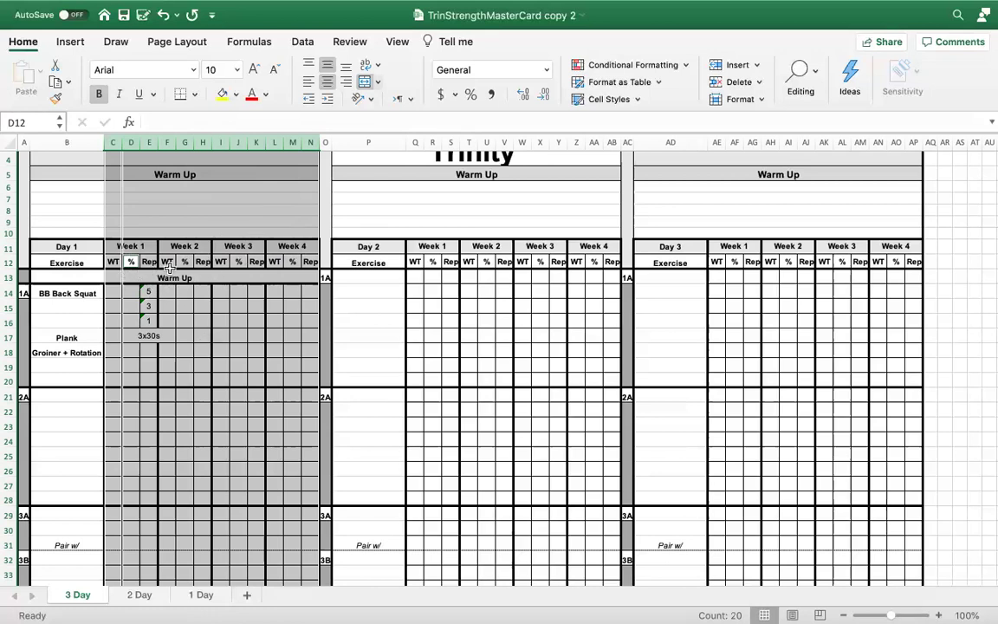
super+click(416, 143)
drag(417, 143, 614, 141)
super+click(716, 141)
drag(717, 142, 913, 142)
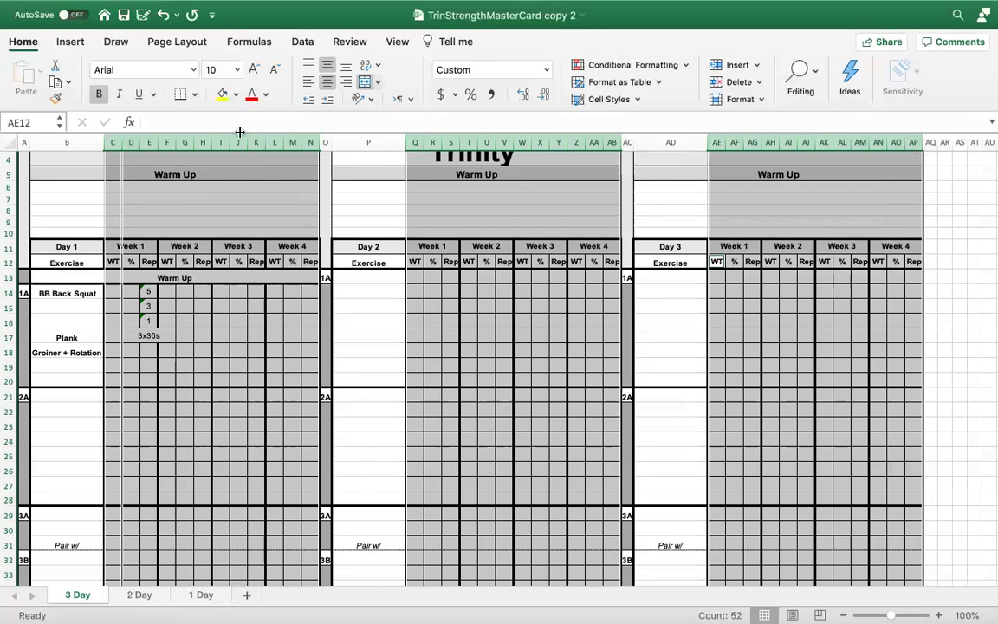
drag(157, 143, 176, 141)
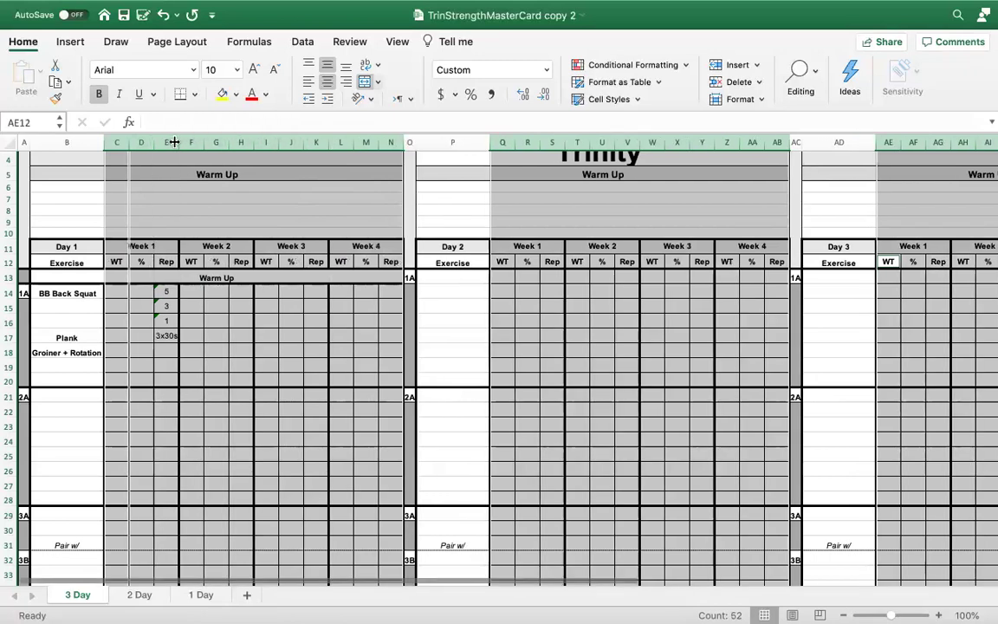
click(231, 308)
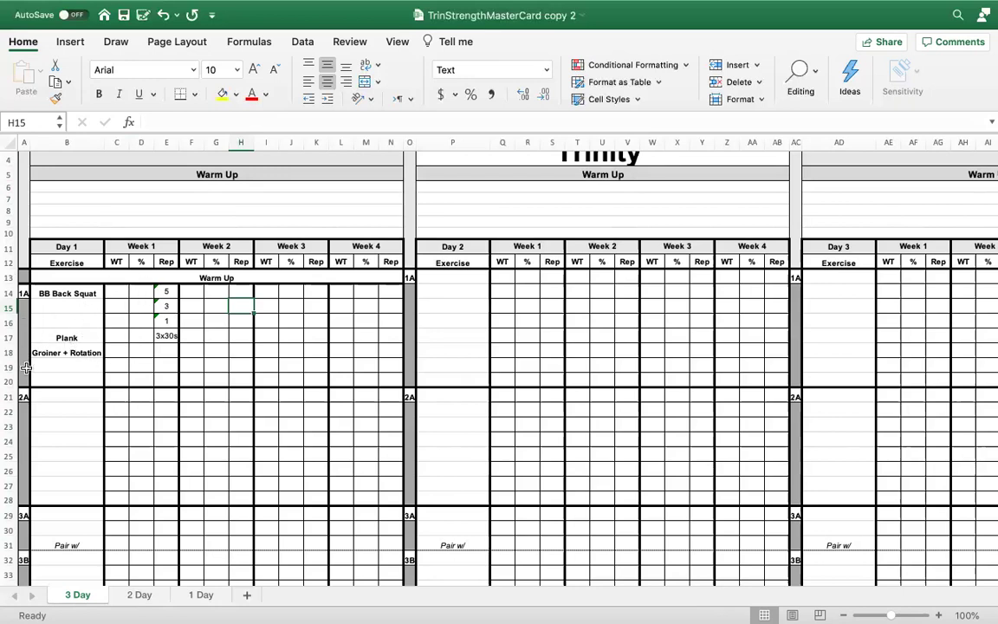
- Copy the 1A label from A14 to A17 and A18 beside Plank and Groiner + Rotation
click(23, 294)
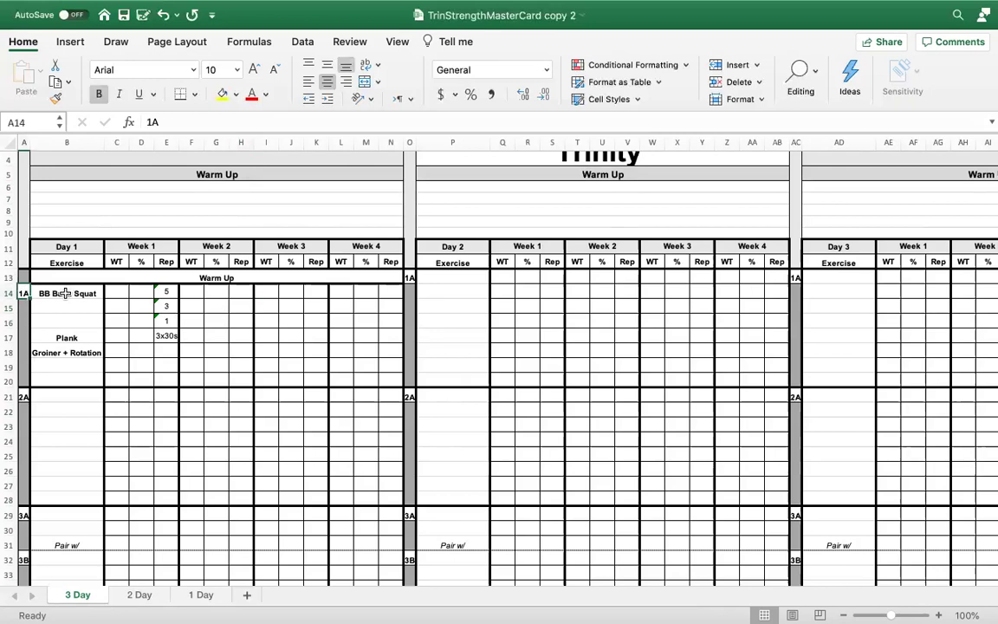
key(super+c)
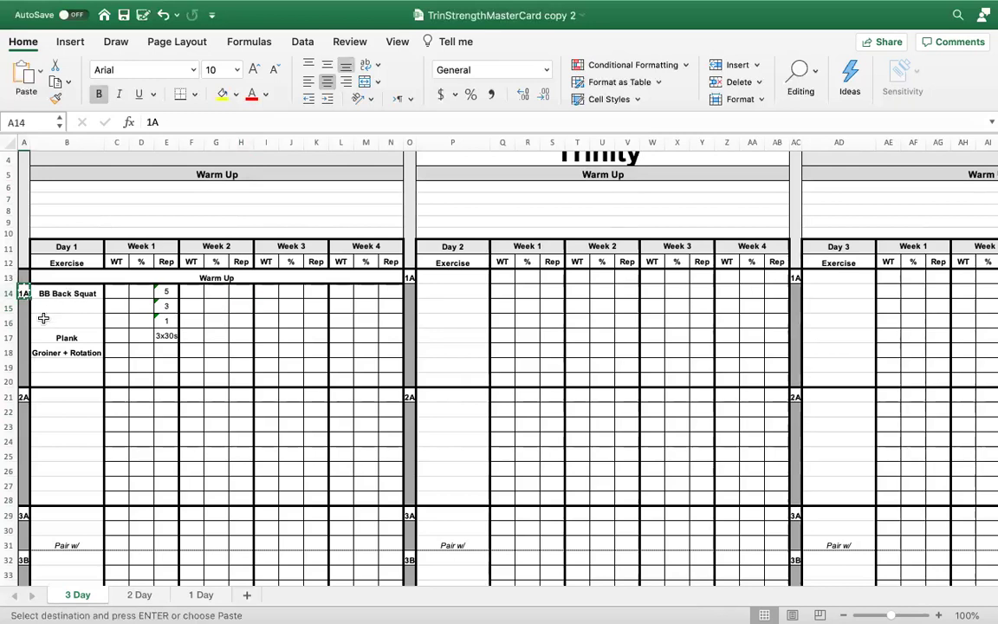
click(23, 334)
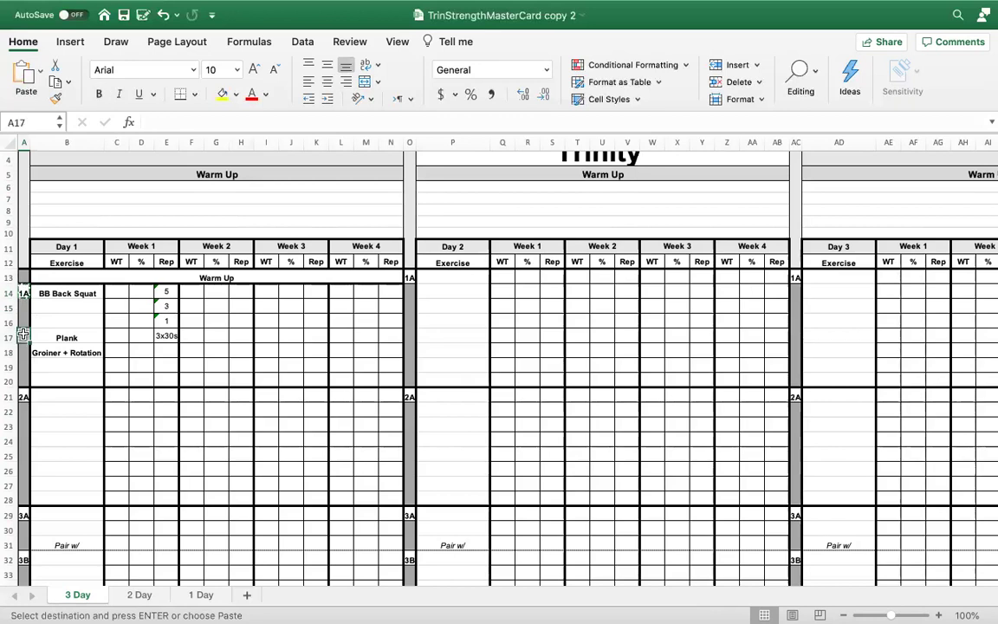
key(super+v)
click(24, 352)
key(super+v)
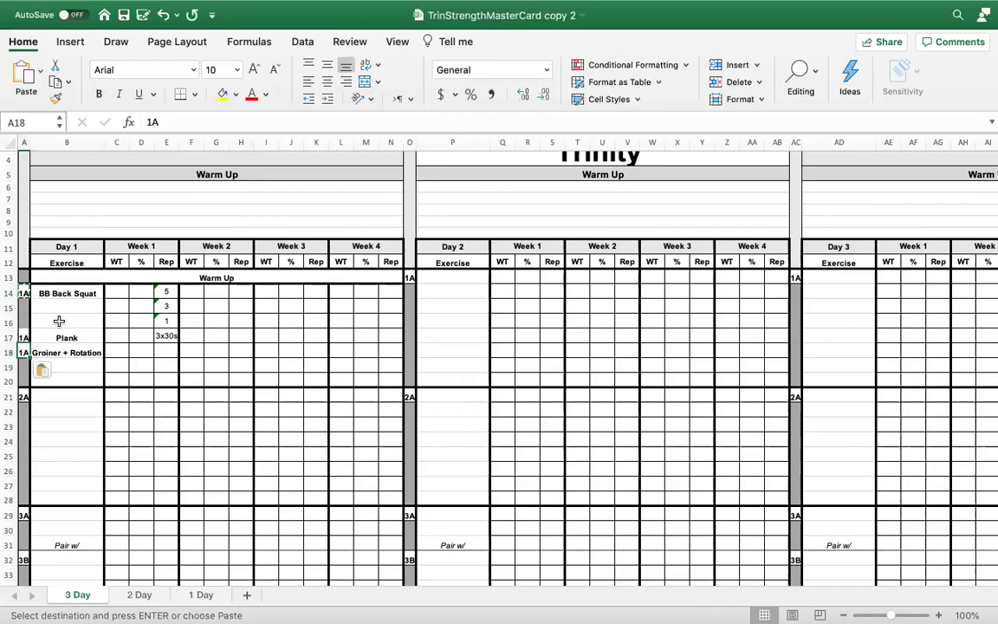
click(78, 322)
click(115, 331)
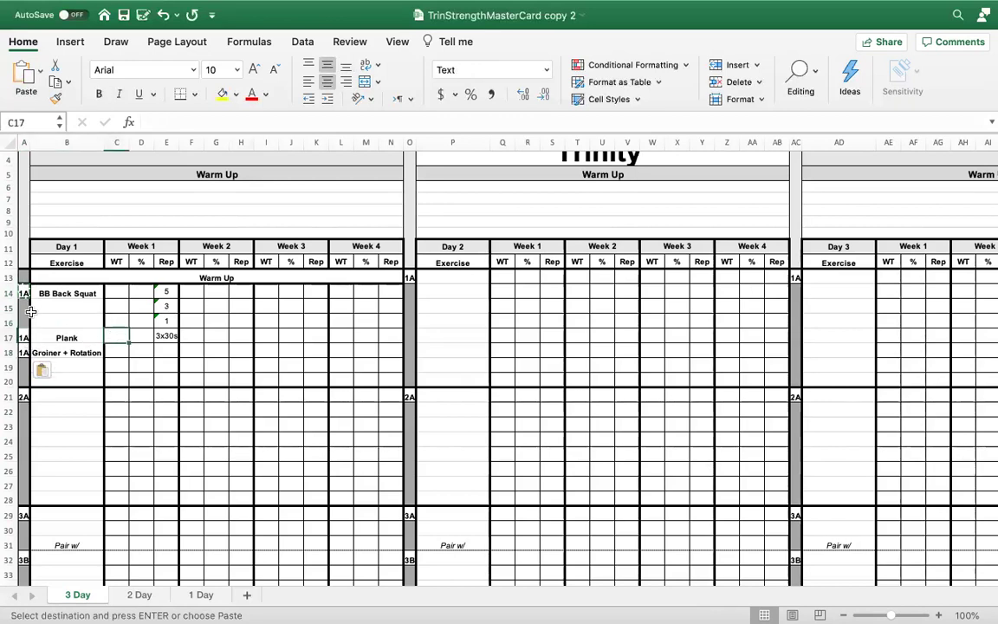
click(164, 336)
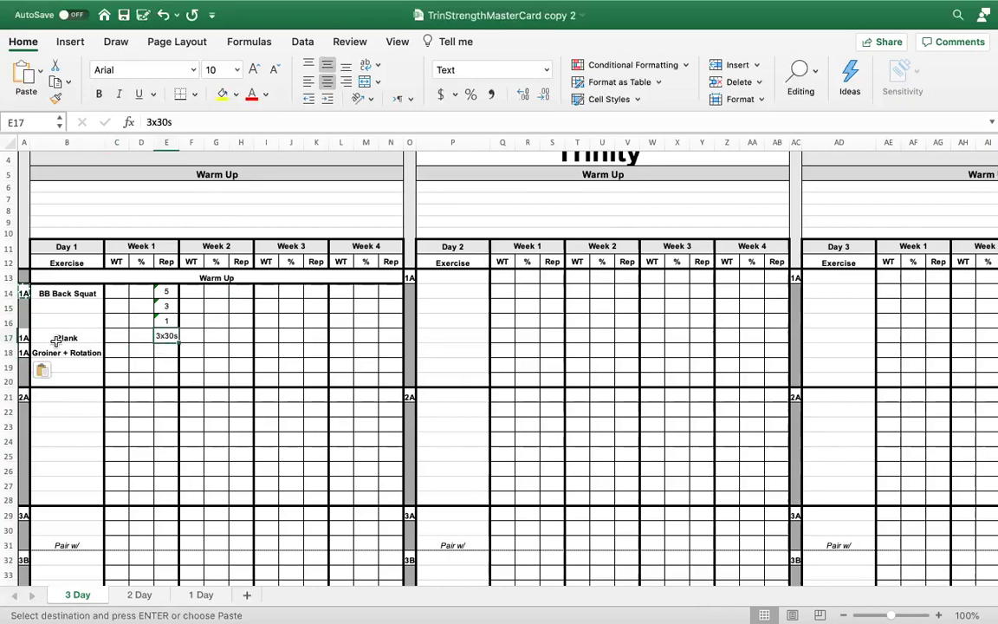
click(124, 336)
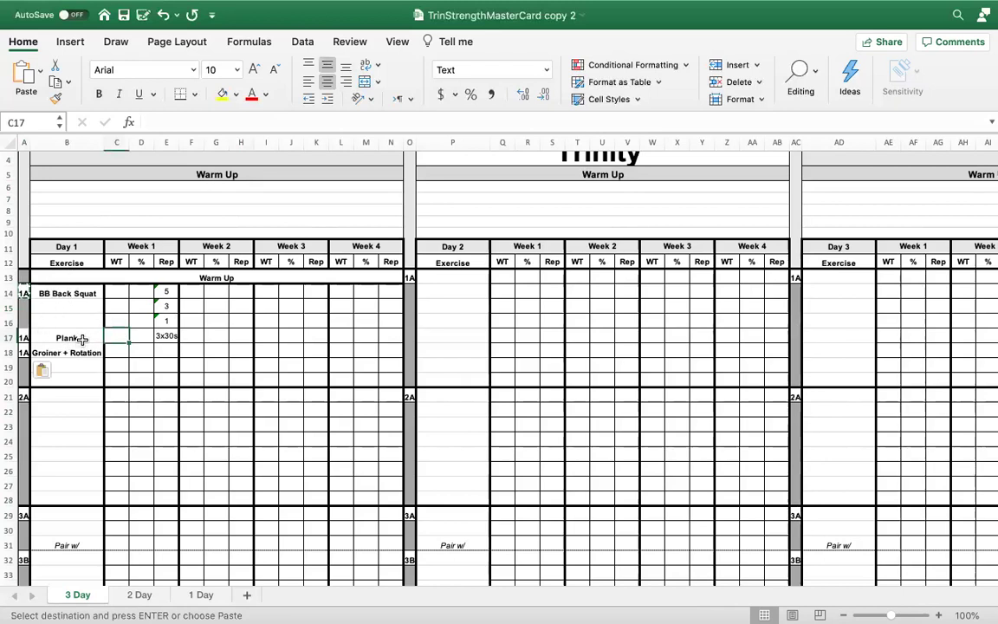
- Add a thin dashed top border to B17:N17 and B18:N18 to separate the warm-up exercises
click(48, 352)
drag(69, 350, 389, 348)
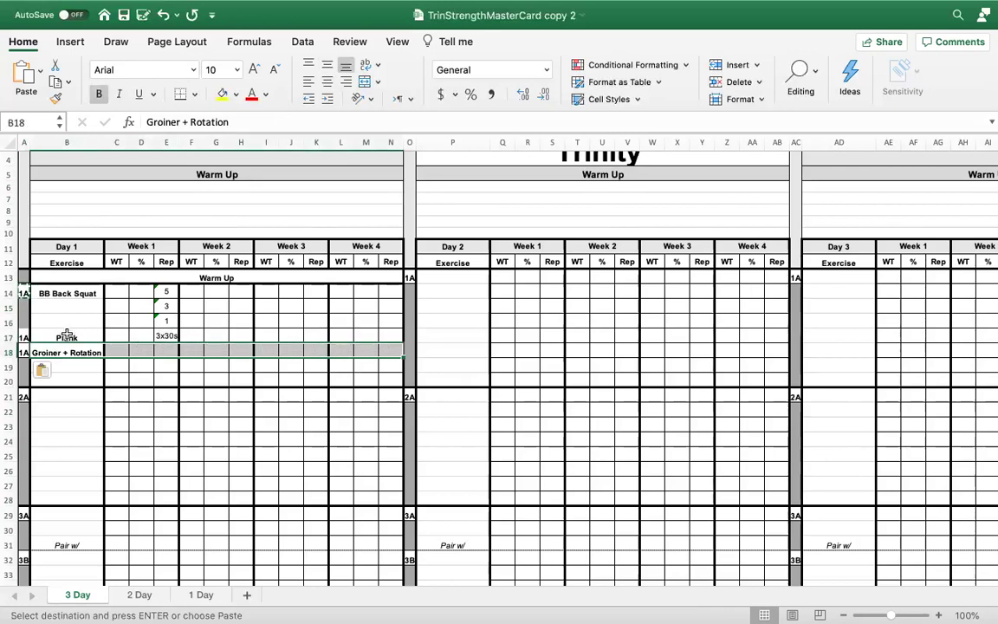
drag(62, 336, 388, 334)
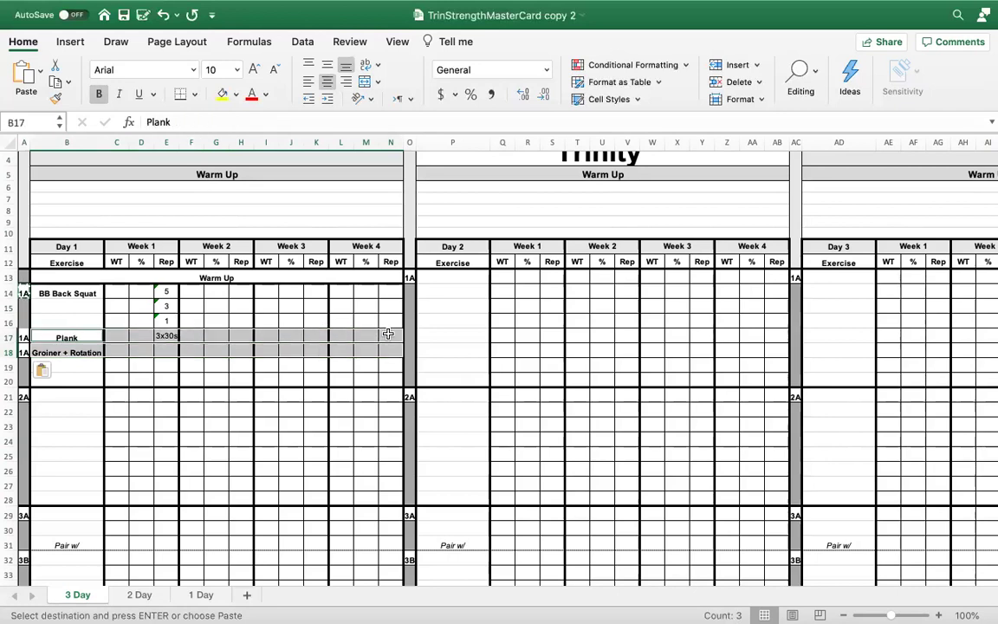
right_click(388, 335)
click(468, 539)
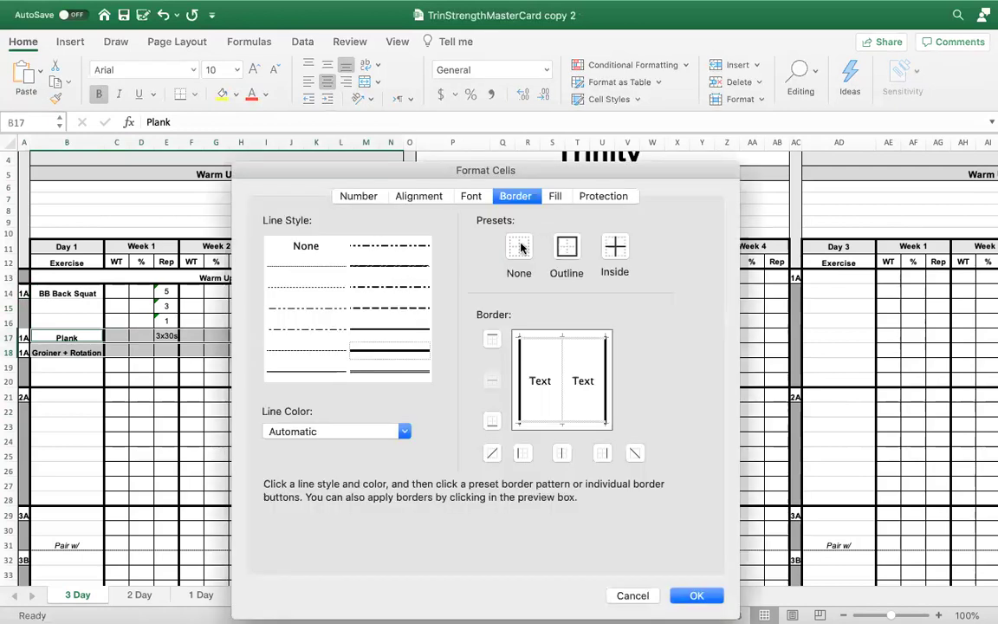
click(309, 350)
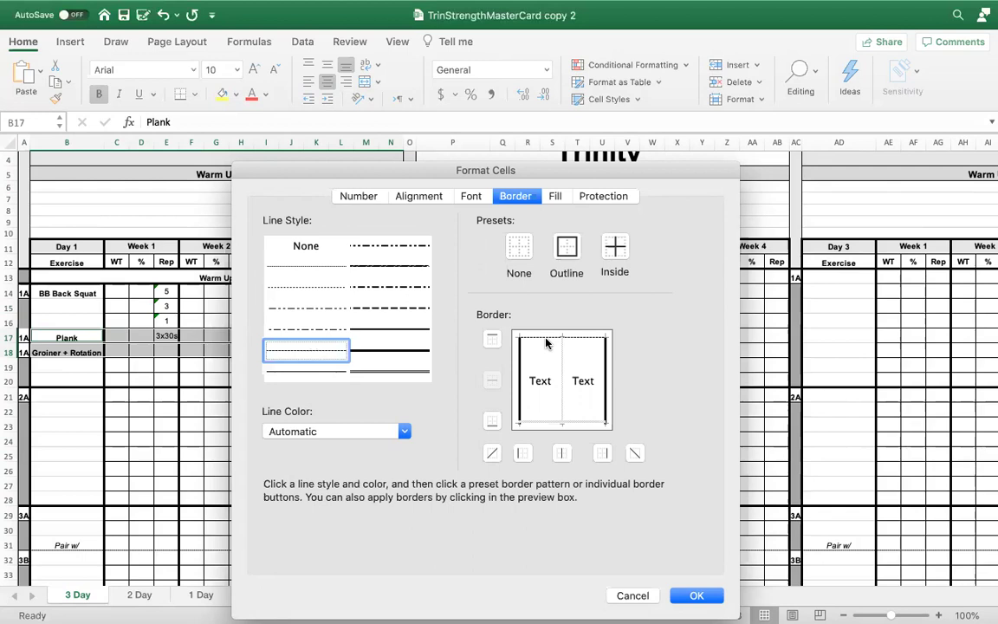
click(699, 595)
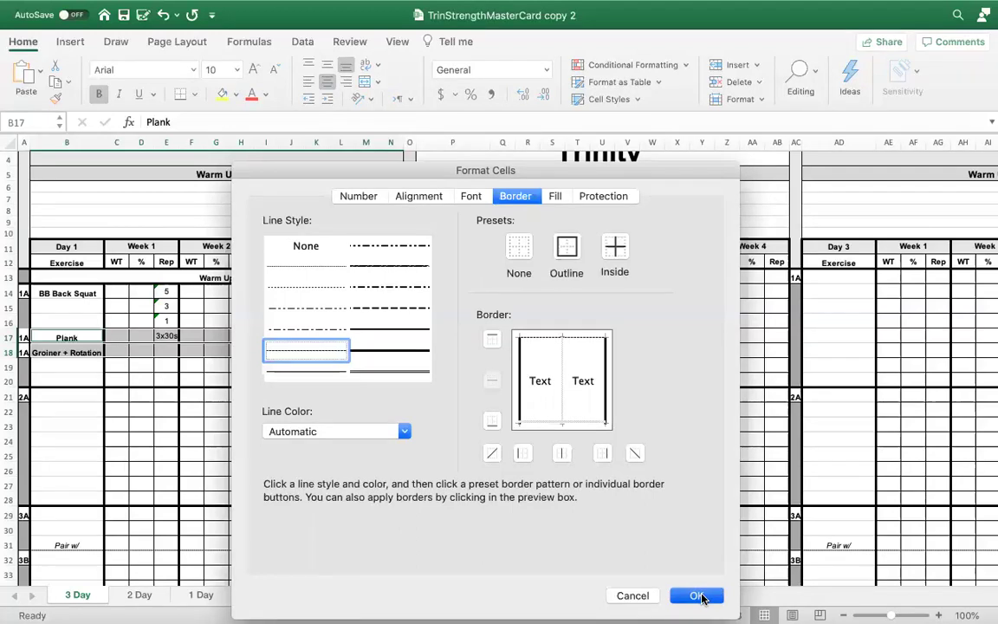
click(279, 440)
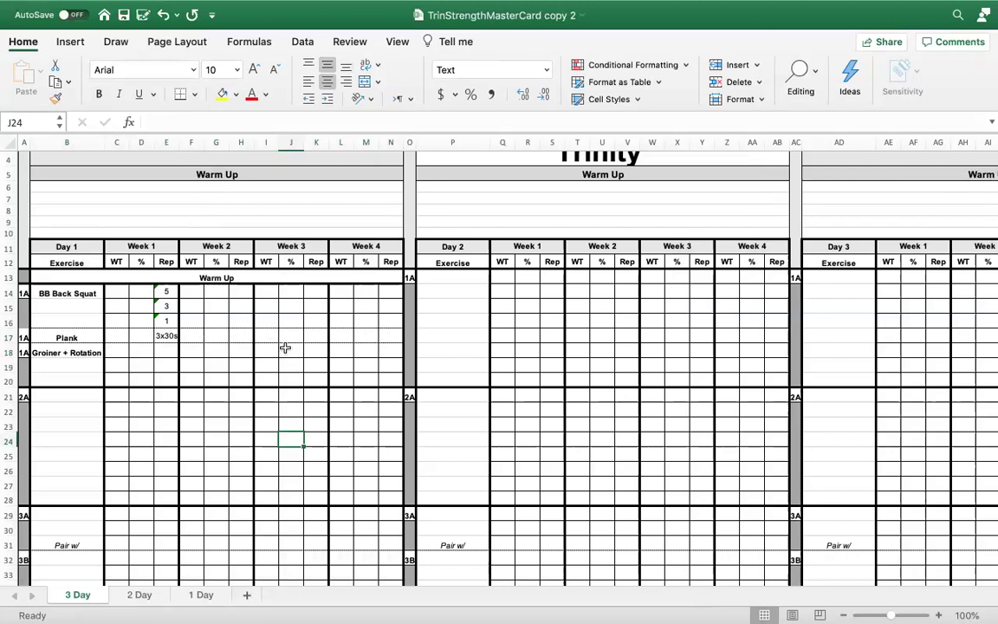
- Enter 3x3e as the Week 1 reps for Groiner + Rotation in E18
click(165, 351)
text(3)
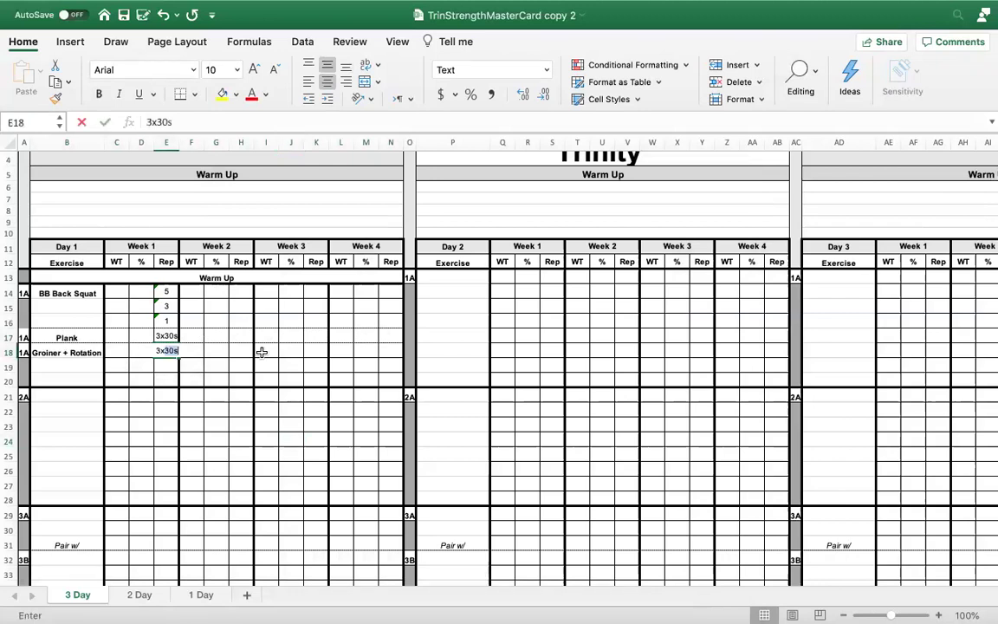
text(x3e)
key(Return)
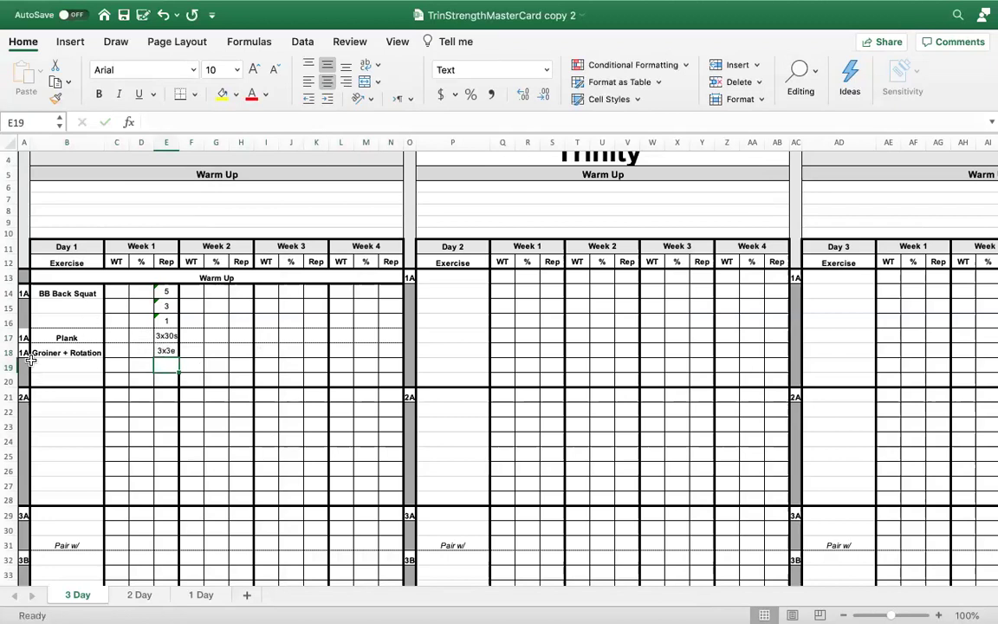
- Copy the Warm Up header row, including its column A cell, from row 13 to row 19 below Groiner + Rotation
drag(23, 336, 388, 350)
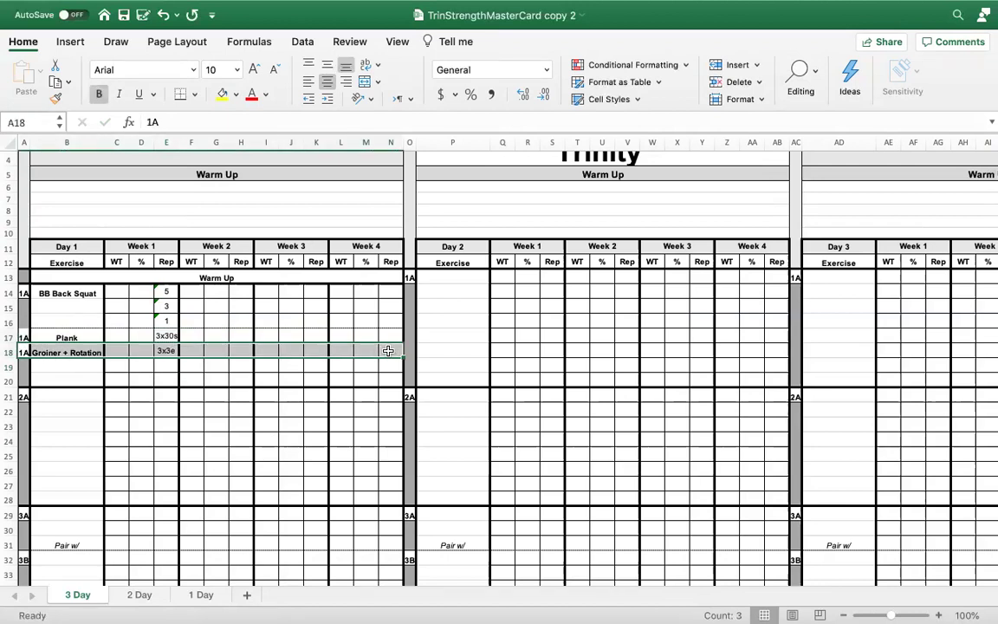
drag(23, 276, 68, 275)
key(ctrl+c)
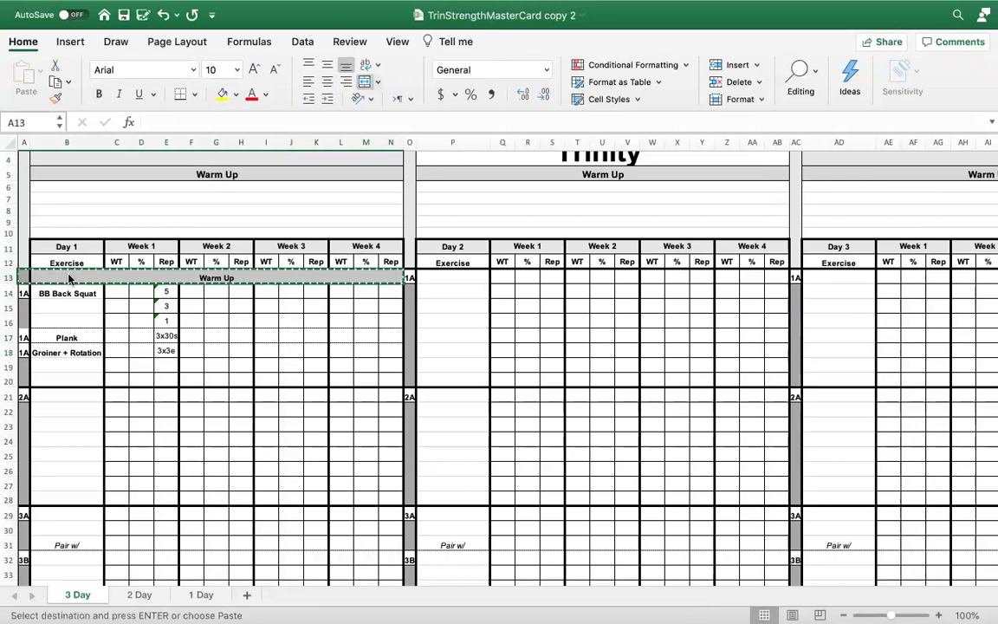
click(23, 365)
key(ctrl+v)
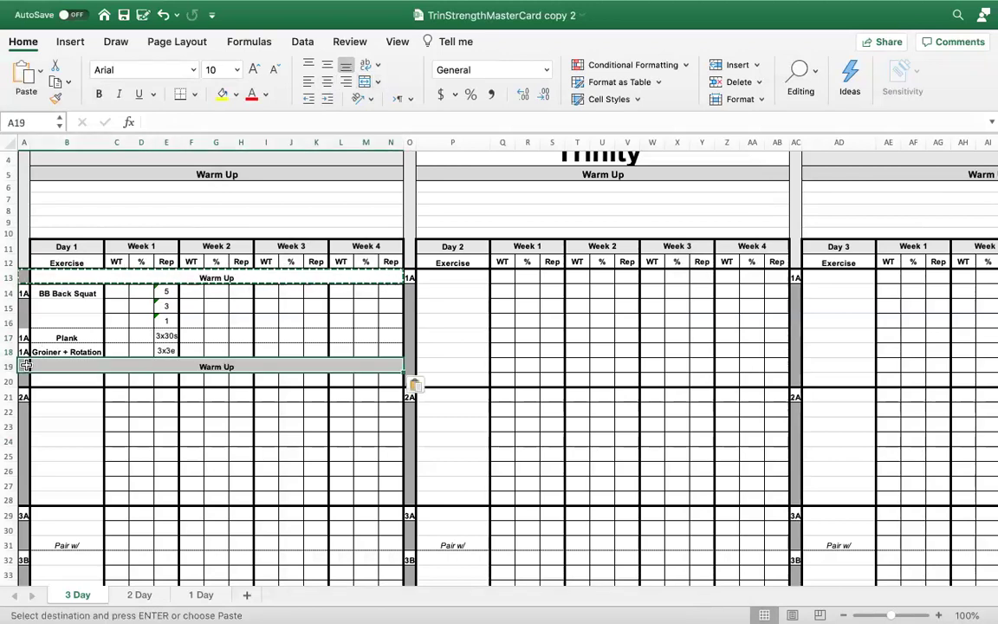
click(264, 452)
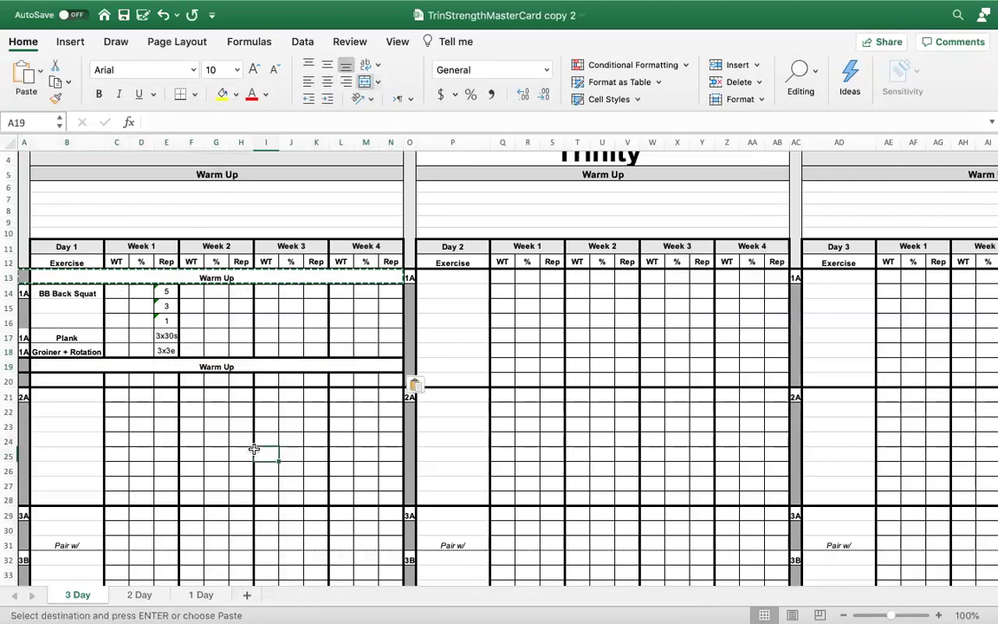
- Rename the copied header in row 19 to EDT #1
click(262, 367)
text(ED)
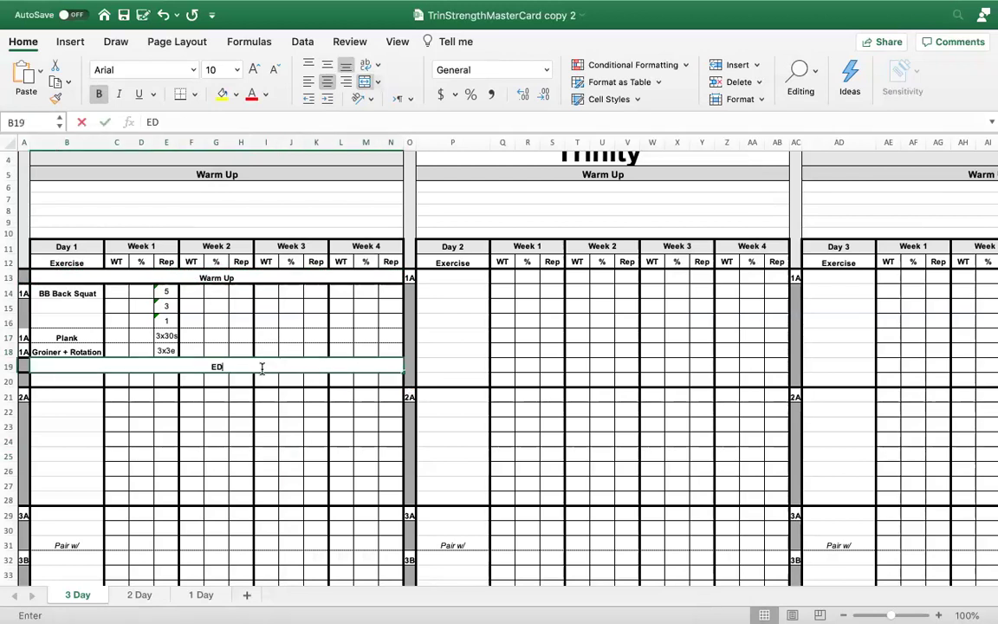
text(T #1)
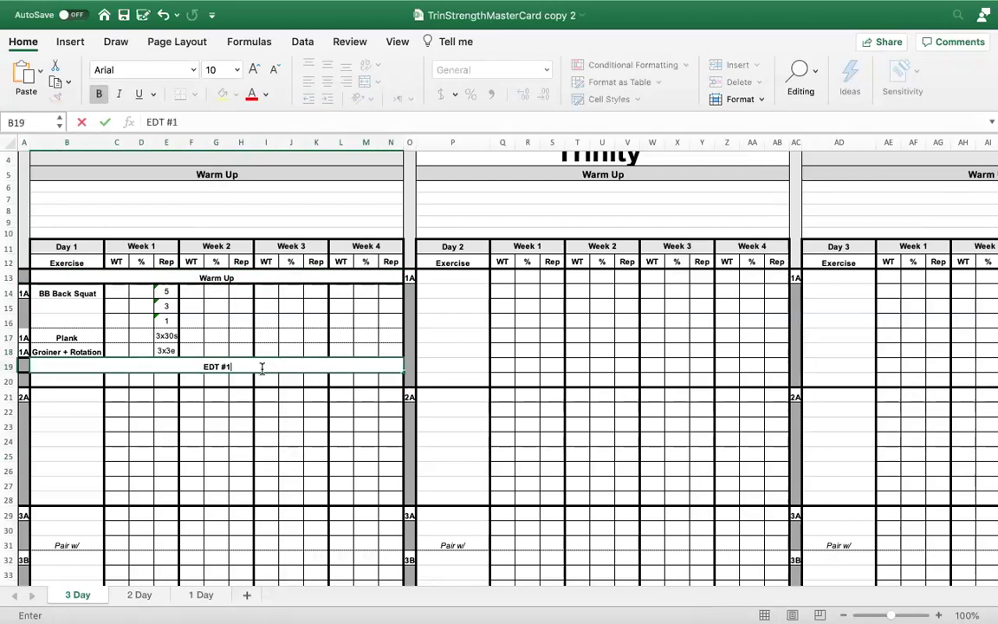
click(283, 445)
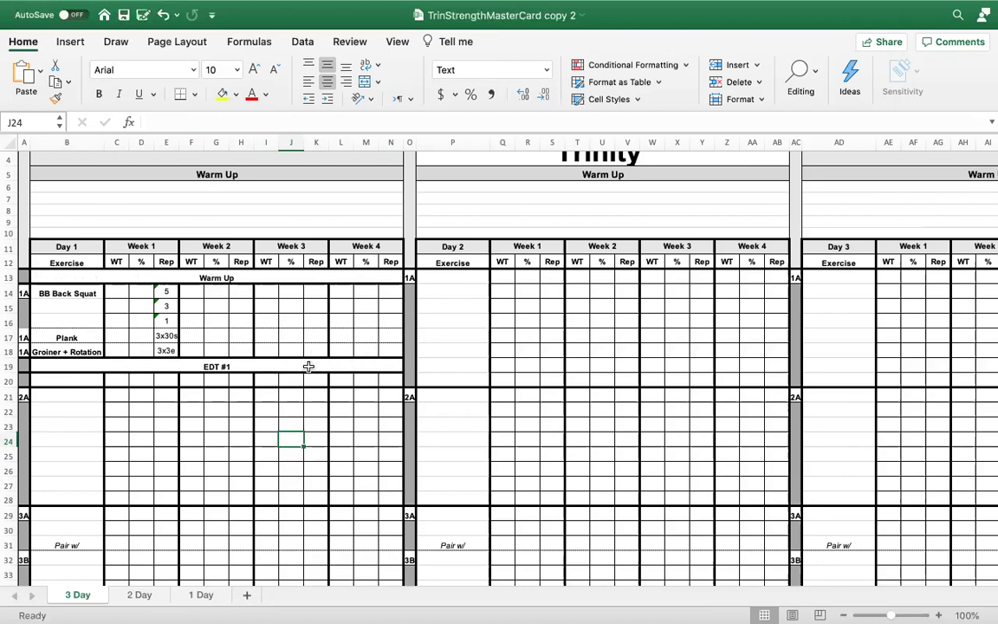
- Enter Pair w/ in B16 above Plank and make it italic
click(74, 321)
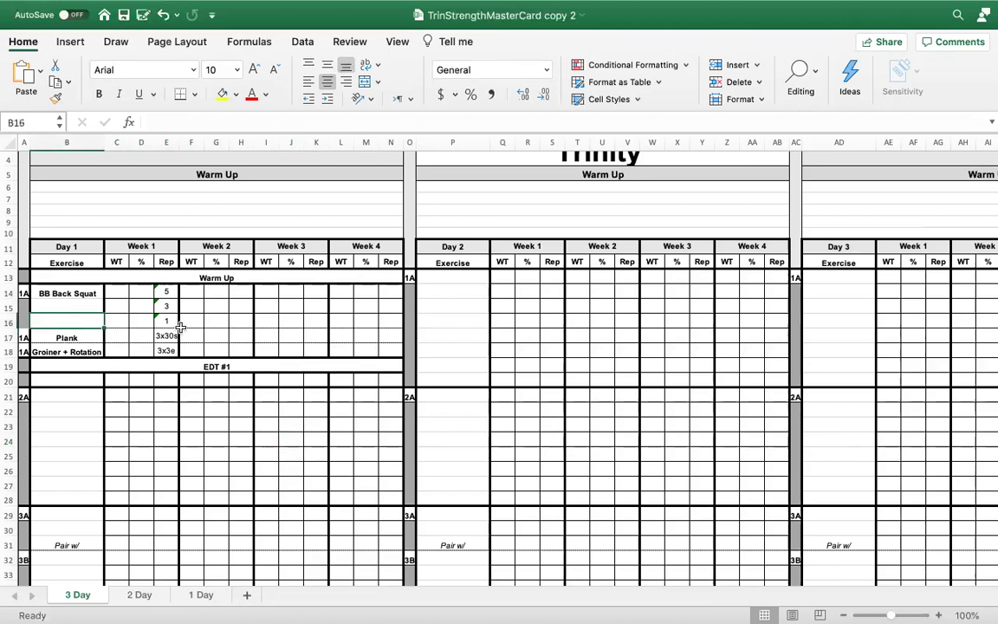
text(Pair)
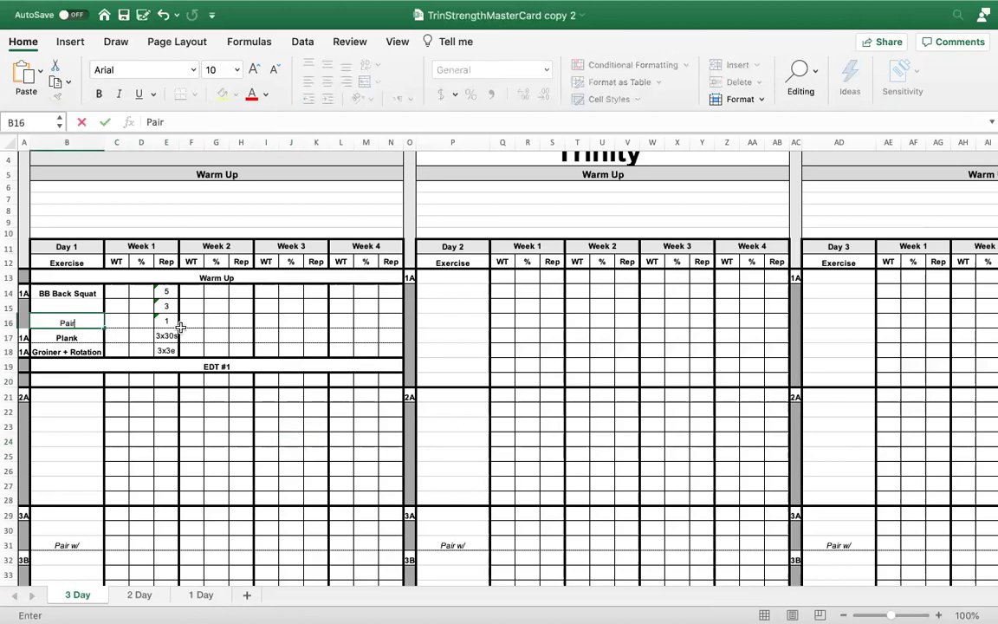
text( w/)
click(141, 396)
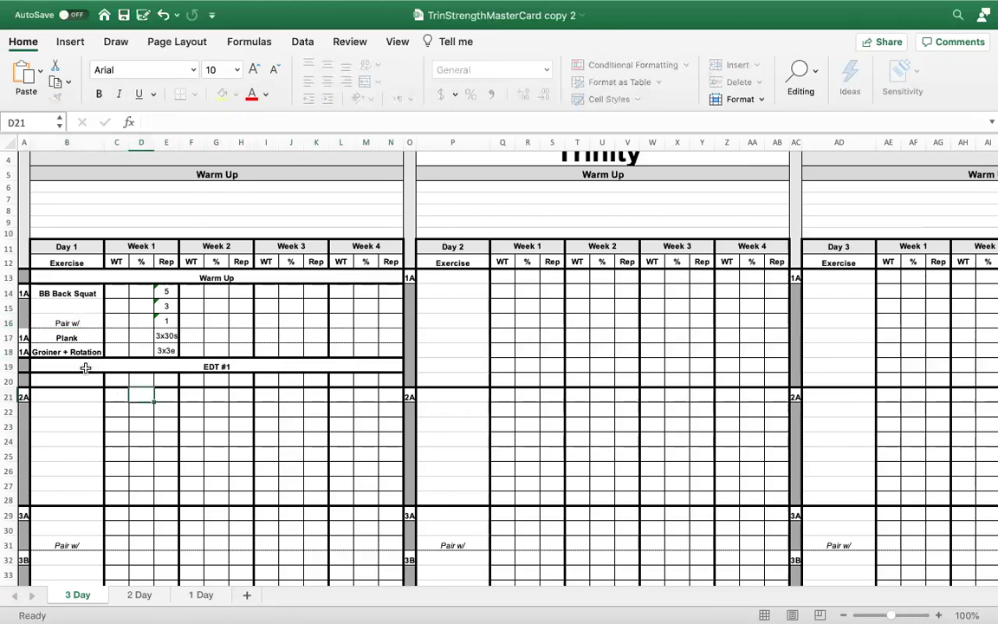
click(87, 320)
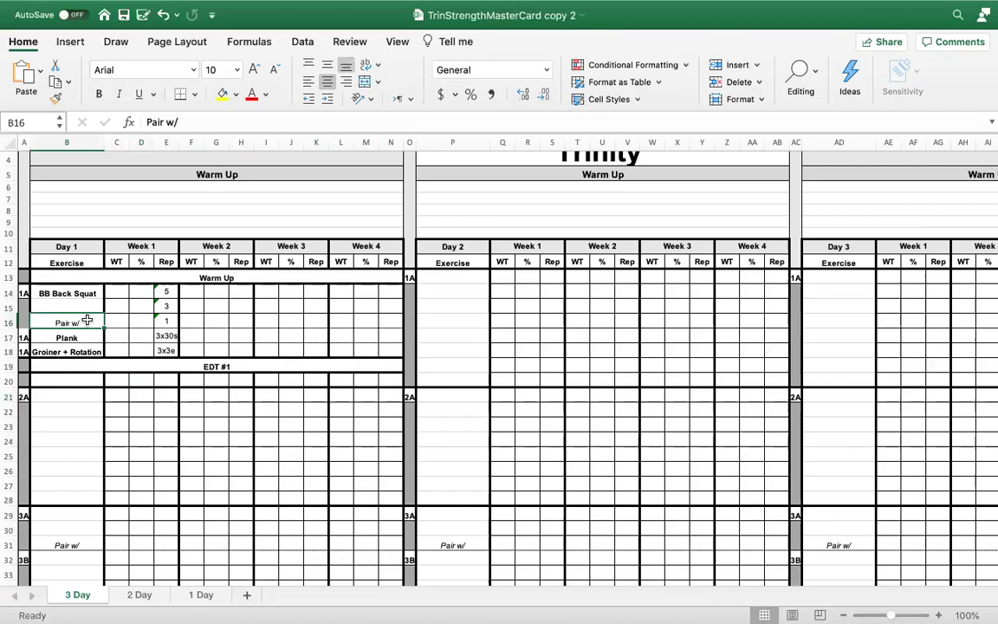
click(121, 95)
click(278, 368)
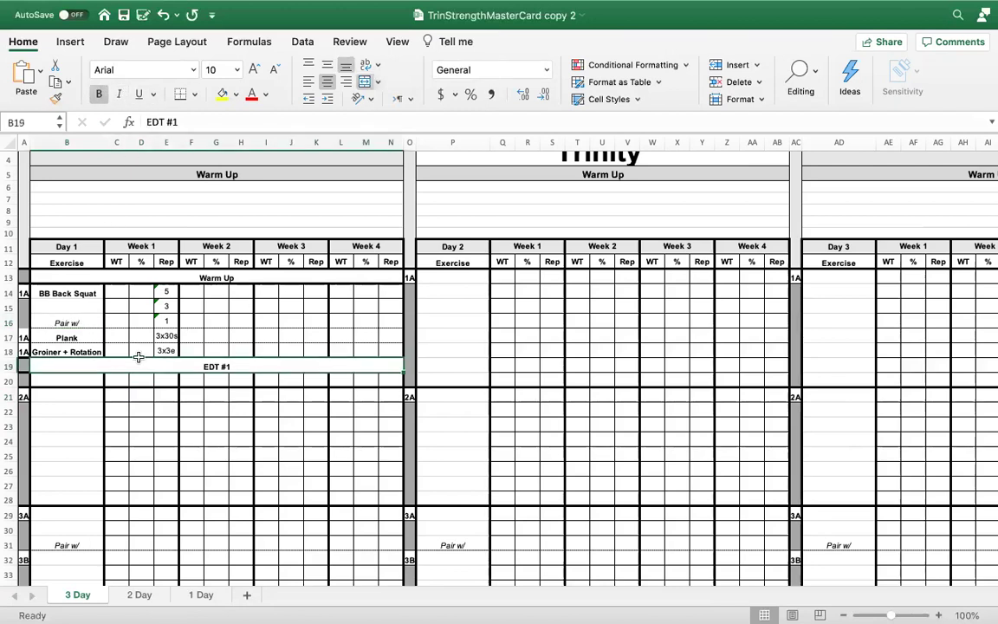
- Add a thin solid top border to the label cell A17 beside Plank
click(26, 336)
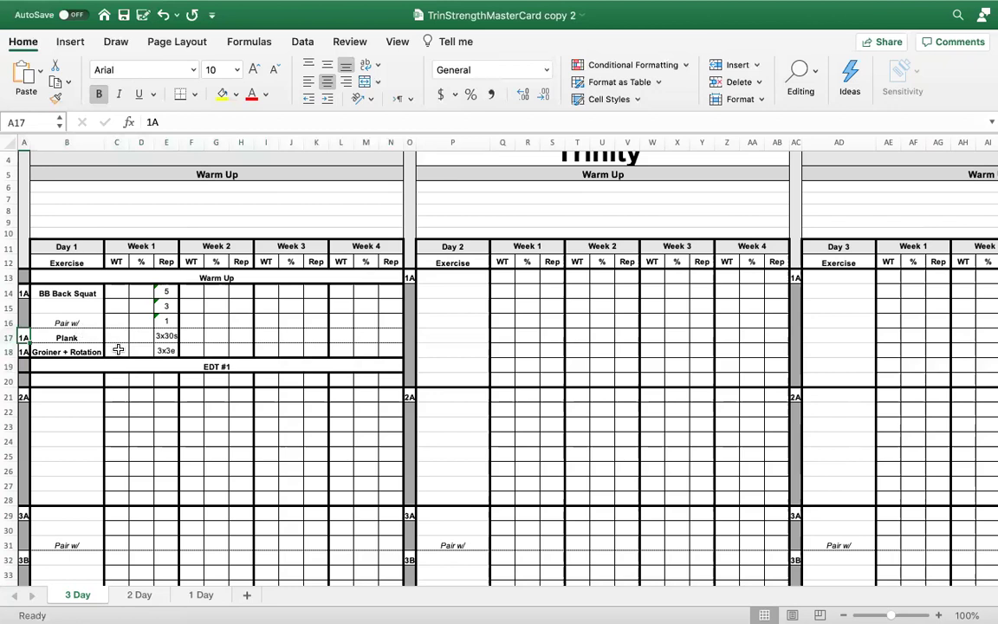
click(118, 351)
click(26, 336)
right_click(25, 336)
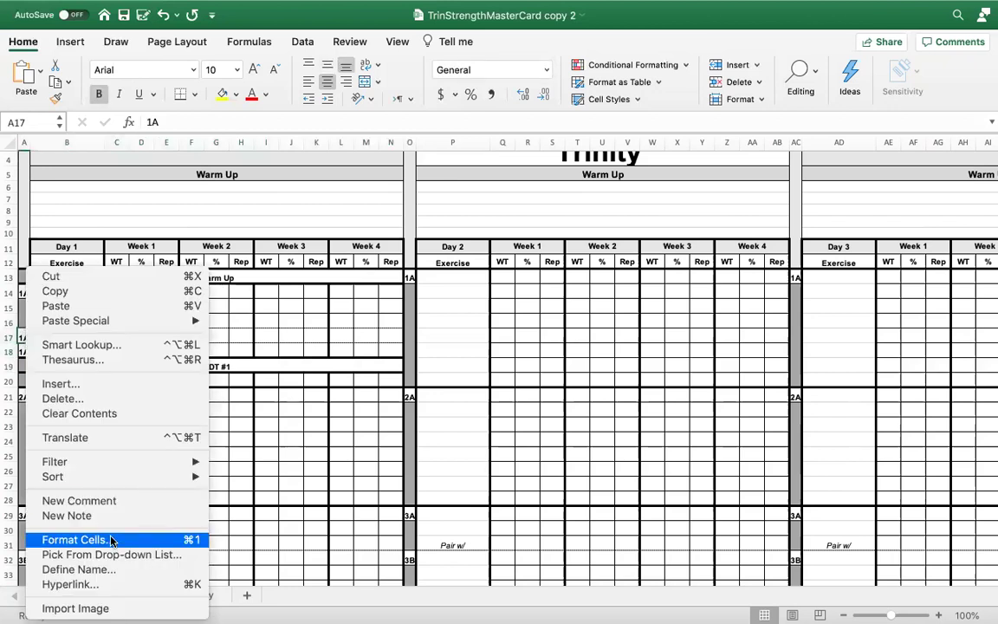
click(98, 480)
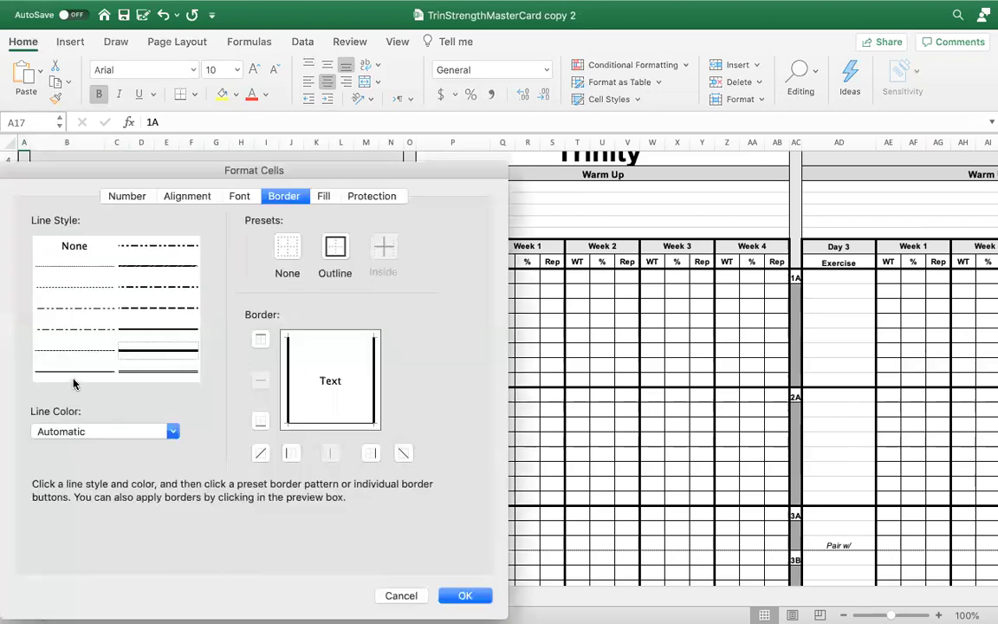
click(78, 374)
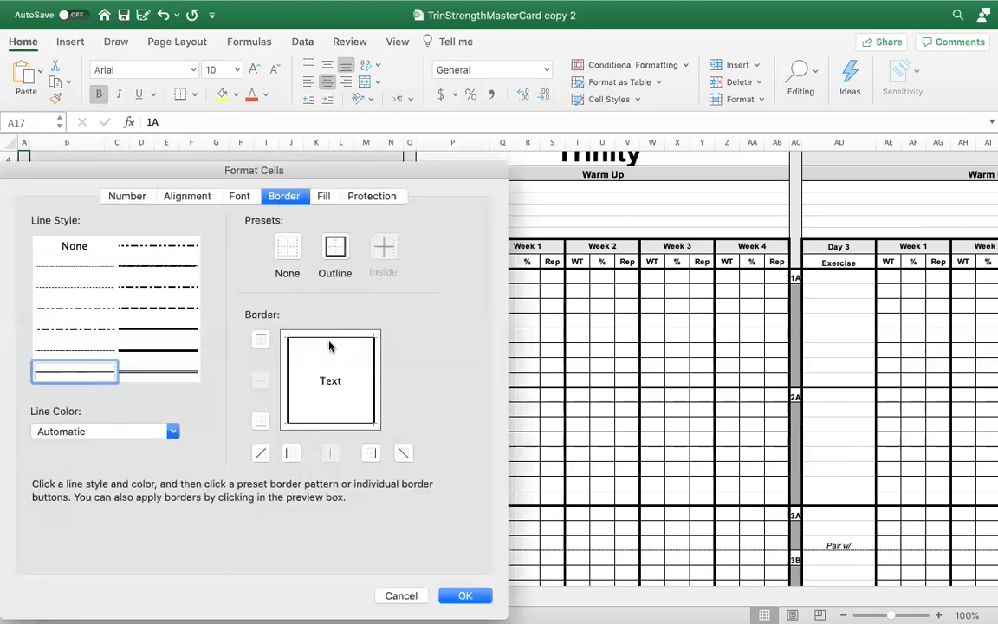
click(466, 595)
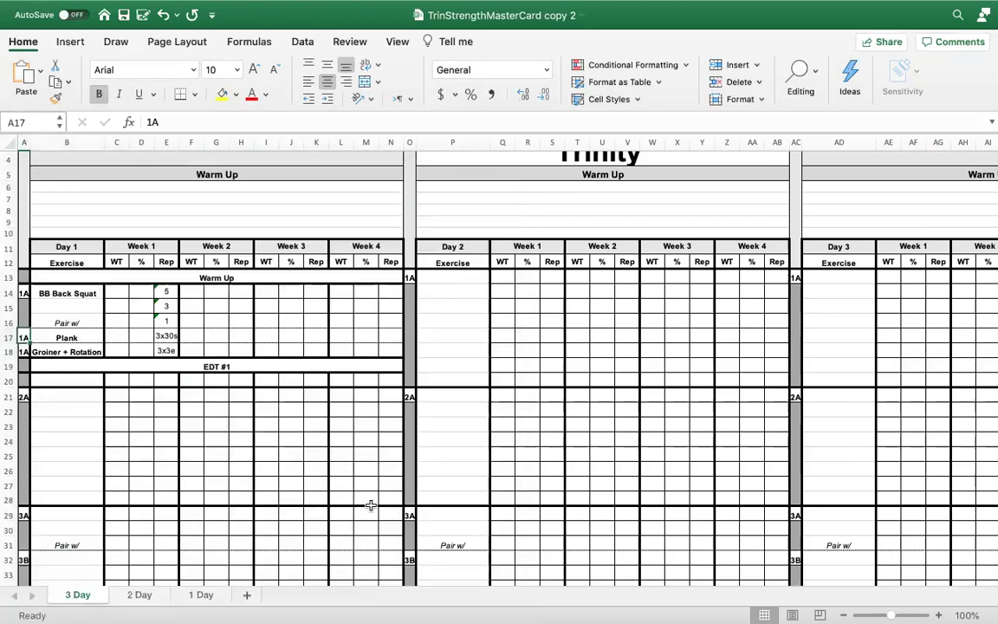
click(314, 395)
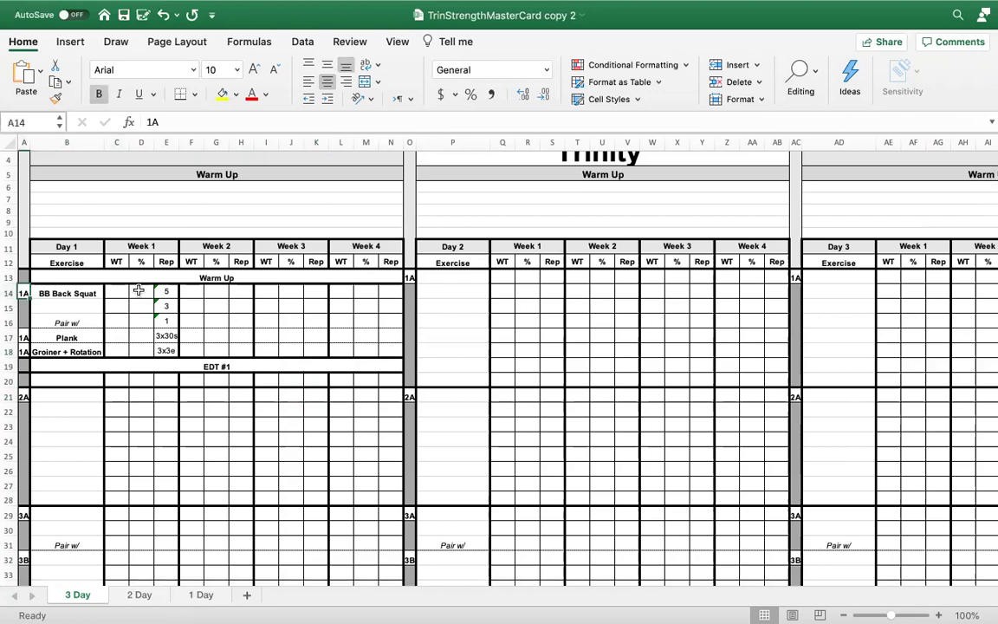
- Relabel Plank as 1B in A17 and Groiner + Rotation as 1C in A18
key(Down)
key(Down)
key(Down)
text(1B)
key(Return)
text(1C)
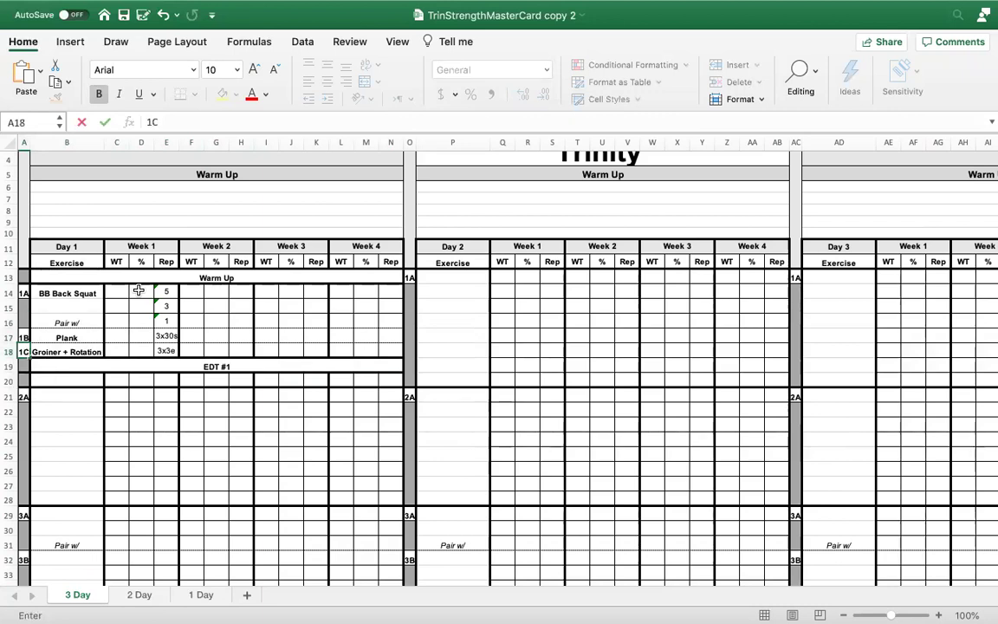
key(Return)
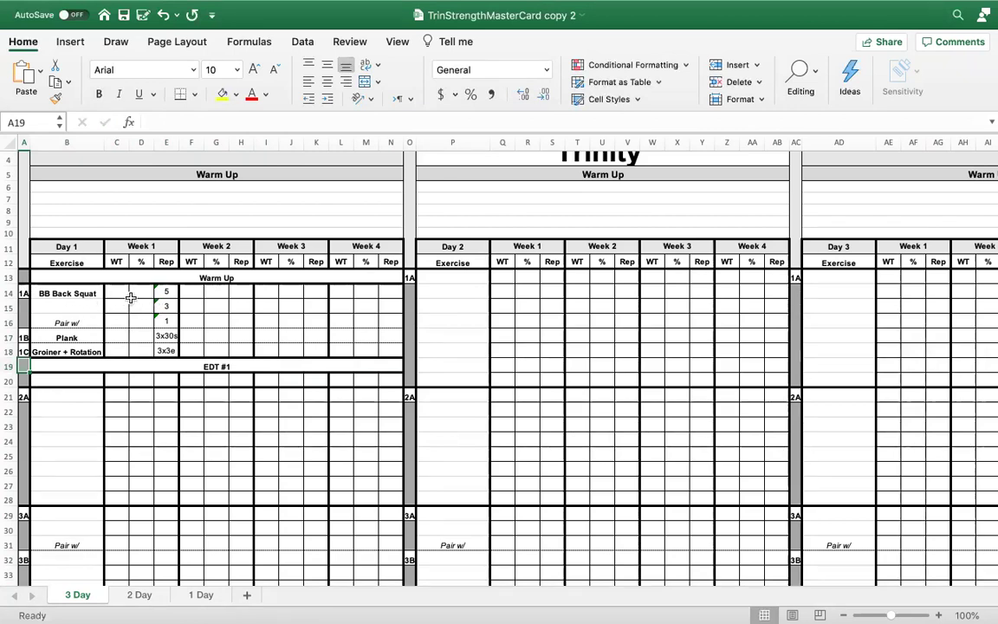
- Enter BW as the Week 1 weight for Plank in C17 and Groiner + Rotation in C18
click(124, 337)
text(BW)
key(Return)
text(BW)
click(213, 349)
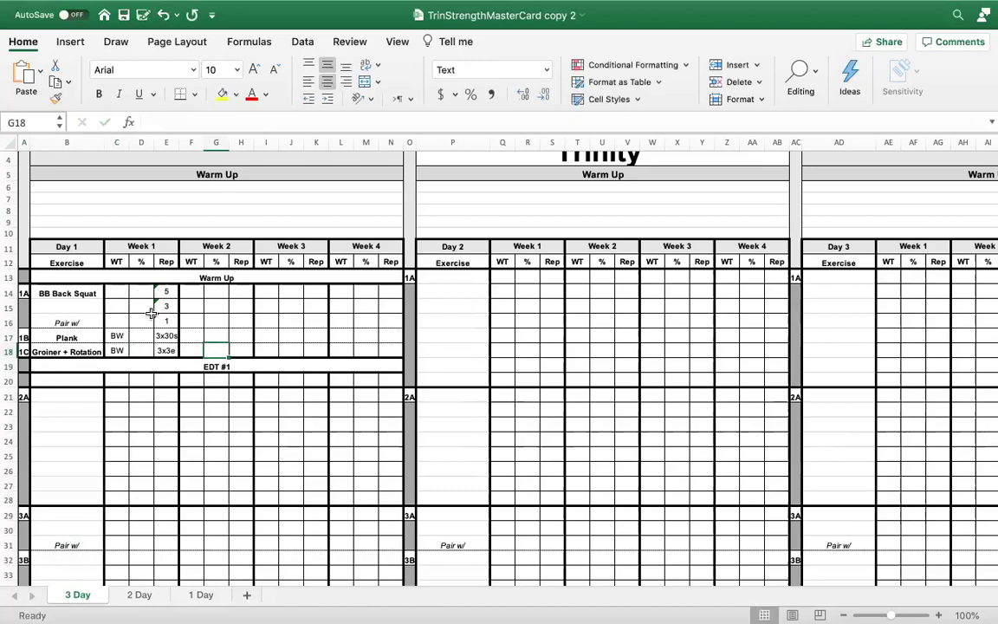
click(315, 338)
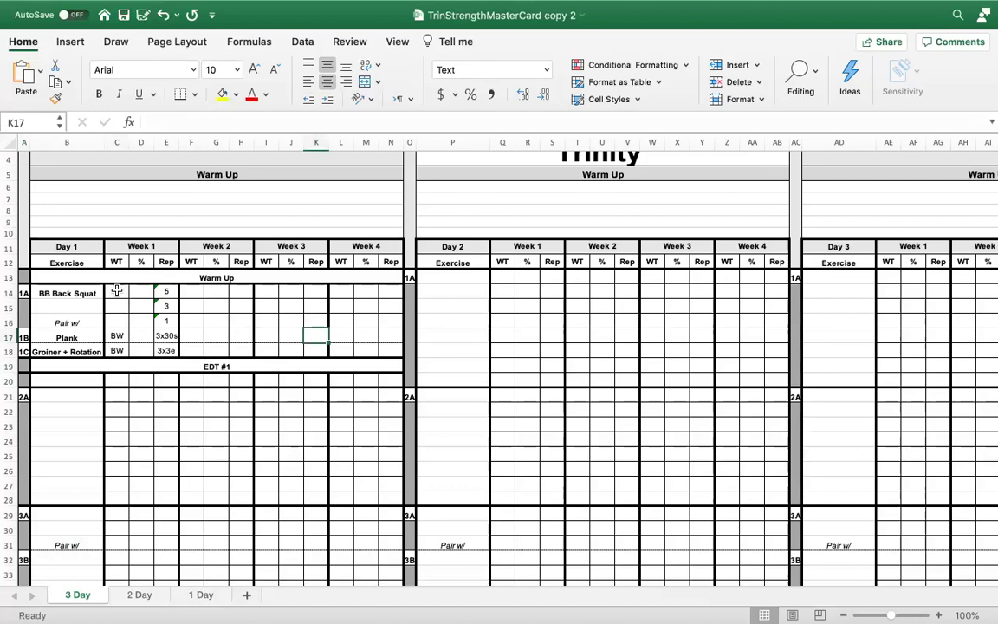
- Copy the Week 1 warm-up values C14:E18 into Weeks 2, 3 and 4, starting at F14, I14 and L14
drag(115, 289, 165, 350)
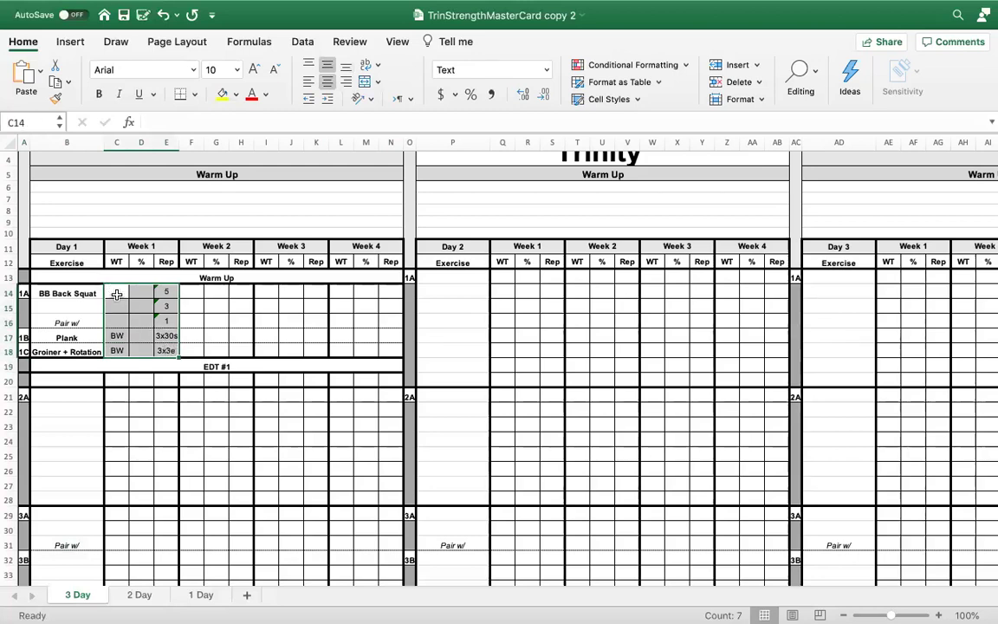
key(super+c)
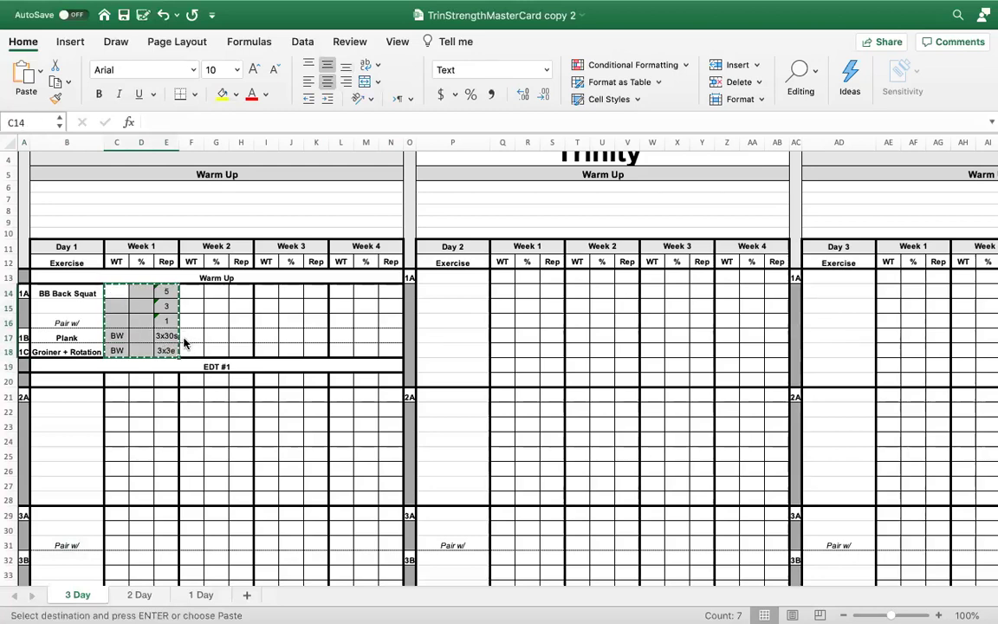
click(192, 296)
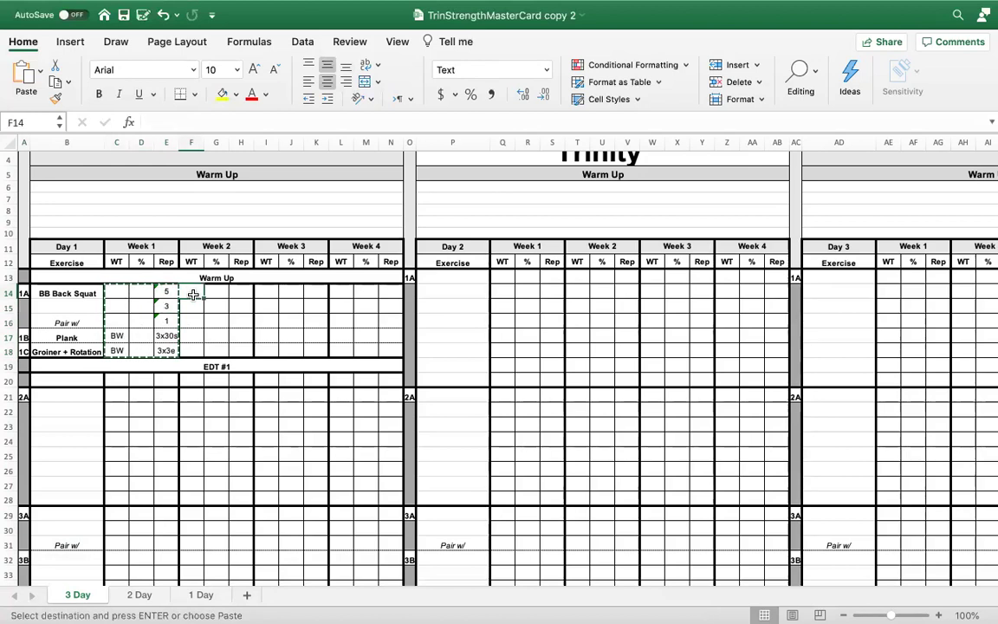
super+click(278, 289)
super+click(345, 290)
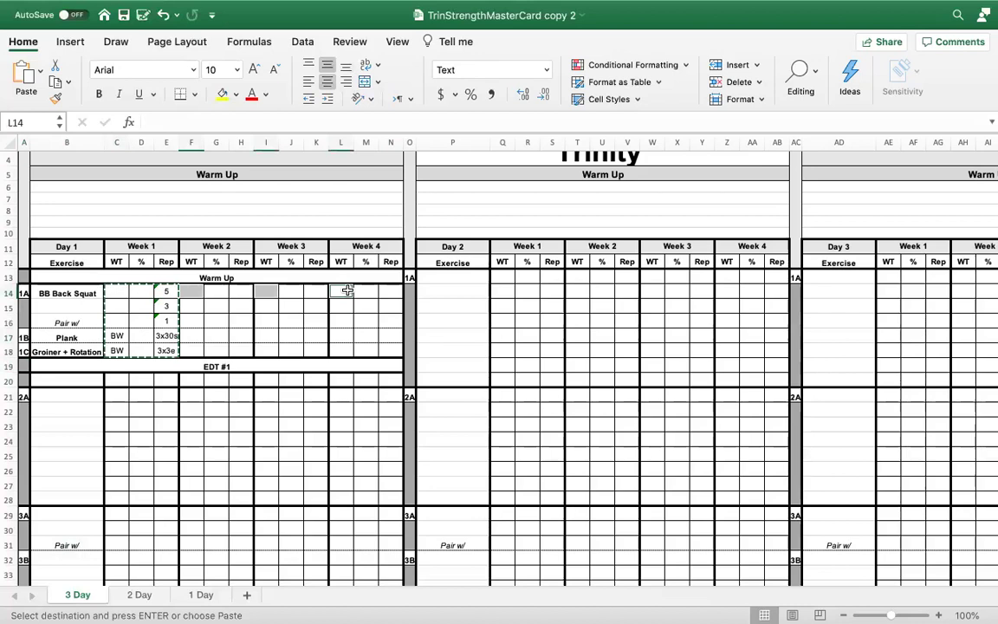
key(super+v)
click(366, 336)
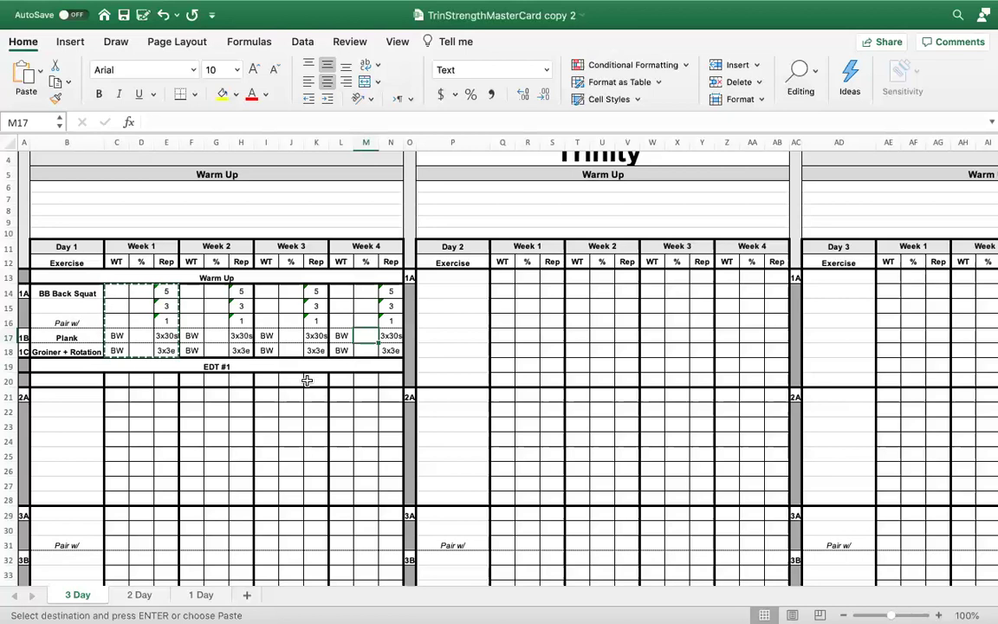
click(319, 458)
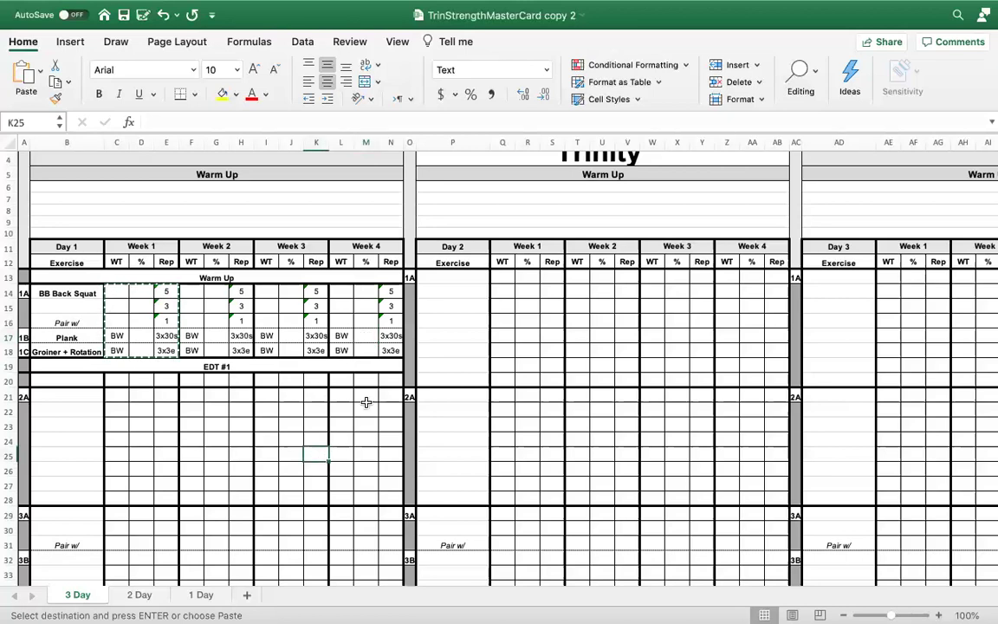
click(365, 405)
key(super+Up)
click(217, 437)
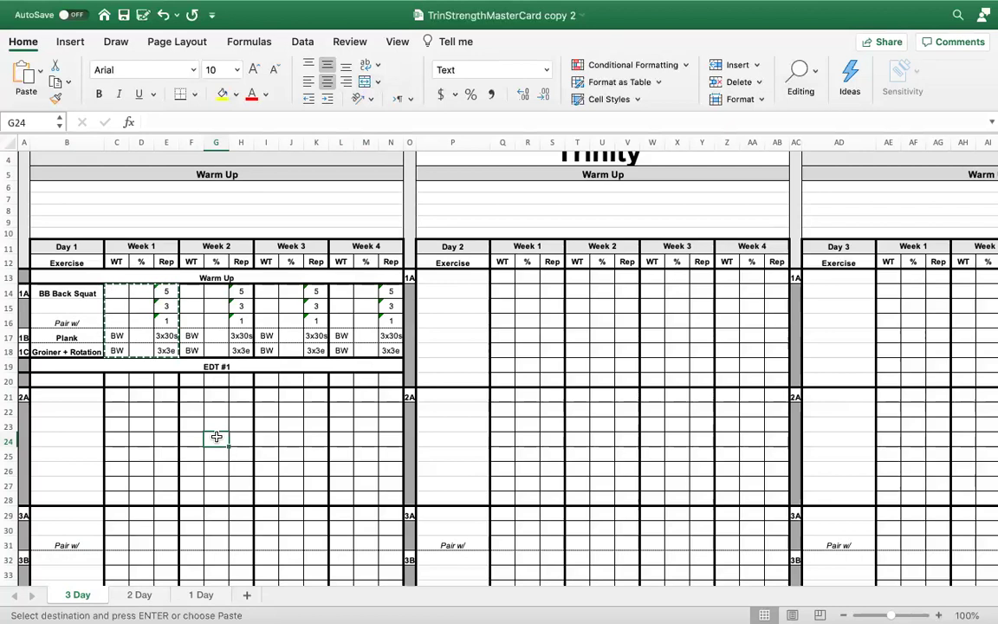
- Copy the Day 1 warm-up block A13:N18 into Day 2 at O13 and Day 3 at AC13
mouse_move(24, 277)
mouse_down()
mouse_move(286, 323)
mouse_move(309, 345)
mouse_up()
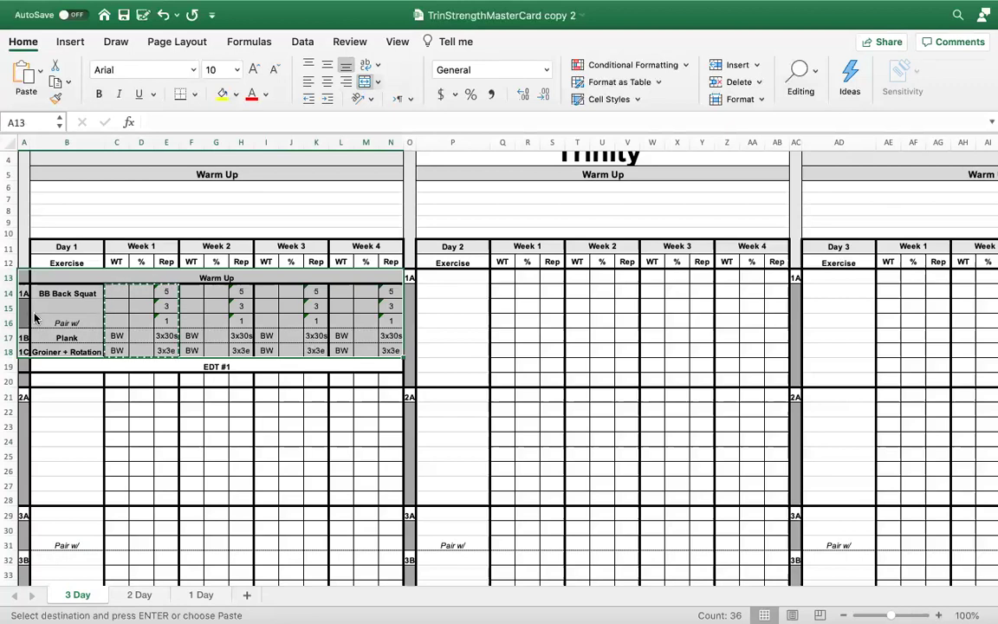
click(410, 278)
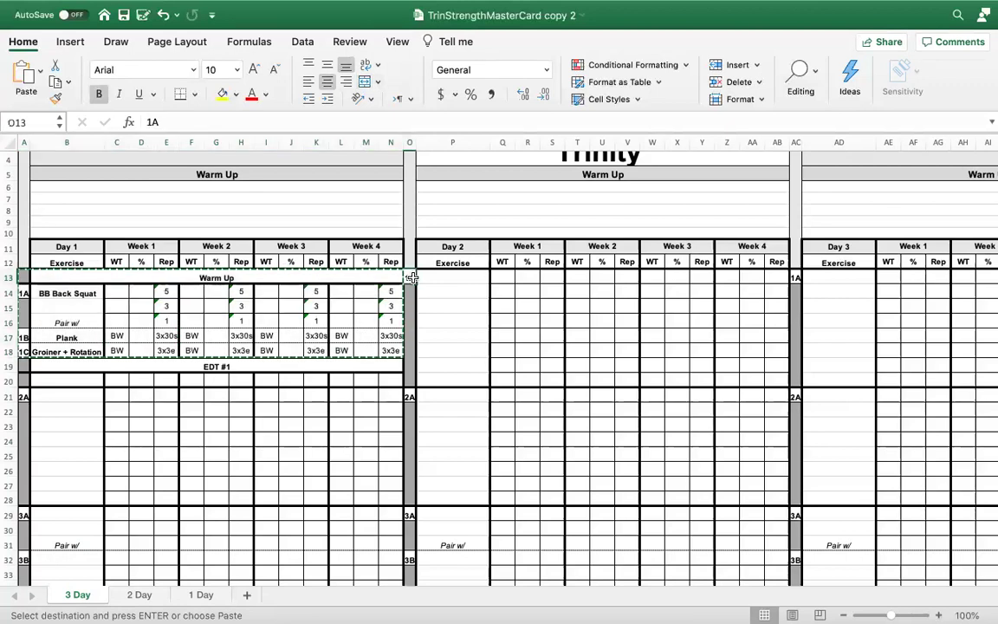
super+click(796, 276)
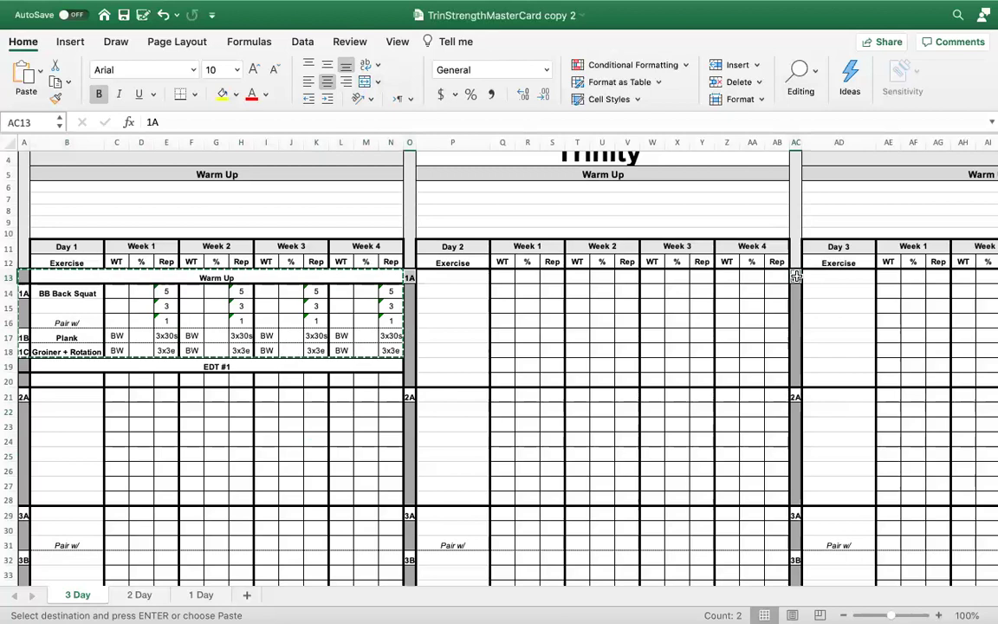
key(super+v)
click(741, 390)
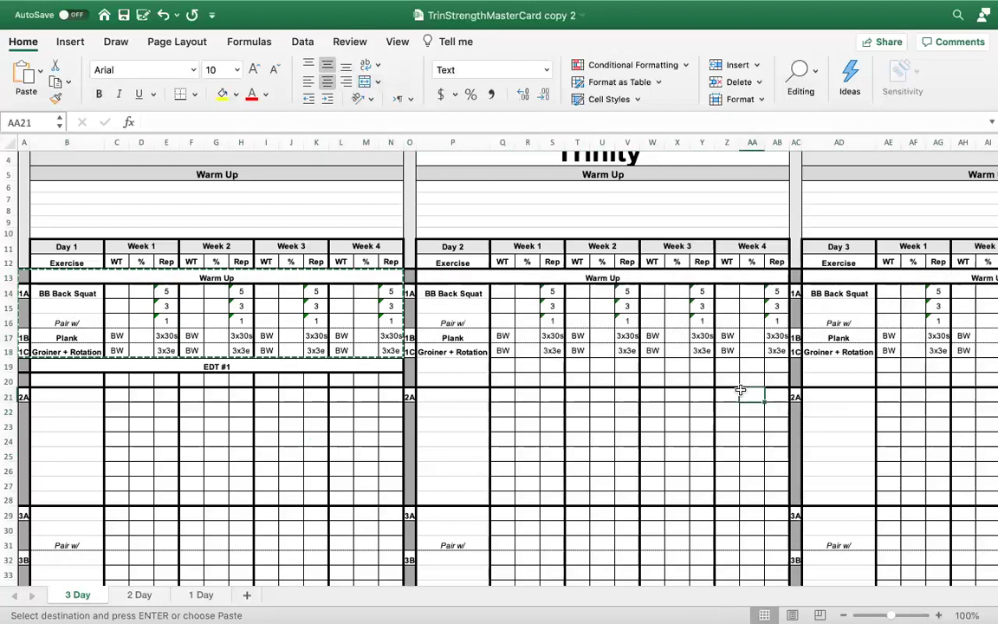
click(693, 430)
click(726, 367)
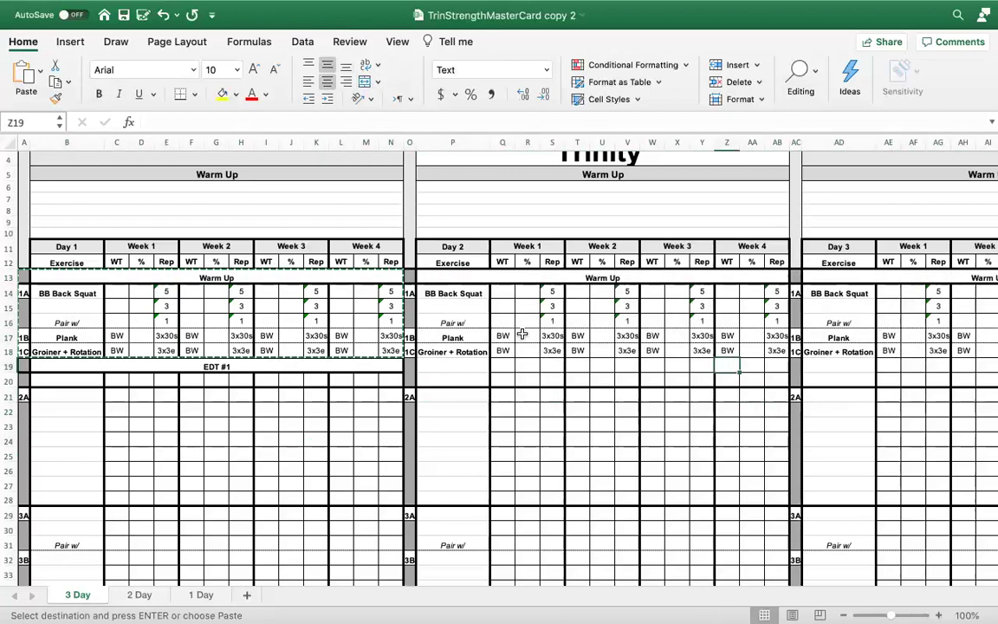
- Change the first Day 2 warm-up exercise in P14 to BB Bench Press
click(479, 296)
text(Ben)
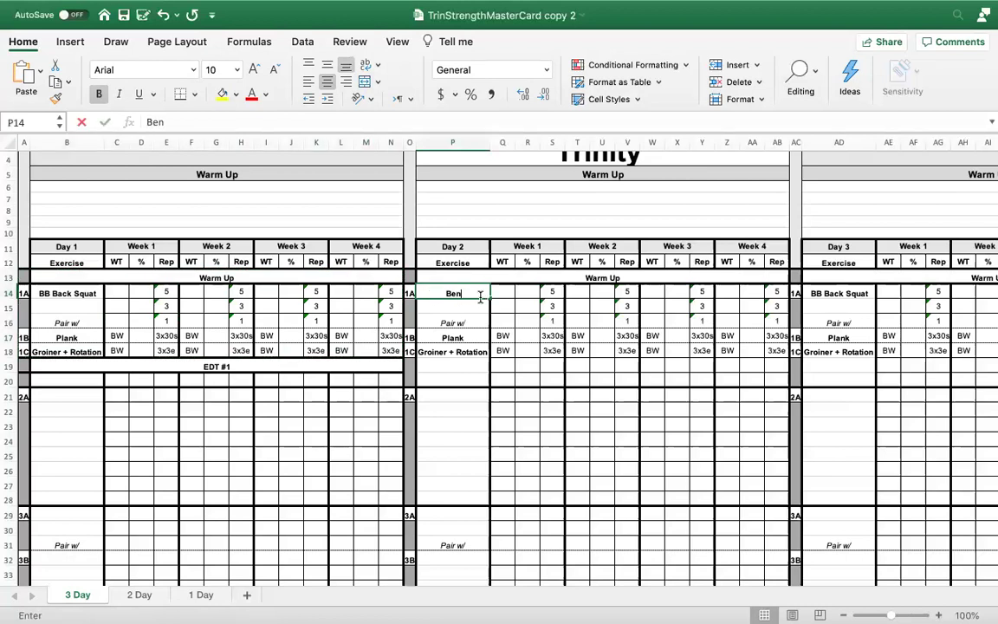
key(BackSpace)
key(BackSpace)
key(BackSpace)
text(BB Bench Press)
click(465, 338)
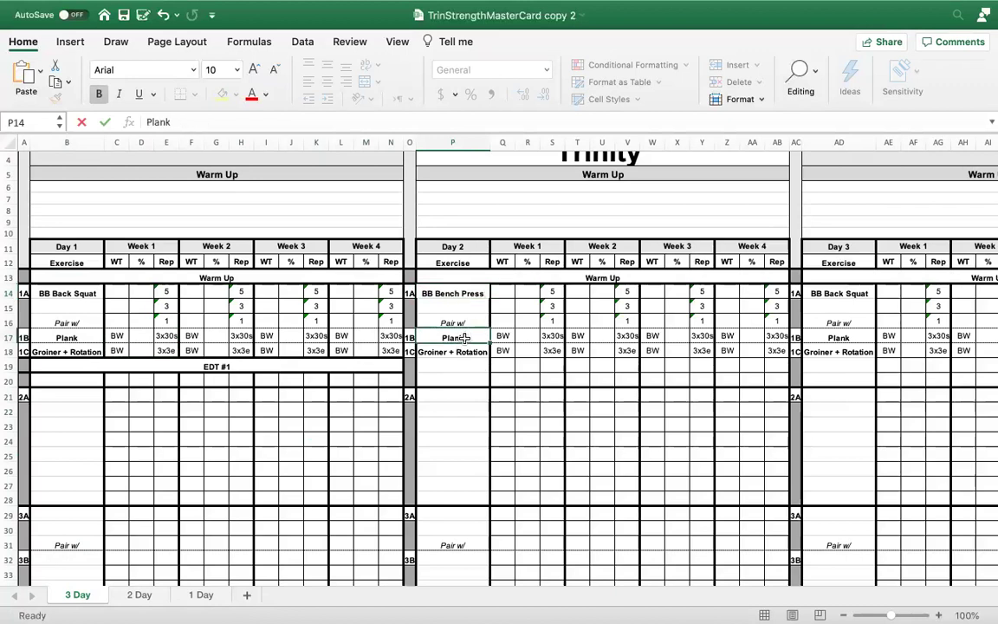
- Change the first Day 3 warm-up exercise in AD14 to Trap Bar
scroll(650, 338, right, 5)
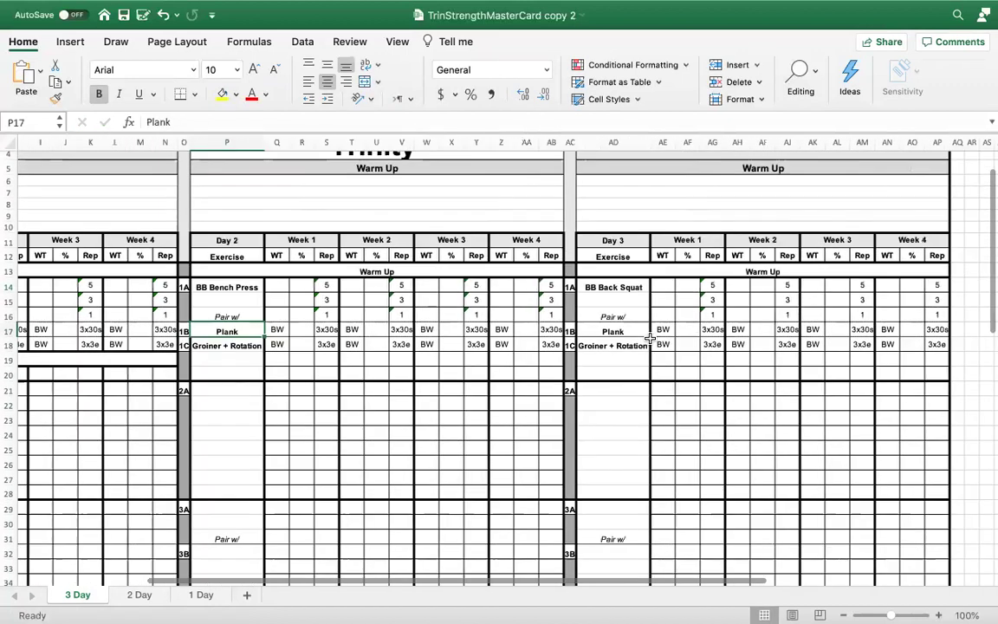
scroll(650, 338, right, 2)
click(589, 287)
text(Trap Bar)
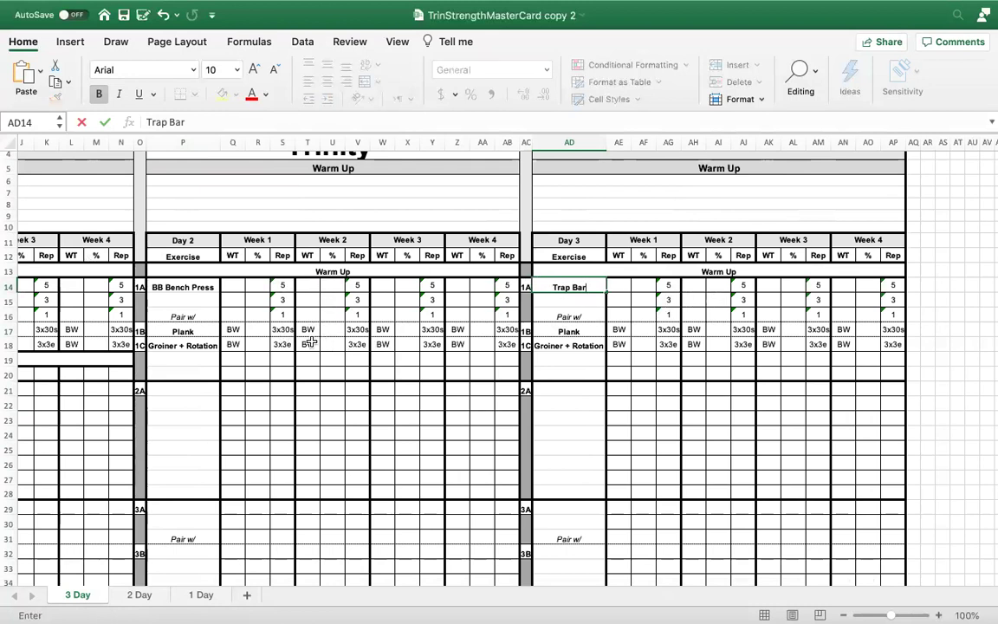
drag(177, 331, 508, 345)
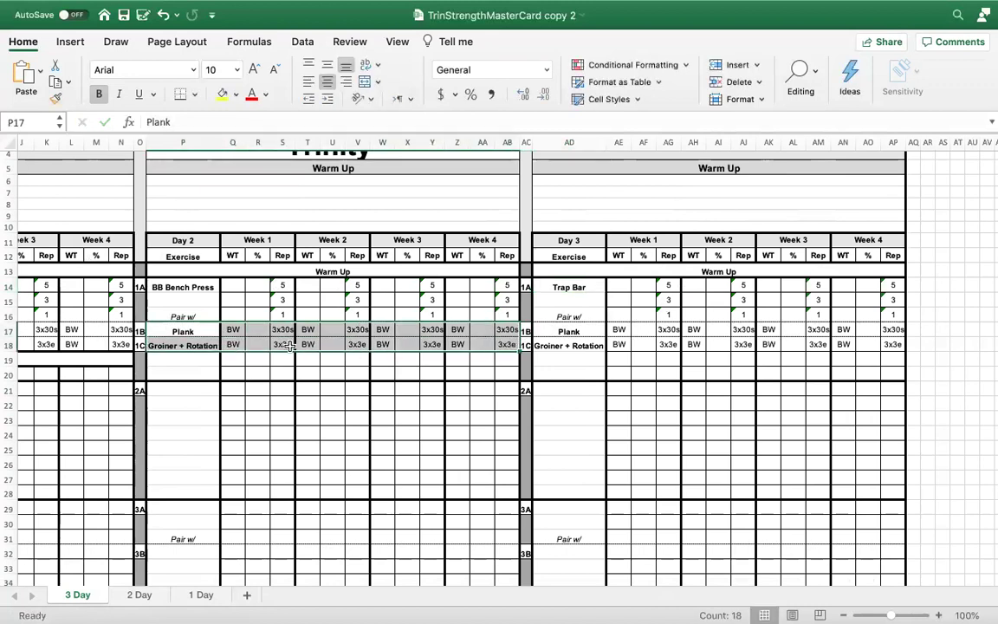
scroll(289, 345, left, 6)
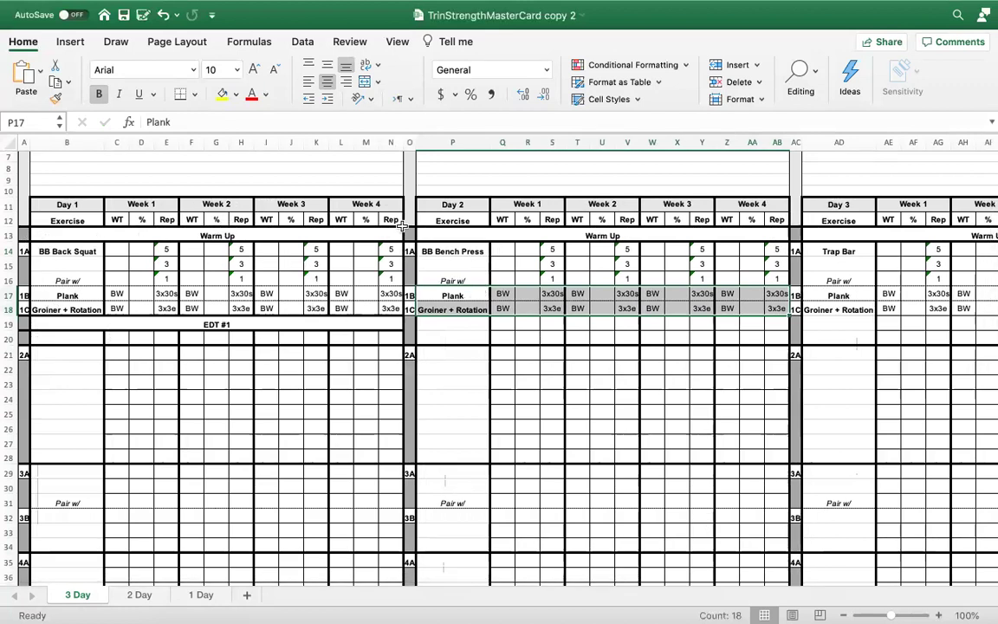
click(470, 294)
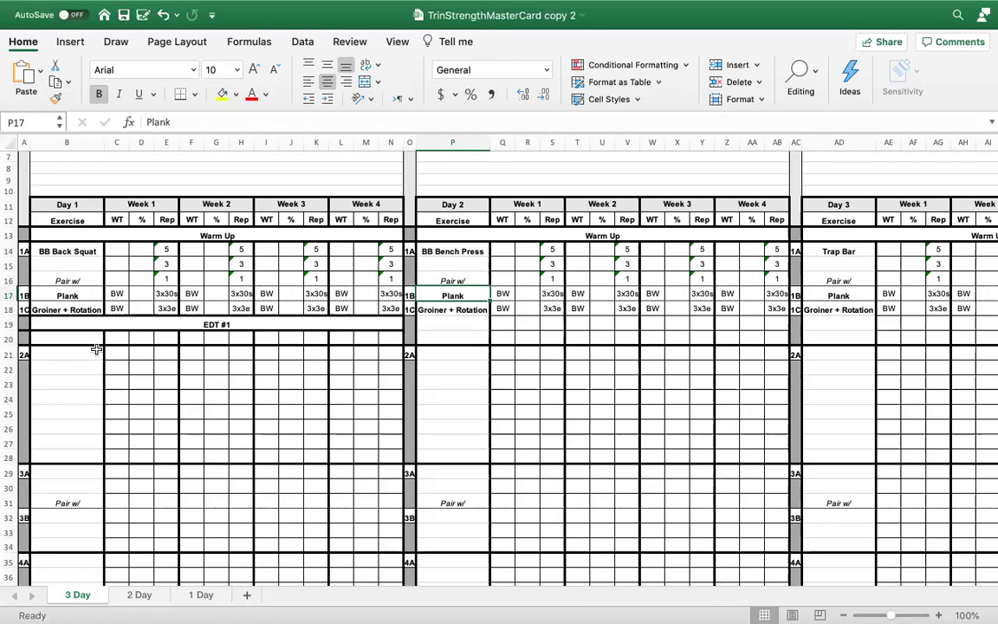
drag(70, 351, 379, 350)
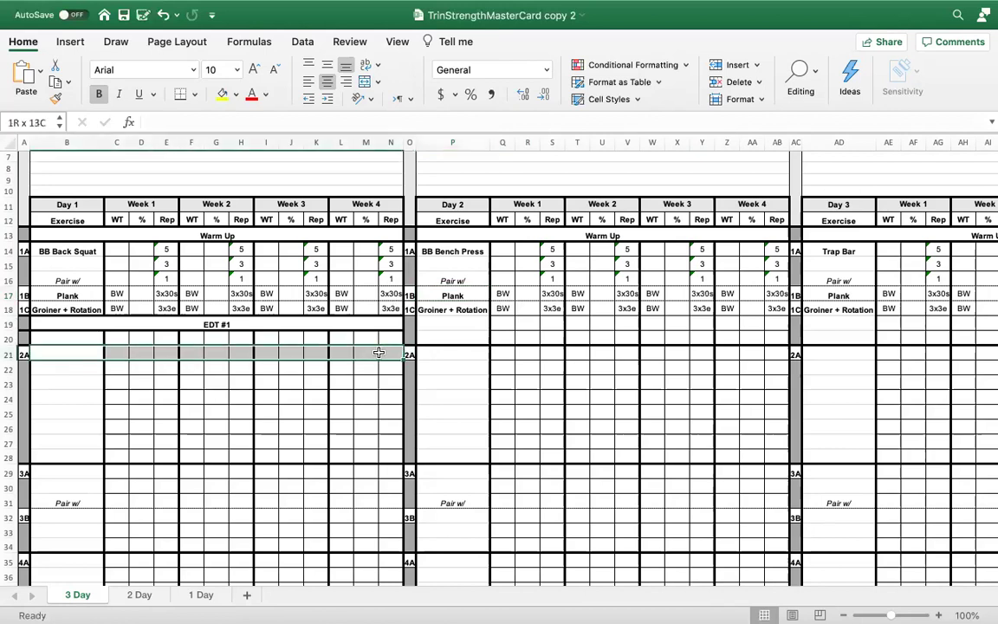
drag(166, 470, 94, 467)
drag(57, 352, 312, 354)
click(316, 353)
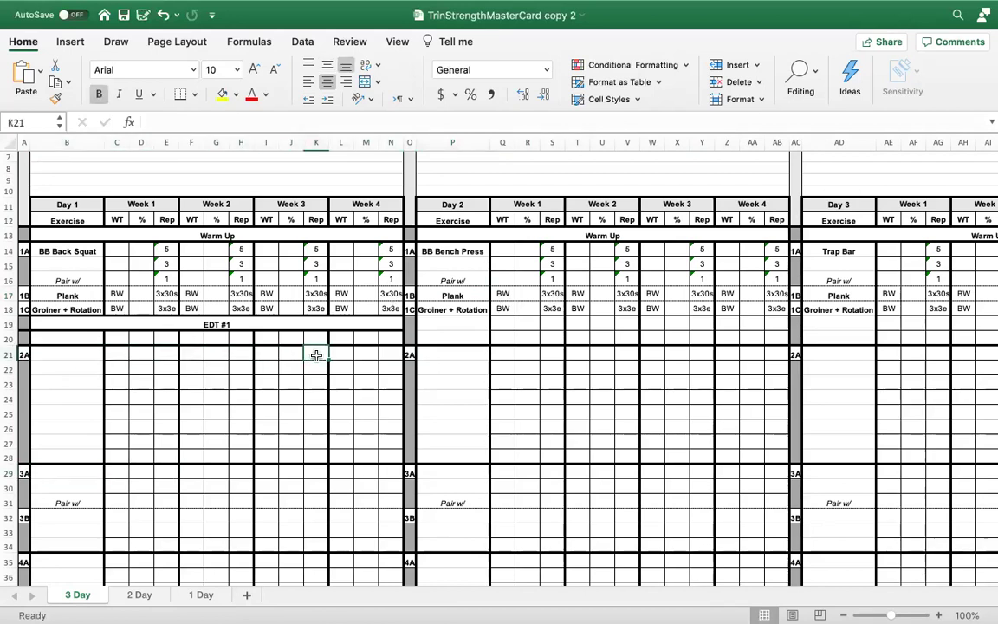
- Enter Back Squat, Pull Up and Russian Twist as the Day 1 EDT #1 exercises in B20:B22
click(88, 340)
text(Back Sq)
key(Return)
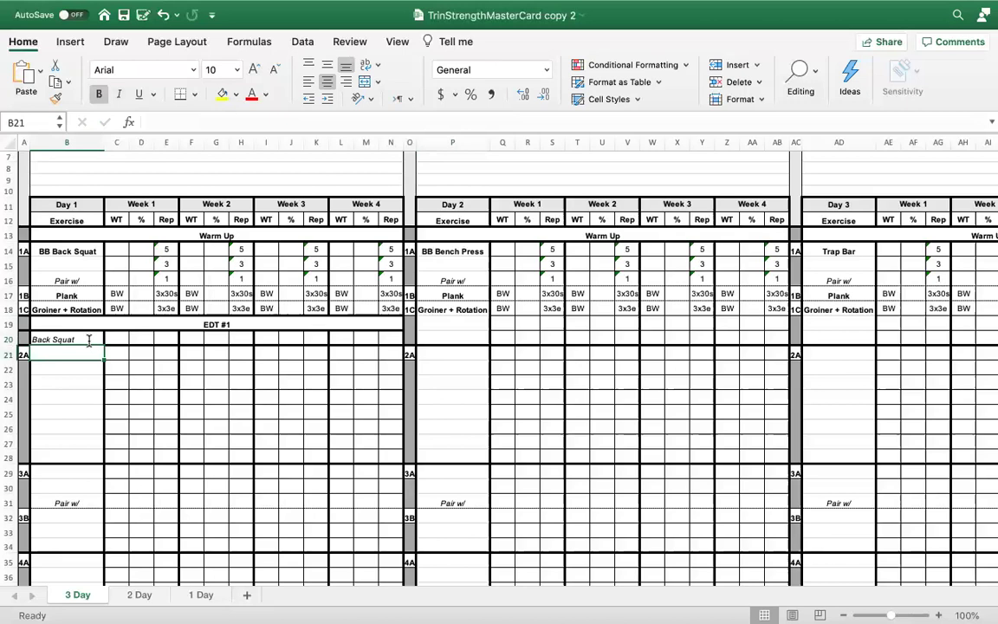
text(Pull)
key(Return)
click(89, 351)
double_click(88, 351)
text(Up)
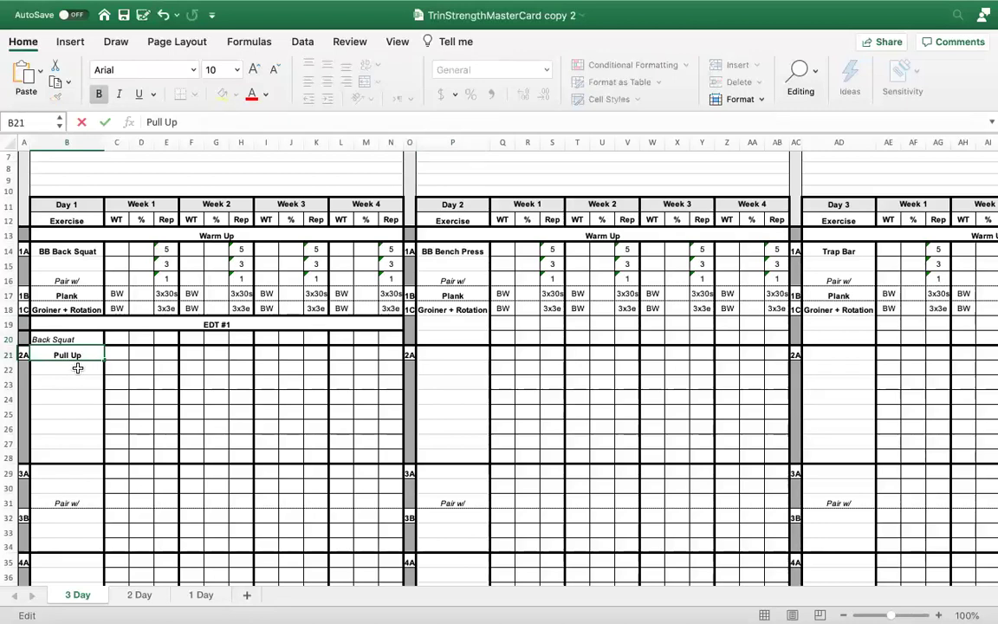
click(77, 368)
text(Russian )
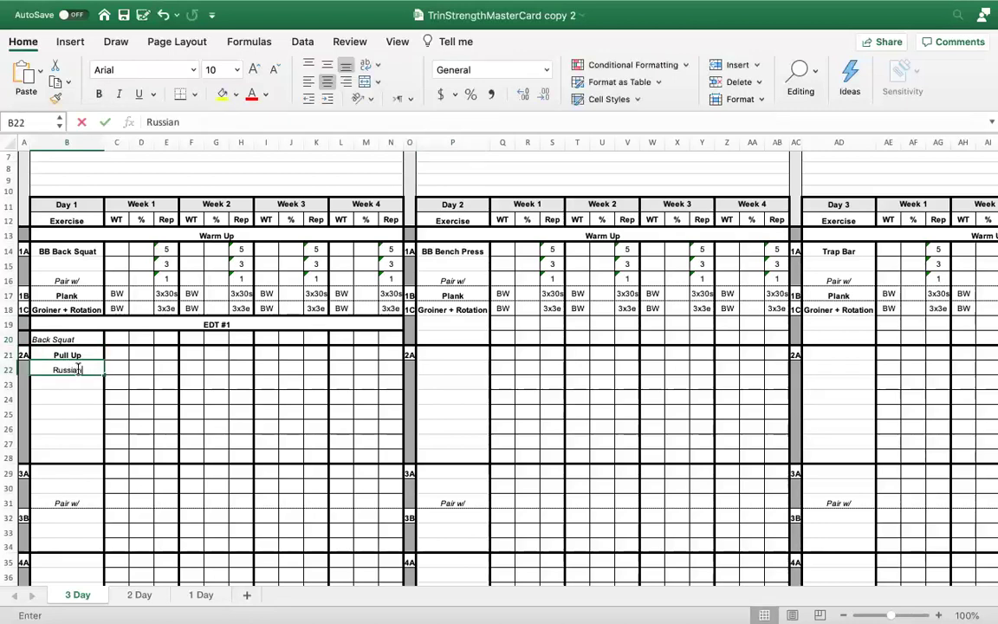
text(Twist)
click(141, 412)
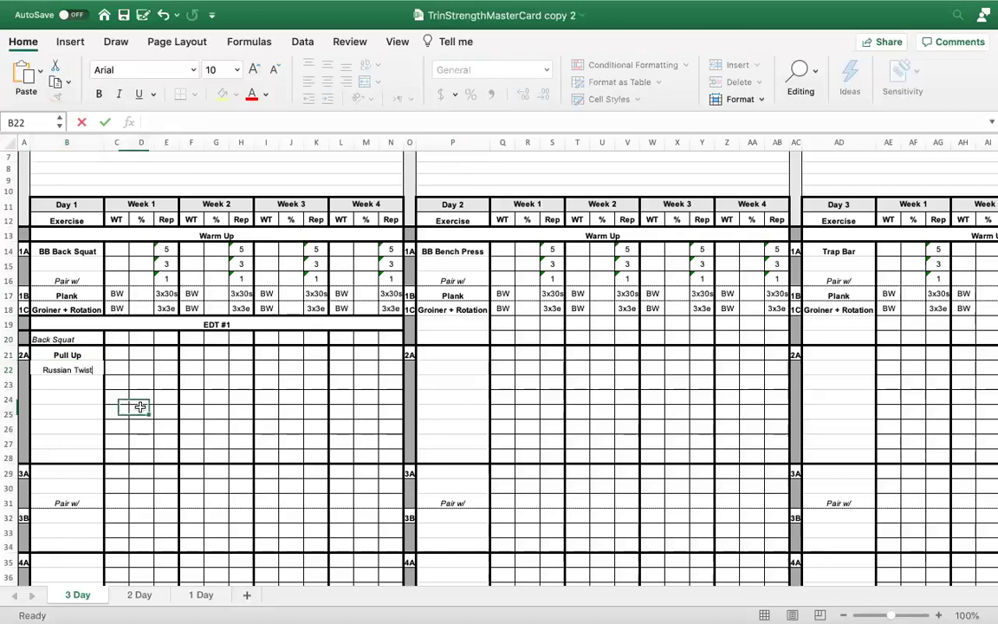
- Format the EDT #1 exercise names in B20:B22 as bold, non-italic, horizontally centred and bottom-aligned
click(74, 339)
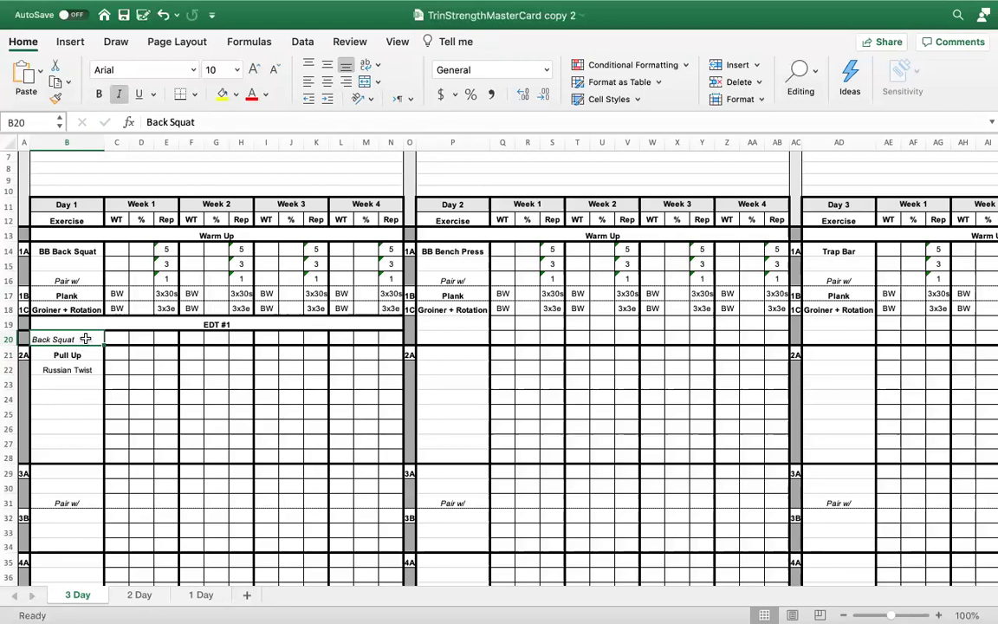
drag(86, 339, 78, 369)
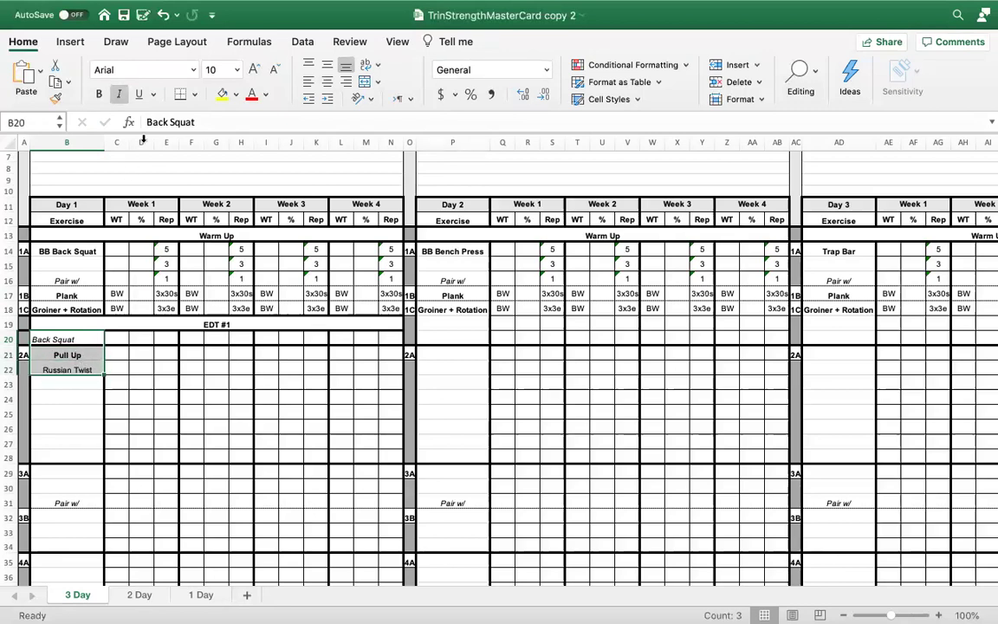
key(super+z)
click(99, 94)
click(324, 80)
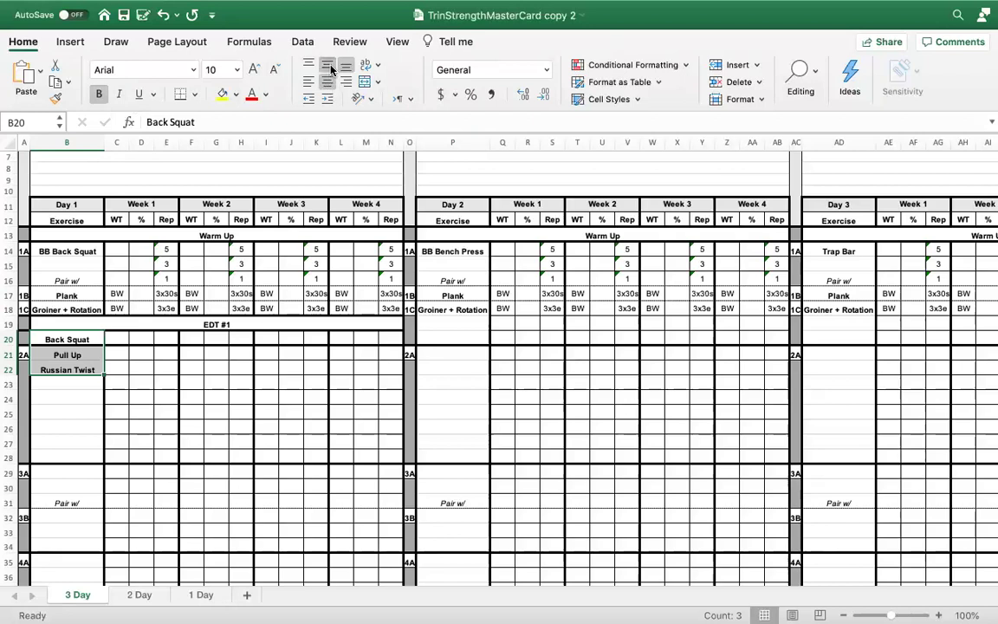
click(329, 69)
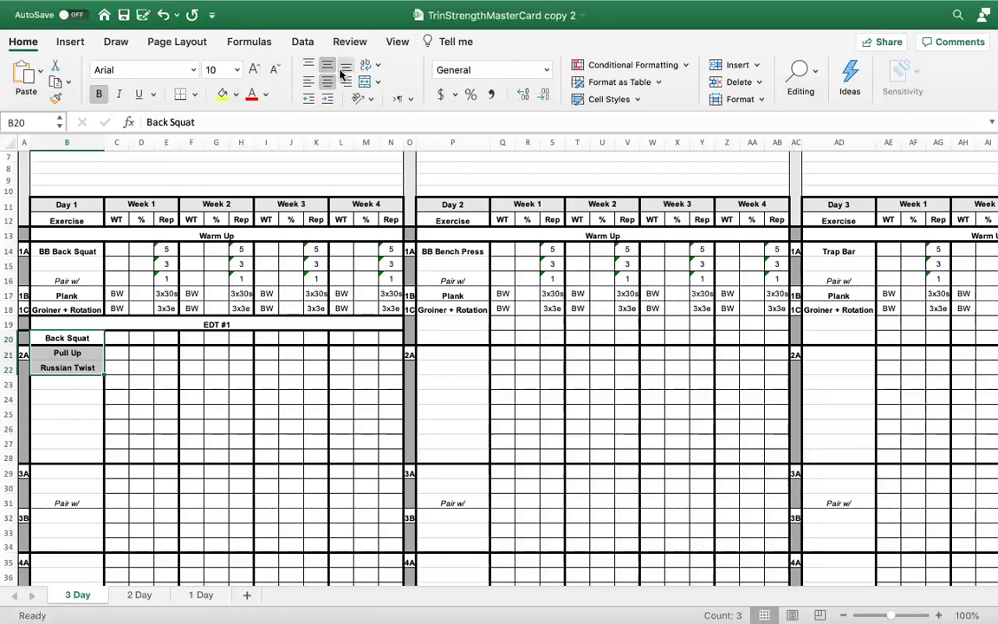
click(345, 68)
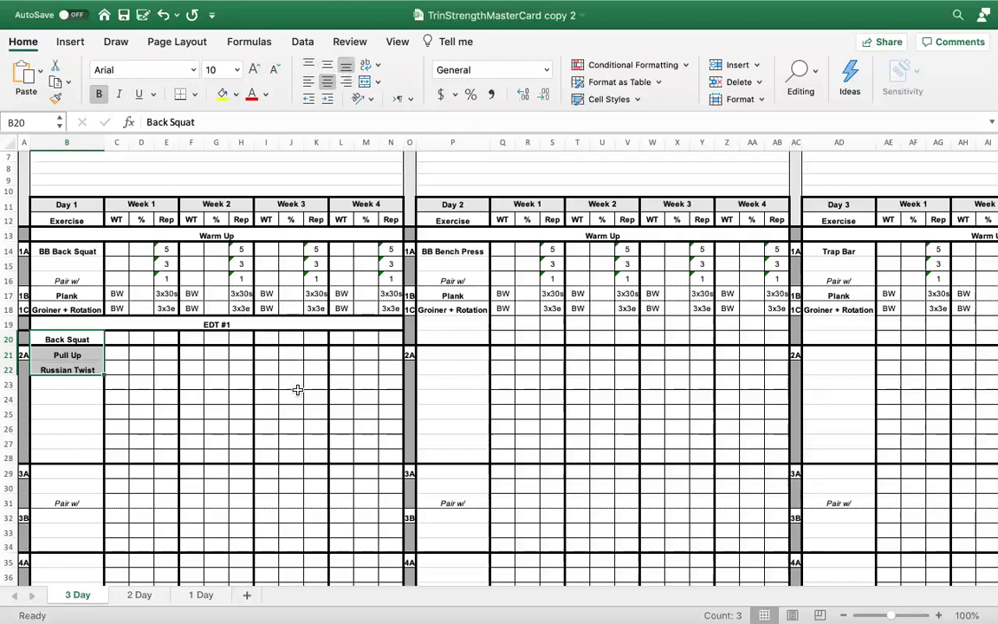
click(297, 392)
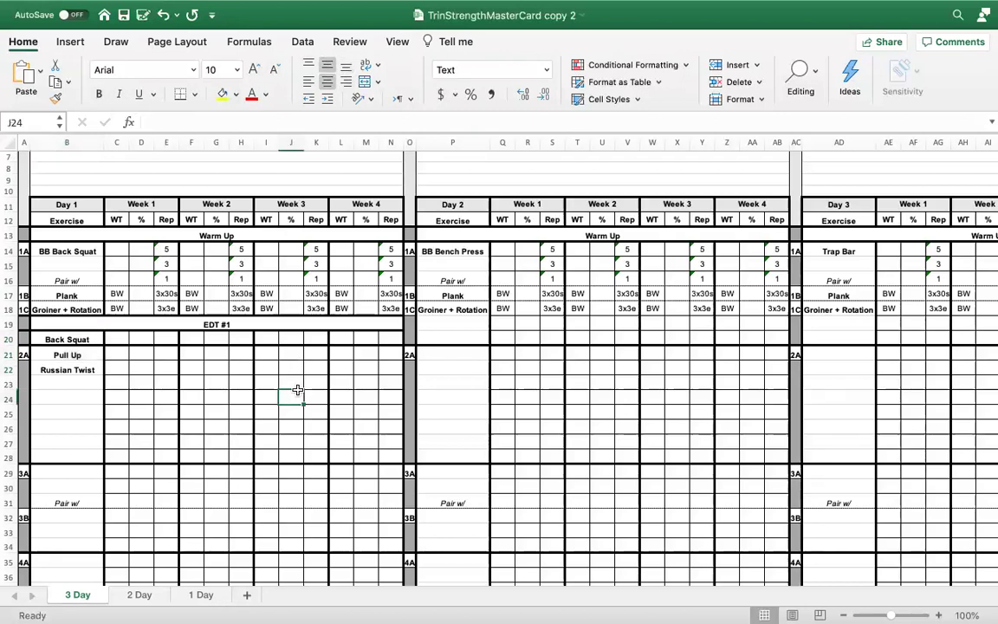
- Apply thin dashed borders to the top and bottom edges of the Pull Up row, B21:N21
click(51, 354)
drag(53, 354, 387, 354)
right_click(387, 354)
click(456, 540)
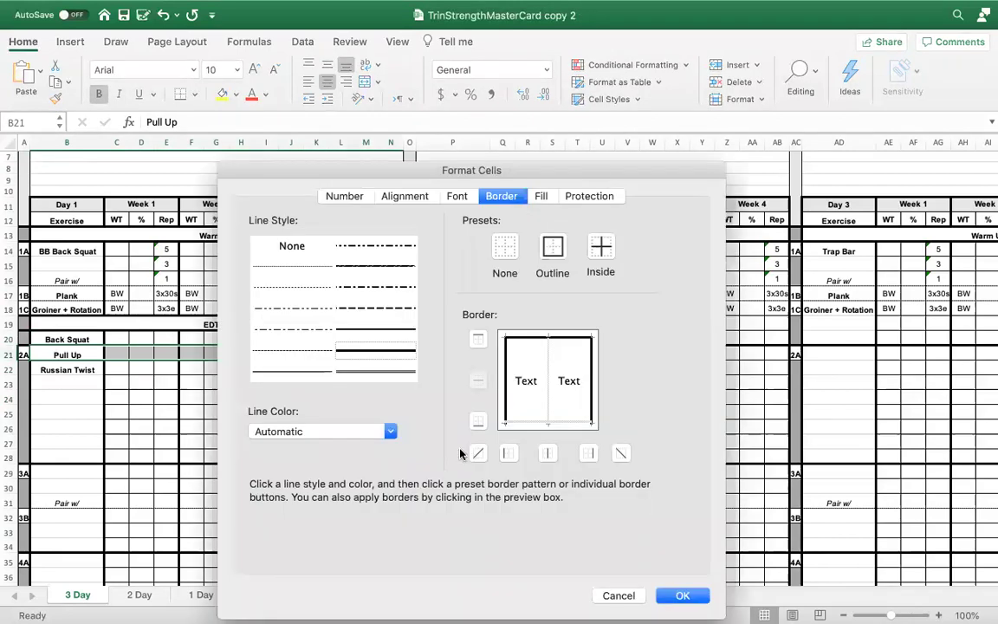
click(304, 351)
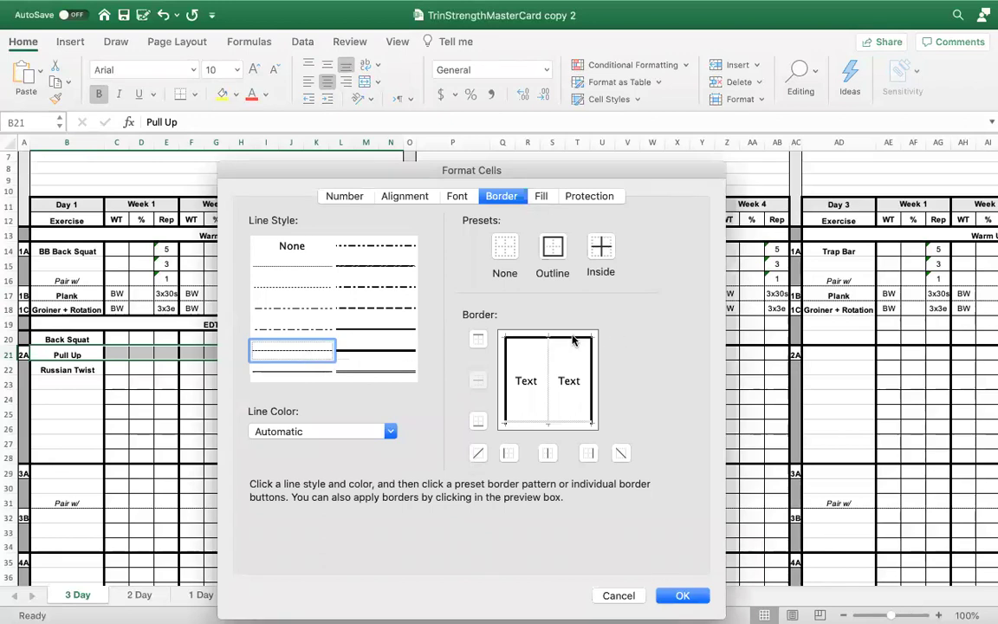
click(578, 426)
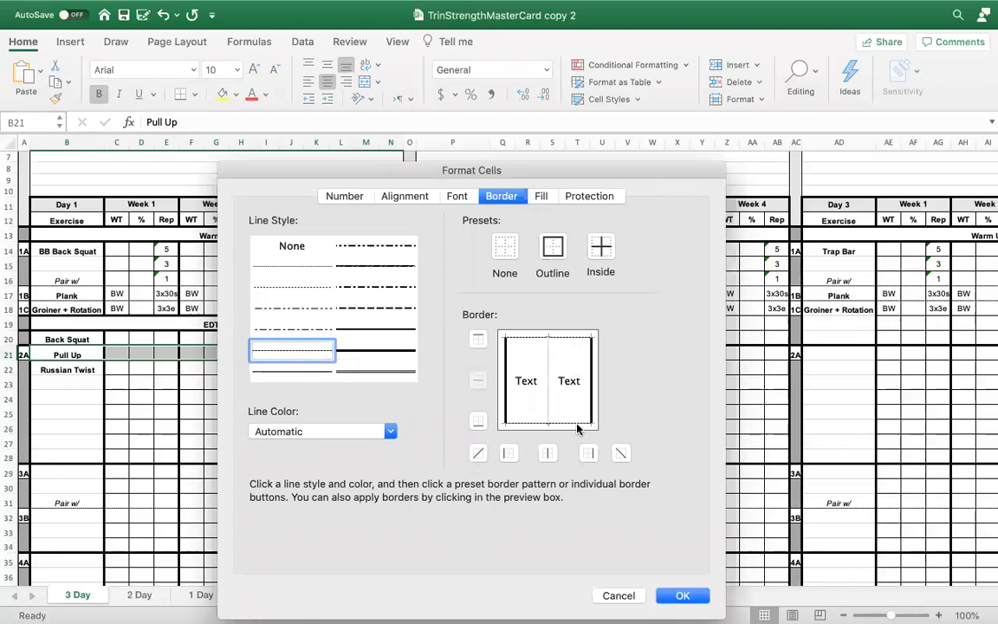
click(685, 596)
click(335, 428)
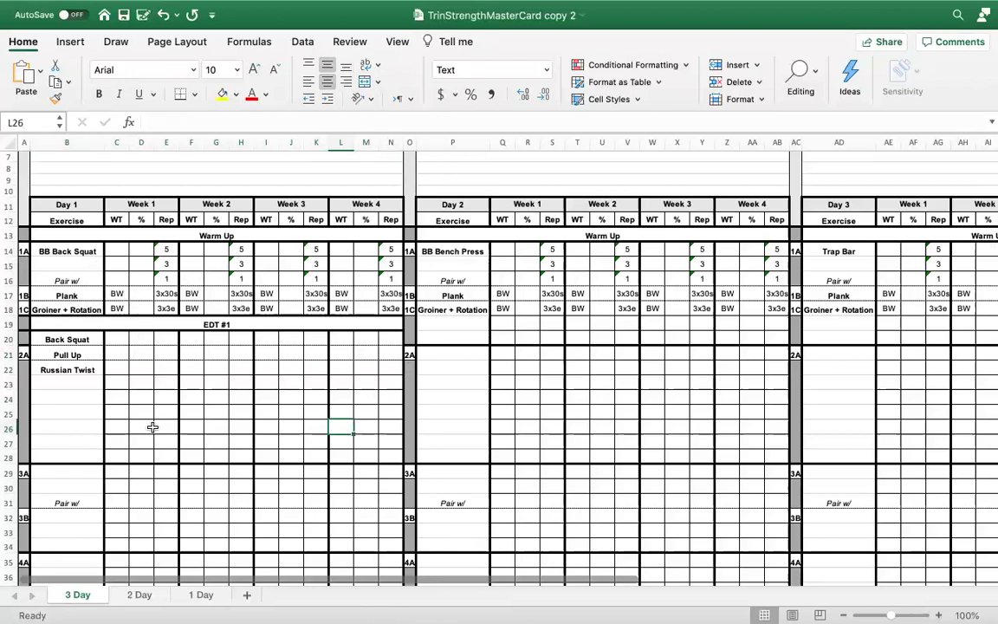
- Copy the 2A label from A21 into A20 and A22 beside Back Squat and Russian Twist
click(23, 354)
key(ctrl+c)
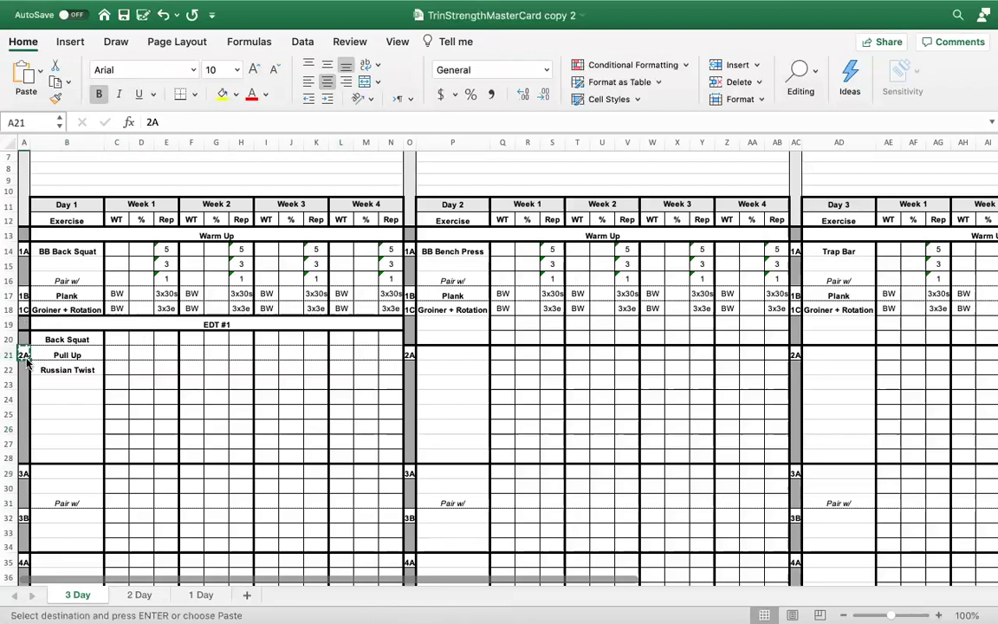
key(Up)
key(ctrl+v)
click(23, 373)
key(super+v)
click(98, 353)
double_click(149, 372)
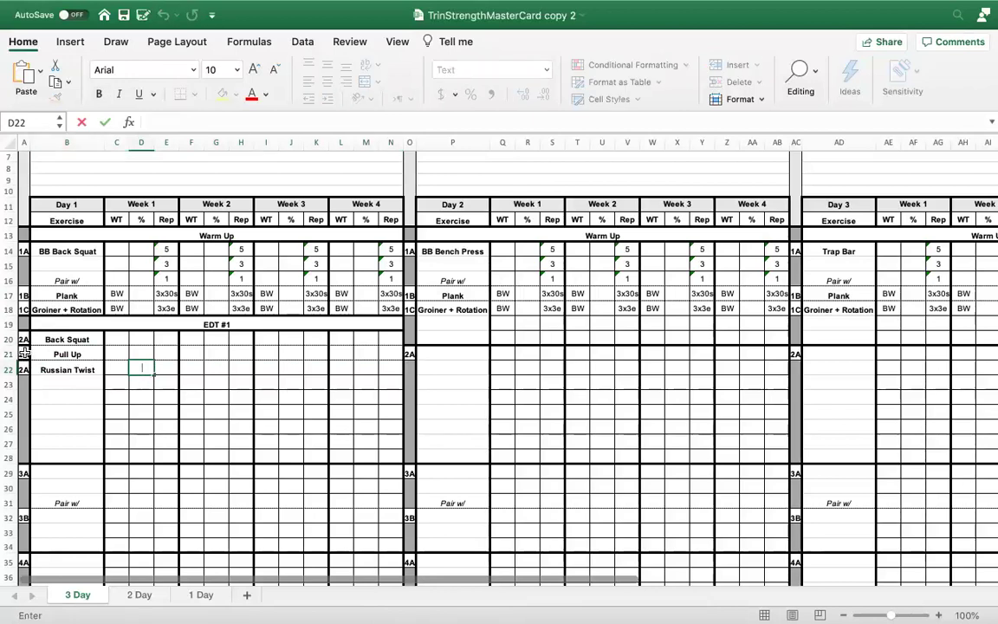
- Change the top and bottom borders of label cell A21 to a thin solid line
click(23, 353)
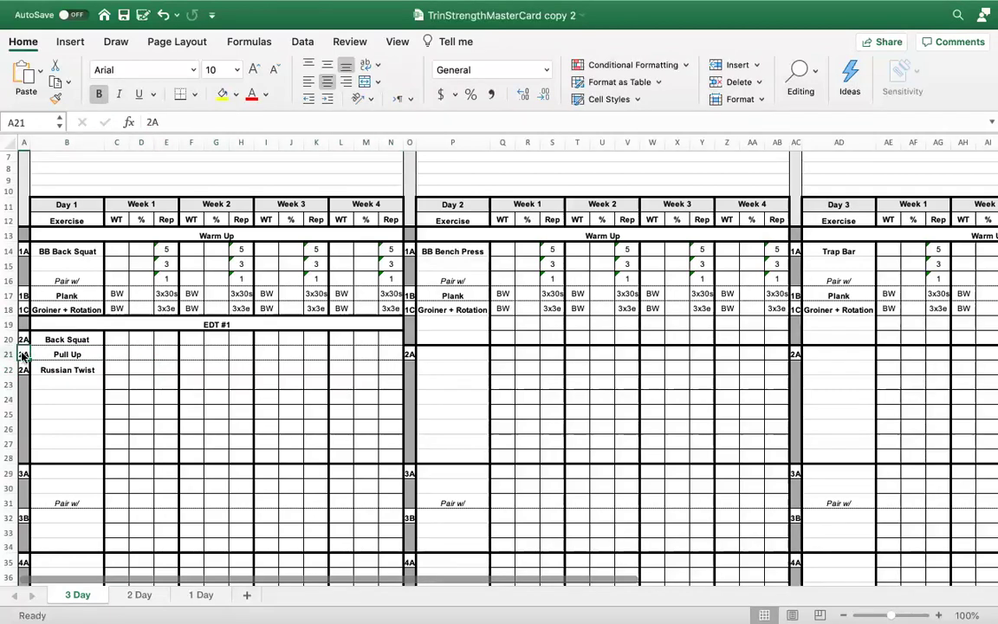
right_click(23, 354)
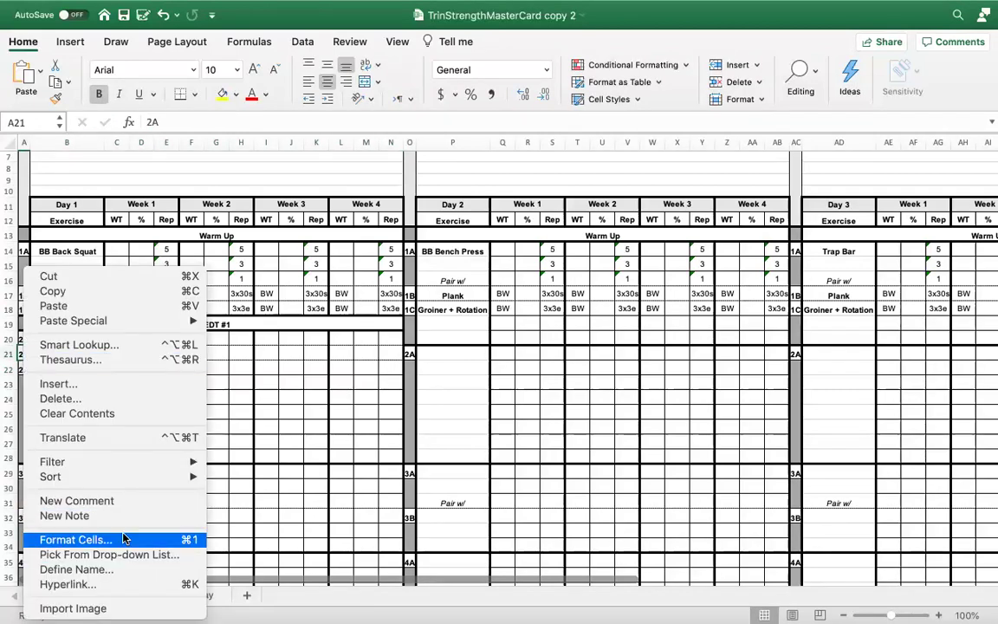
click(76, 539)
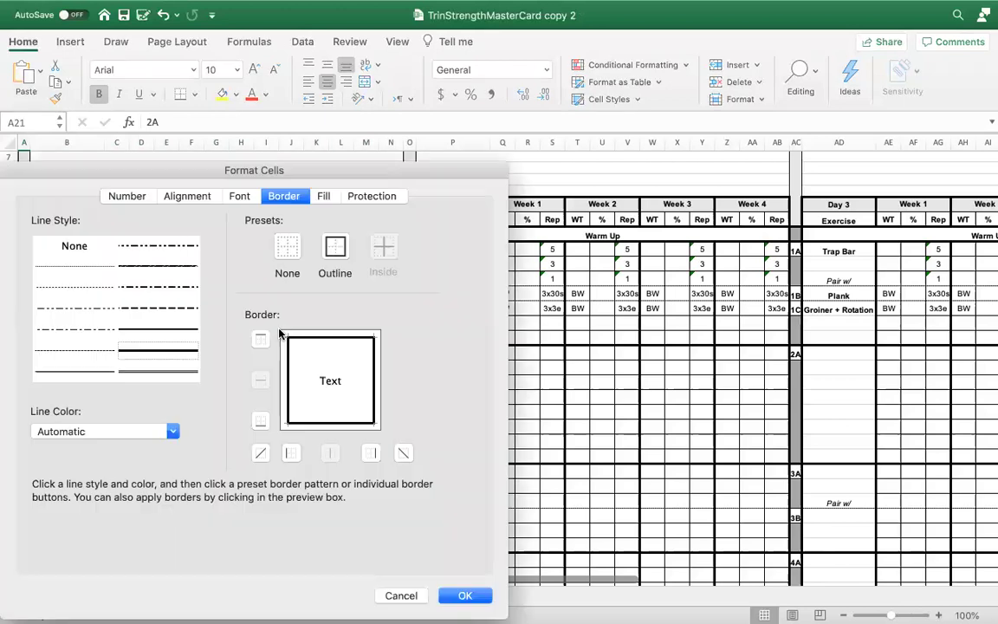
click(95, 371)
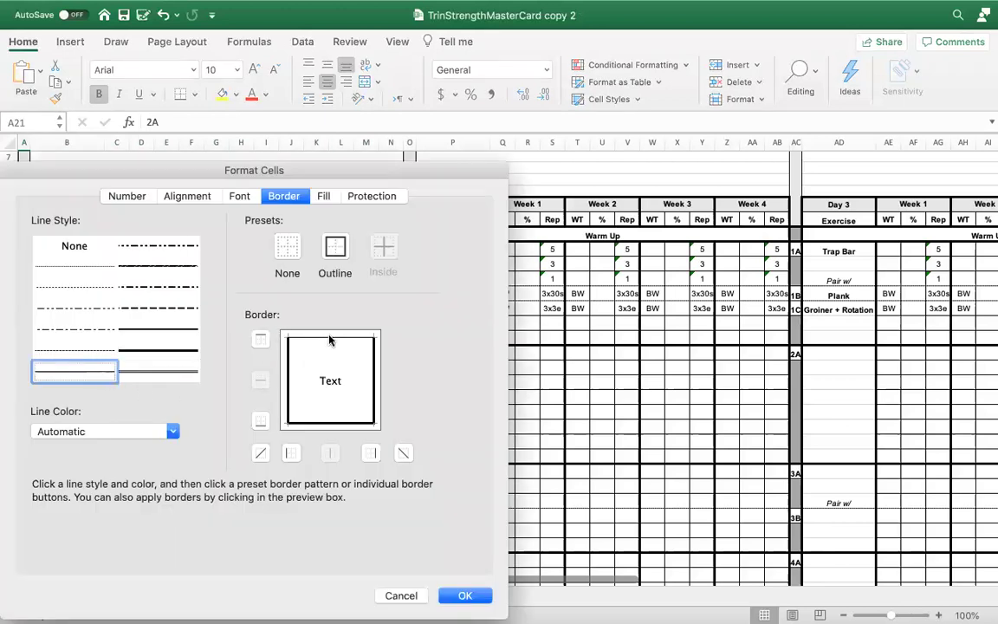
click(352, 421)
click(468, 594)
click(319, 412)
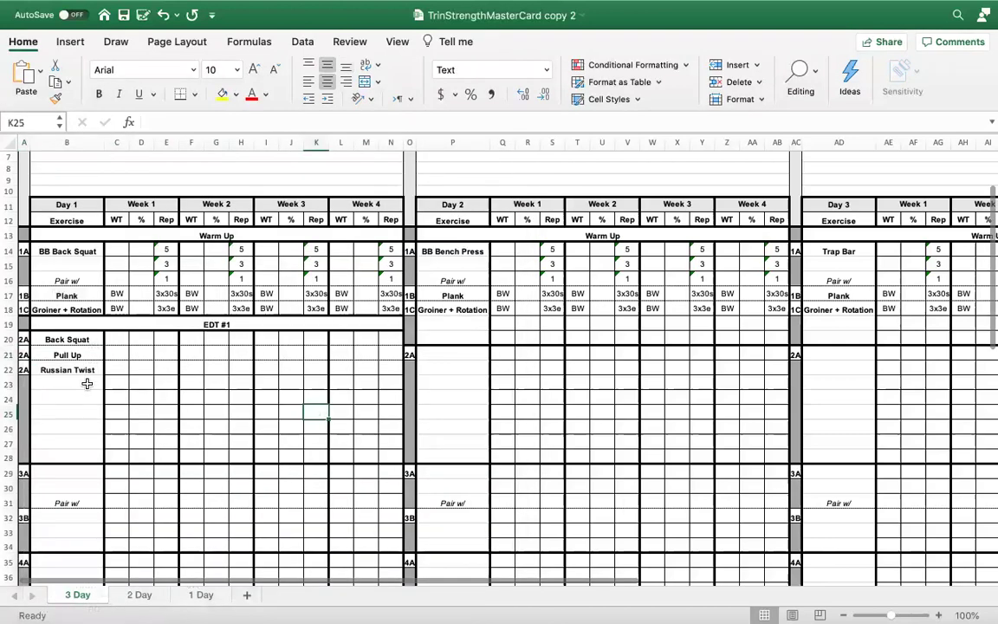
- Relabel Pull Up as 2B in A21 and Russian Twist as 2C in A22
click(24, 339)
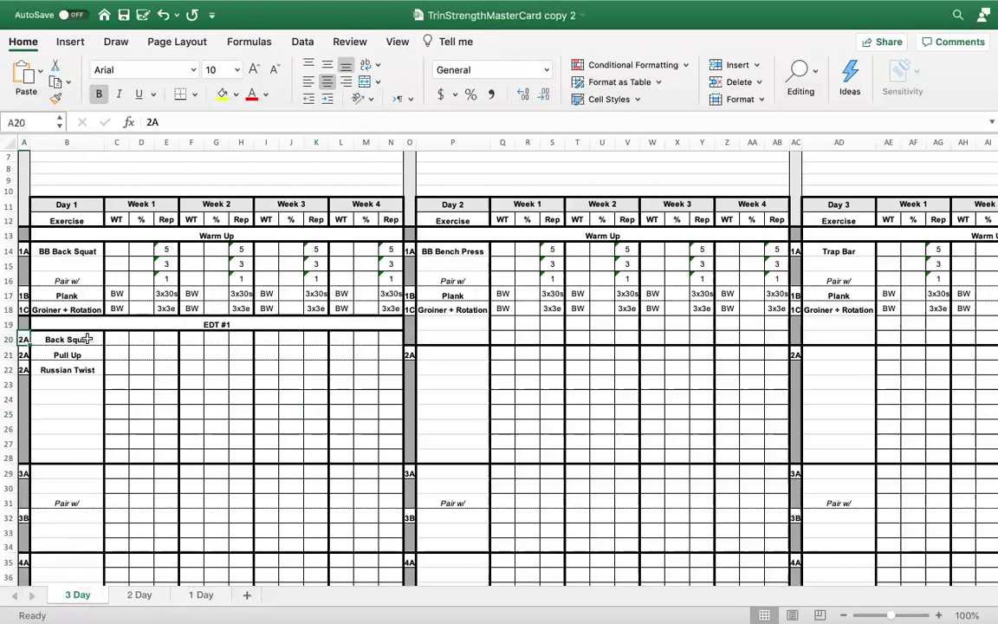
key(Down)
text(2B)
key(Return)
text(2C)
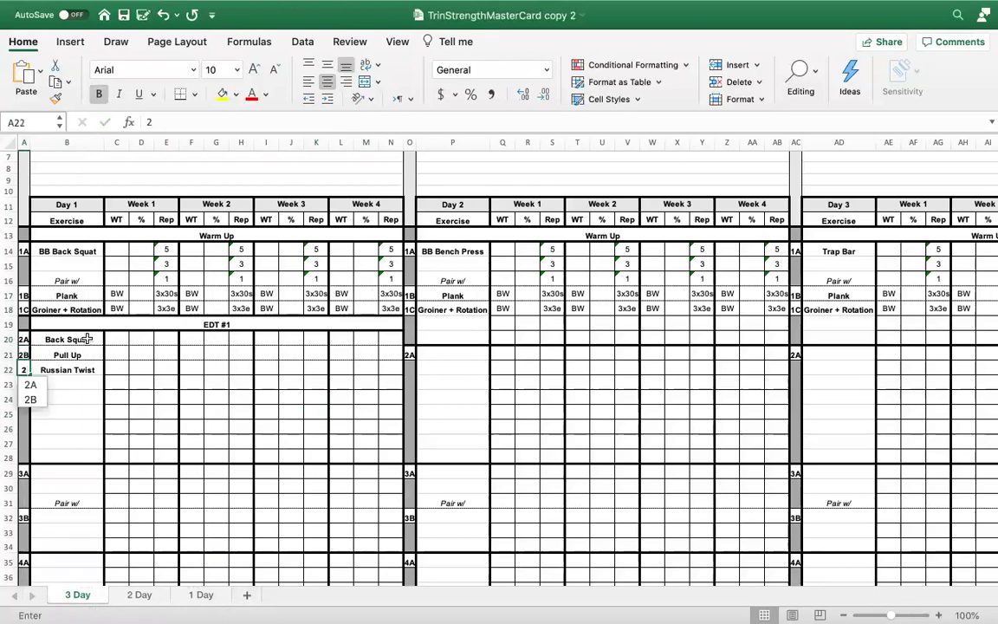
click(193, 397)
- Enter the EDT #1 Week 1 reps as 3 for Back Squat, 3 for Pull Up and 3e for Russian Twist in E20:E22
click(165, 339)
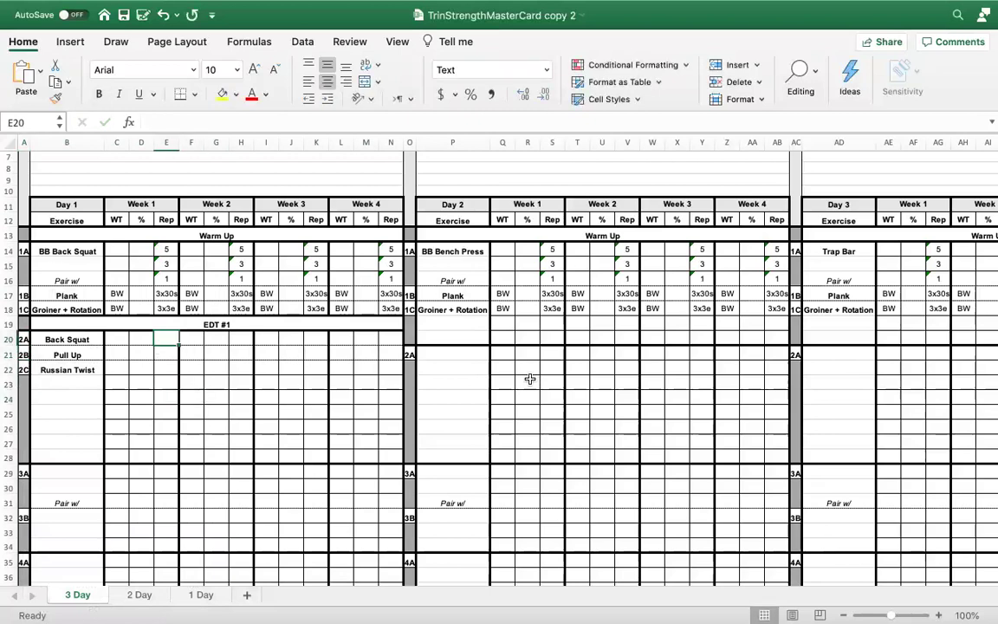
text(3)
key(Return)
text(3)
key(Return)
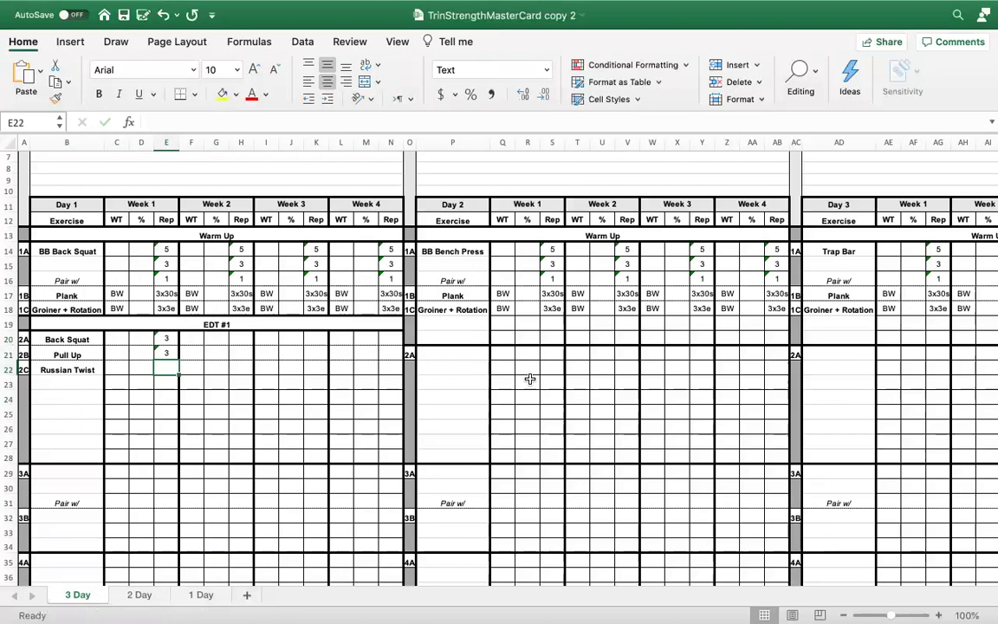
text(3)
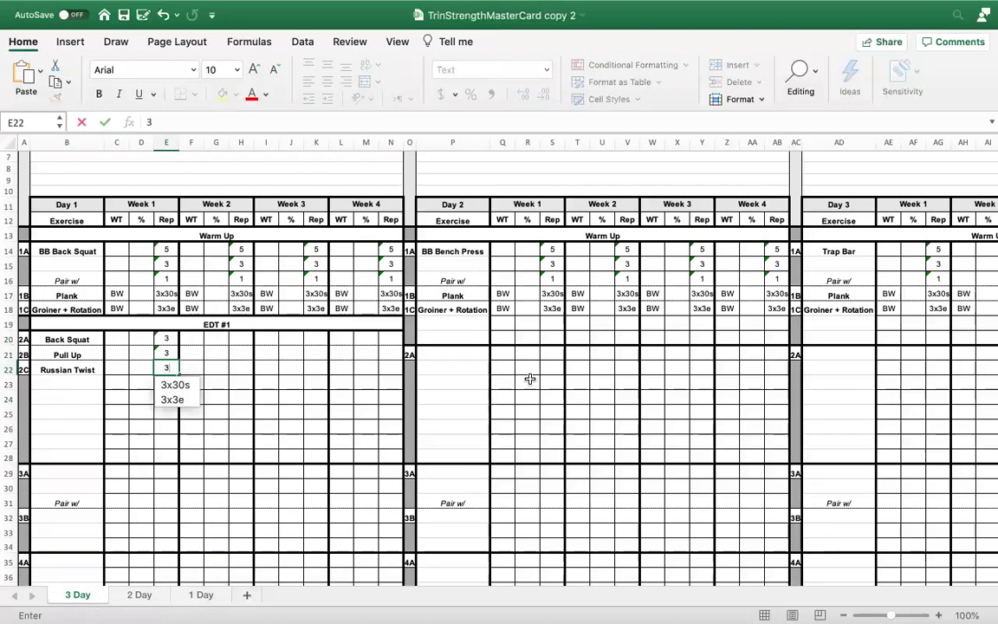
text(e)
key(BackSpace)
text(e)
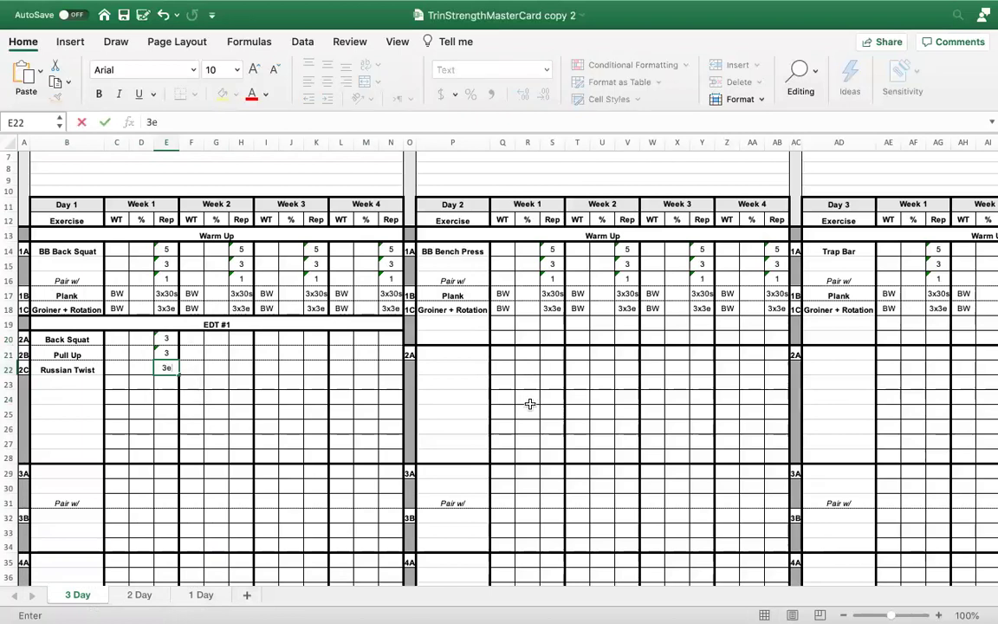
key(Return)
- Enter BW as the Week 1 weight for Pull Up and Russian Twist in C21 and C22
click(112, 349)
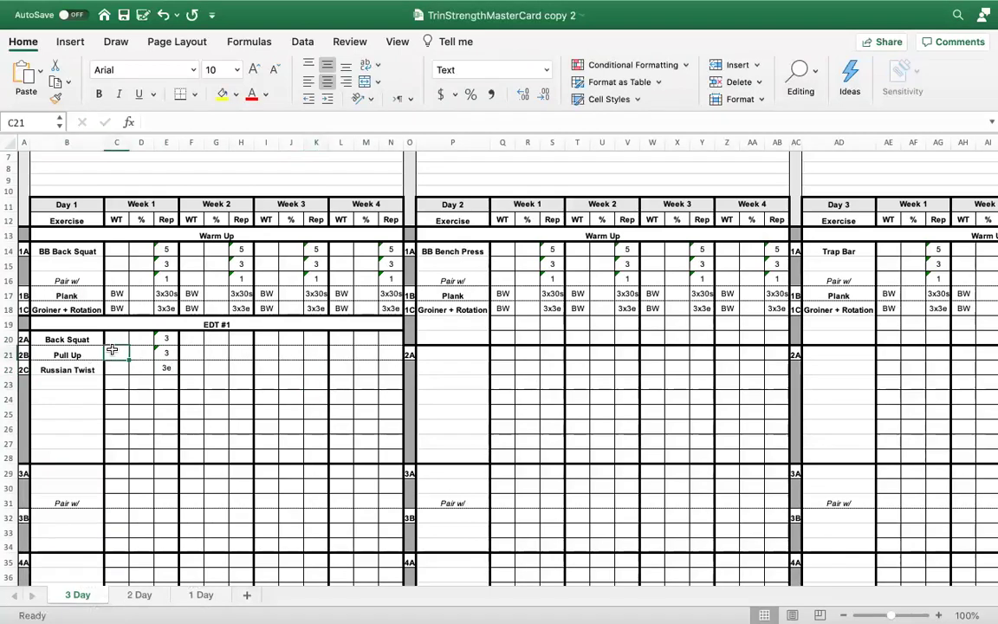
text(BW)
key(Return)
text(BW)
click(206, 428)
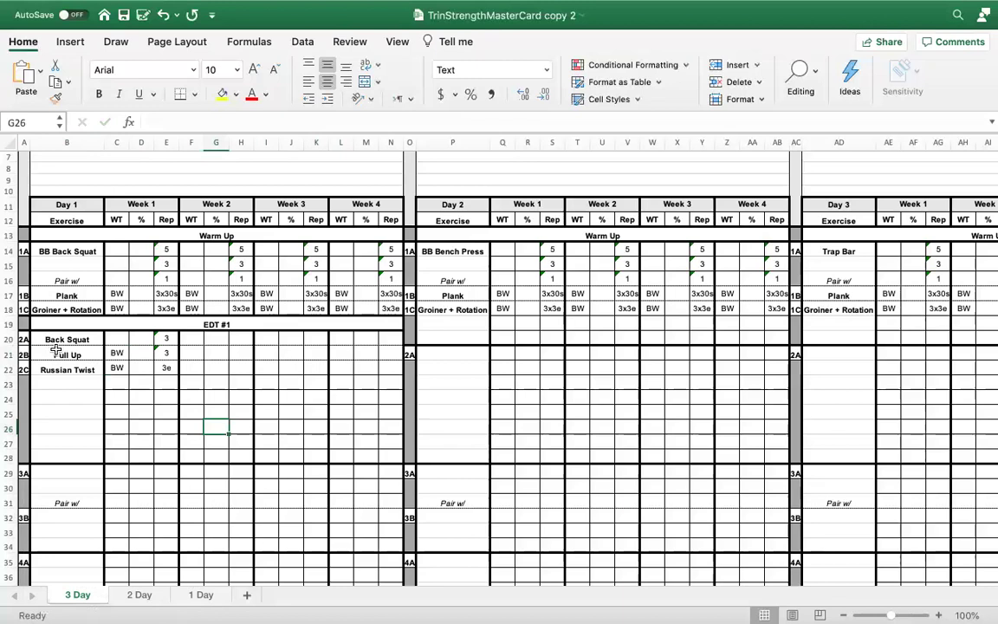
click(24, 323)
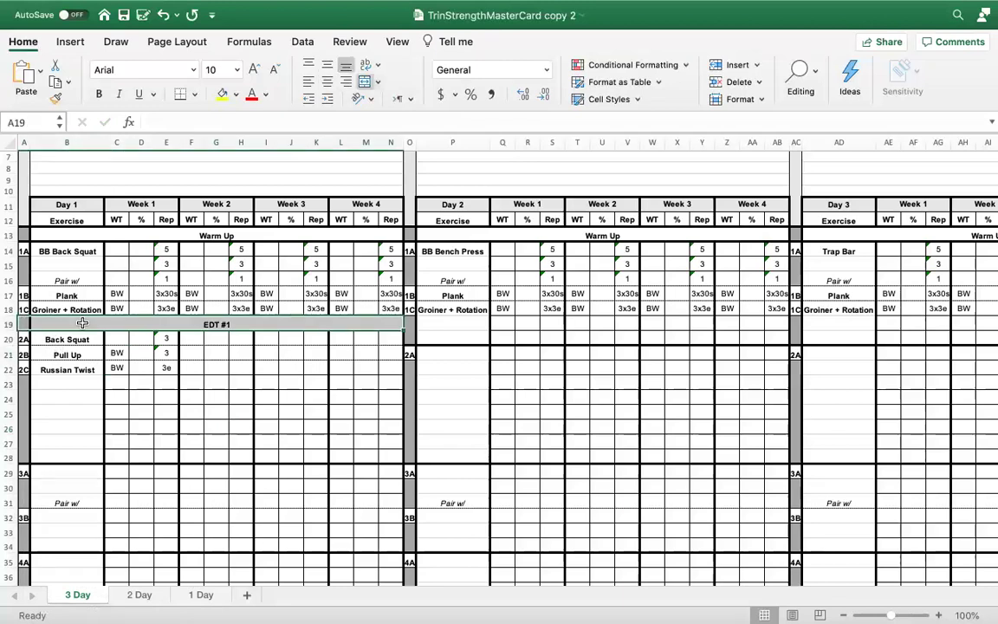
click(236, 386)
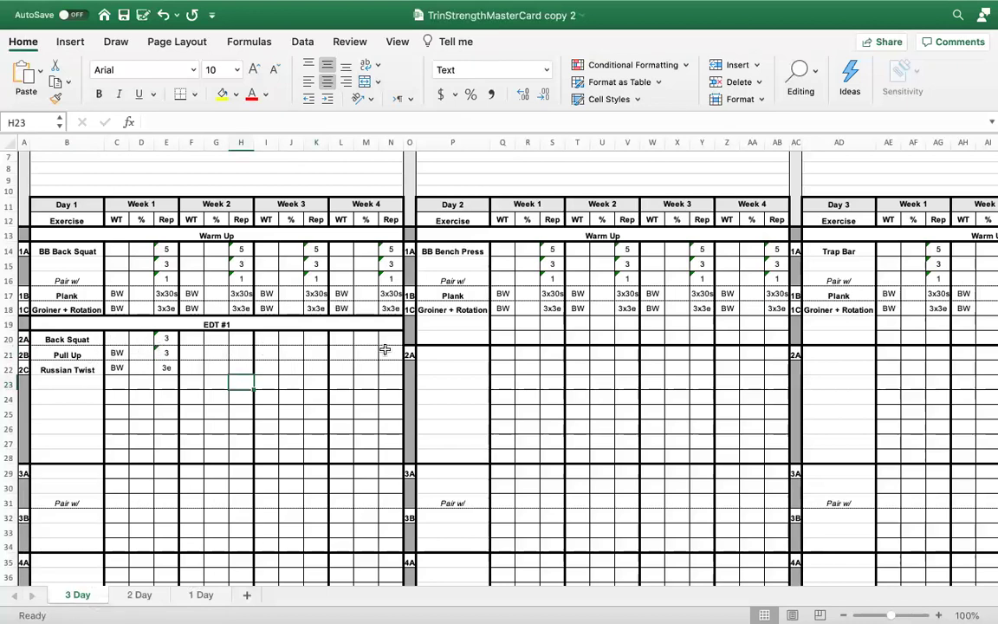
- Copy the Week 1 EDT #1 entries C20:E22 into Weeks 2, 3 and 4, starting at F20, I20 and L20
drag(121, 340, 174, 371)
key(super+c)
click(191, 338)
super+click(264, 339)
super+click(348, 337)
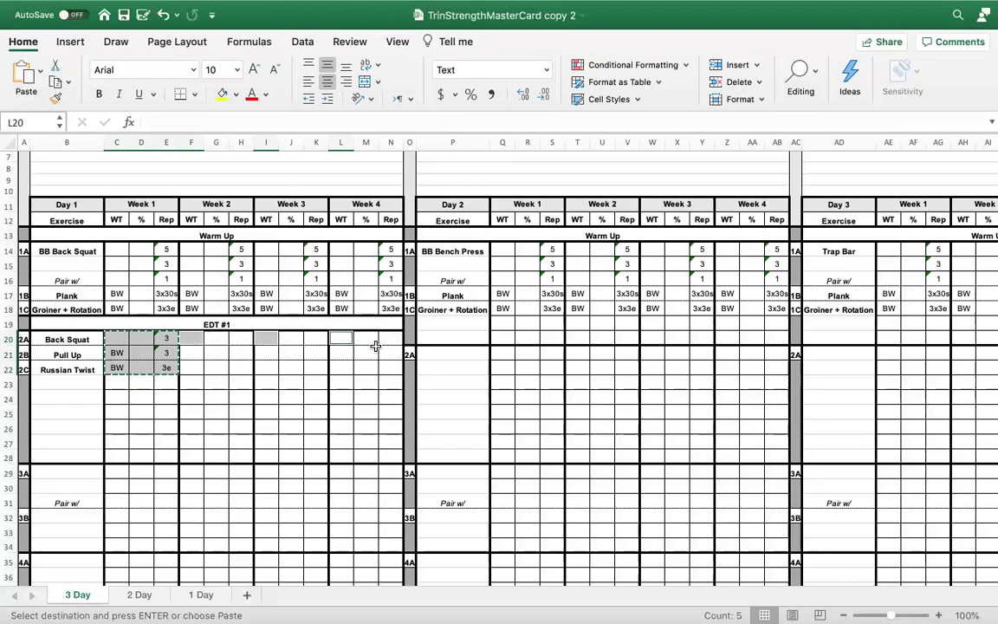
key(super+v)
double_click(191, 412)
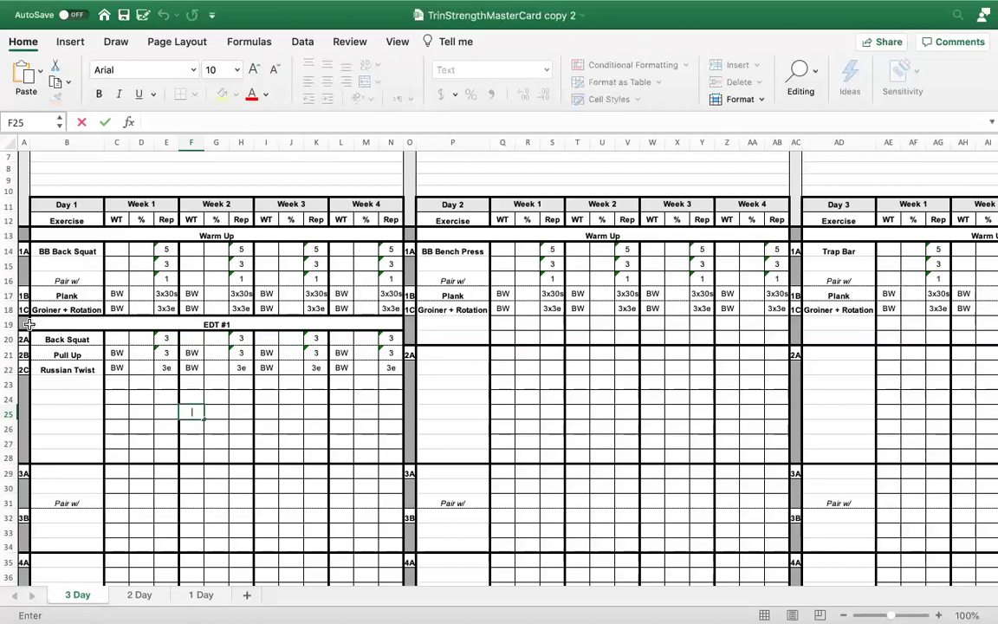
- Duplicate the whole EDT #1 block, A19:N22, directly below itself starting at A23
drag(23, 323, 287, 361)
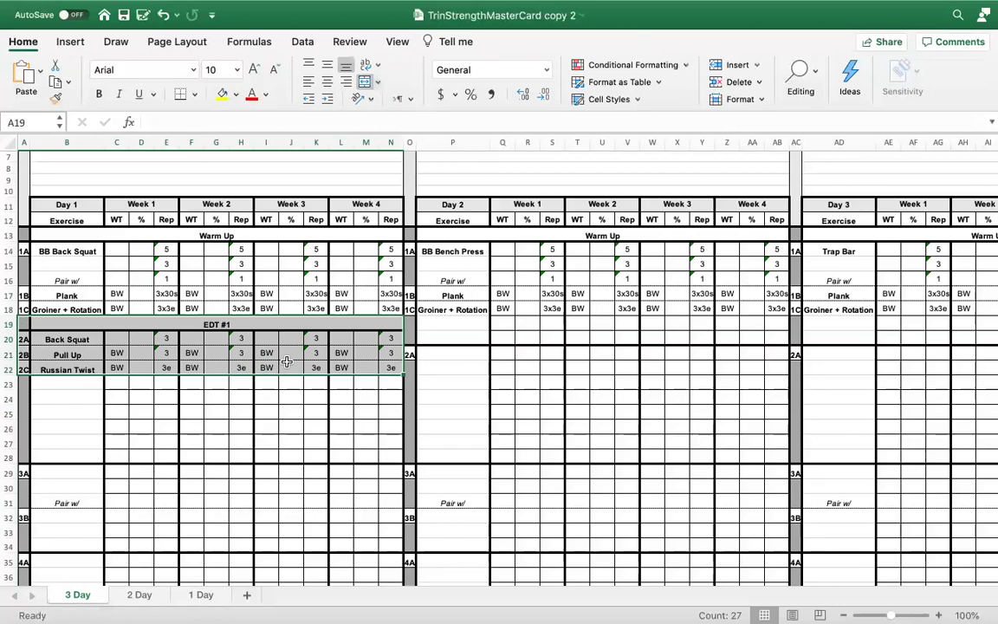
key(ctrl+c)
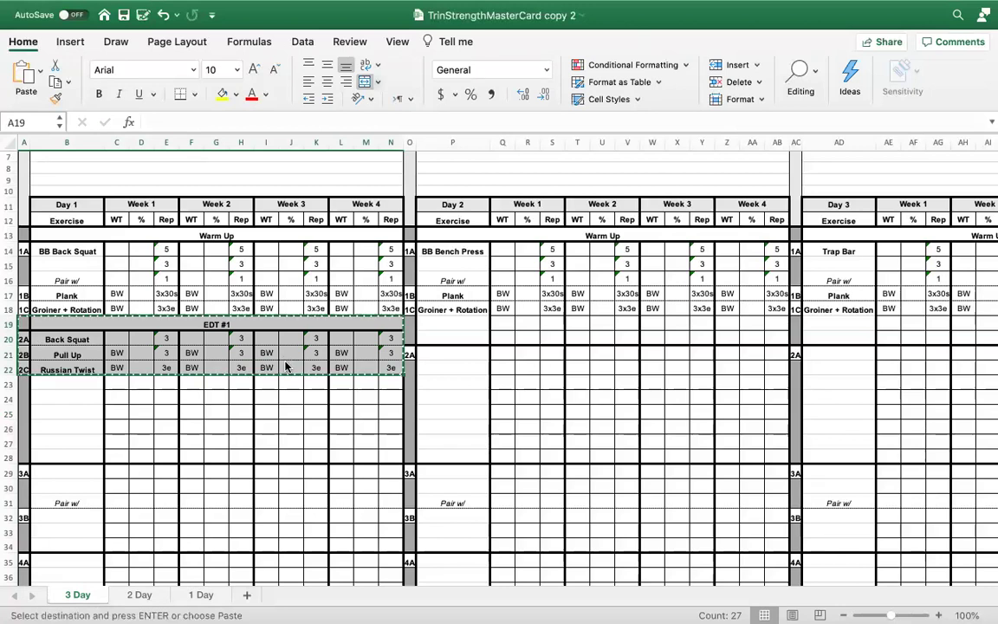
click(24, 383)
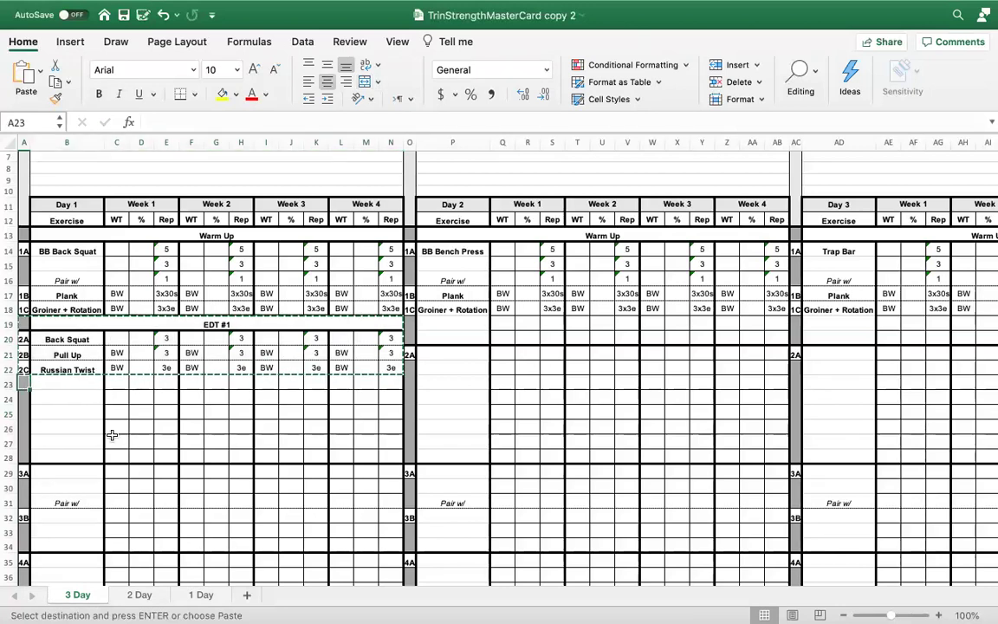
key(super+v)
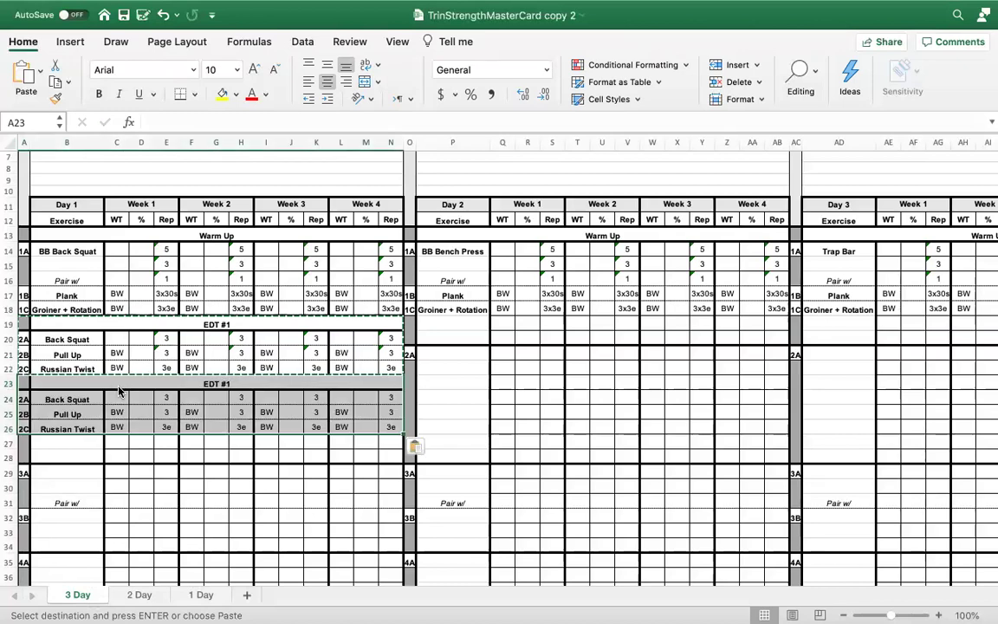
click(224, 454)
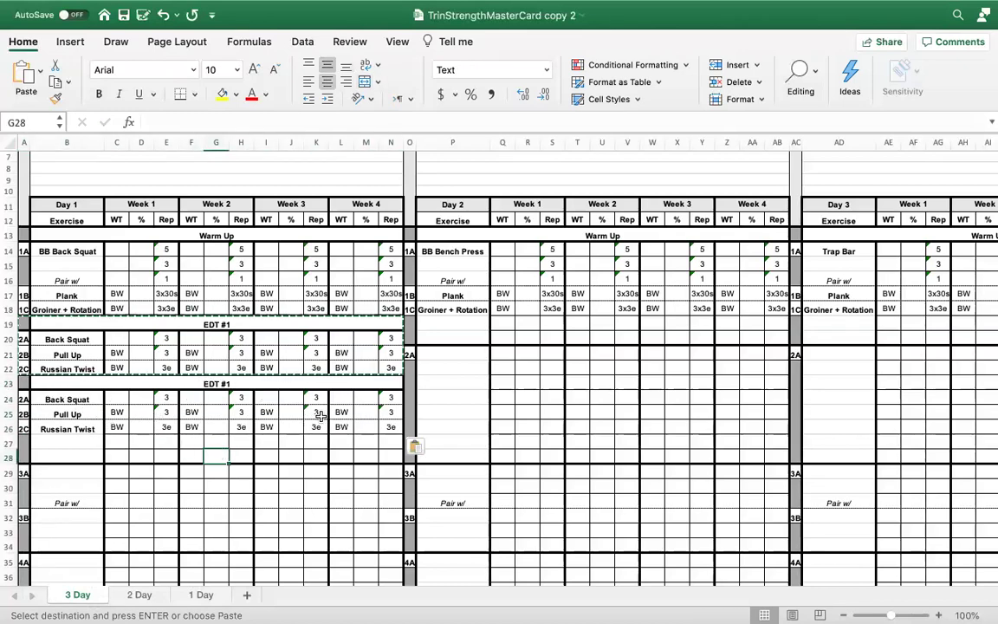
- Rename the header of the duplicated block in row 23 to EDT #2
click(40, 380)
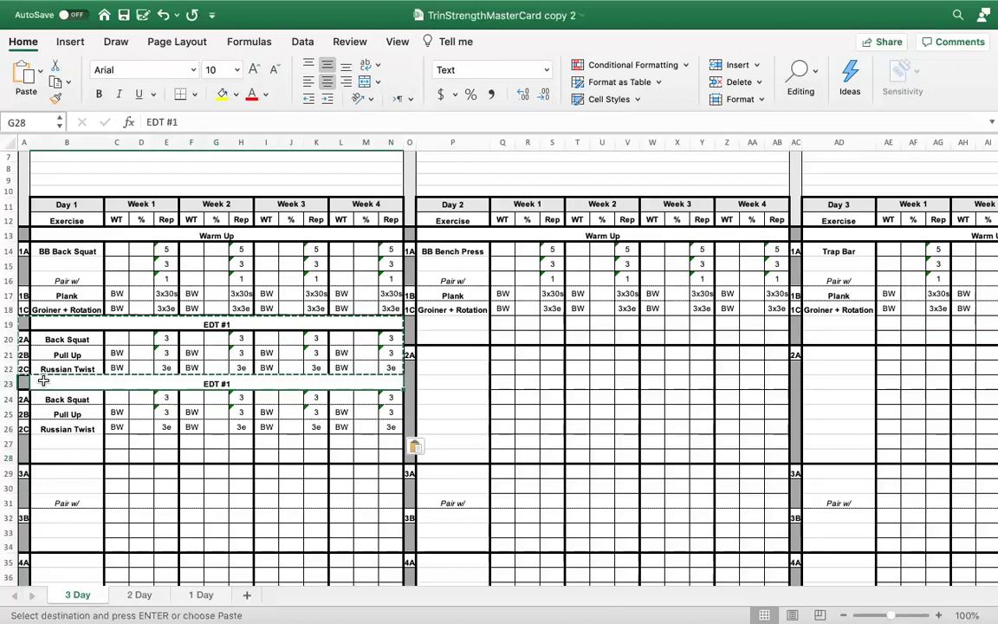
double_click(285, 382)
key(BackSpace)
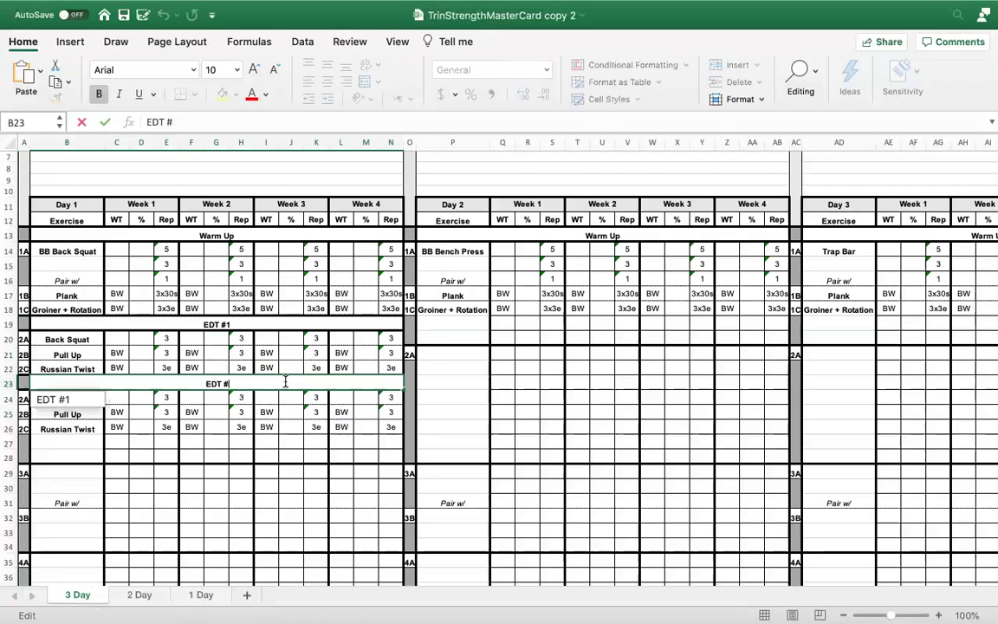
click(319, 425)
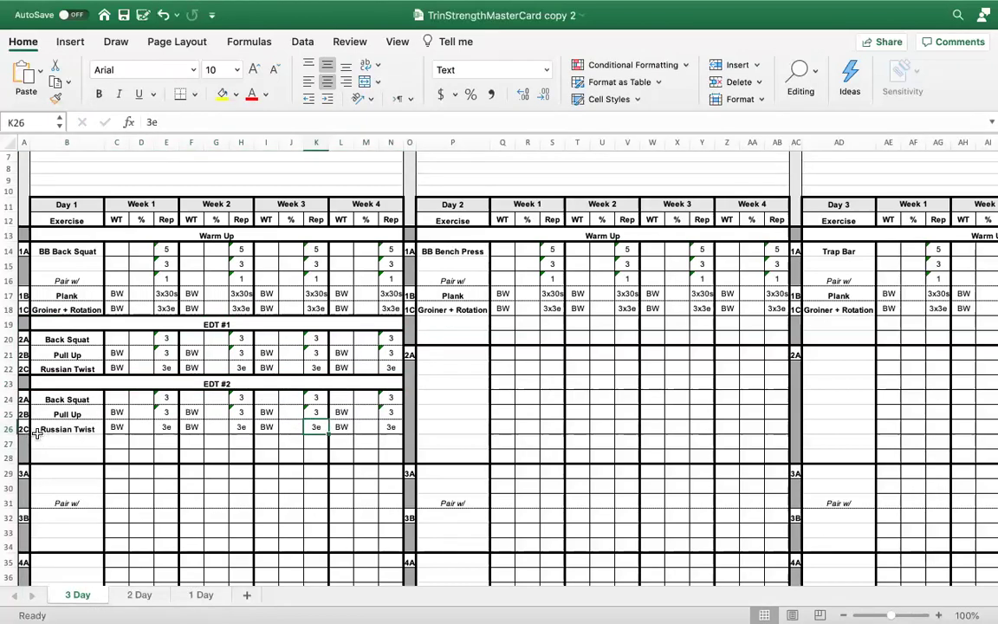
click(89, 399)
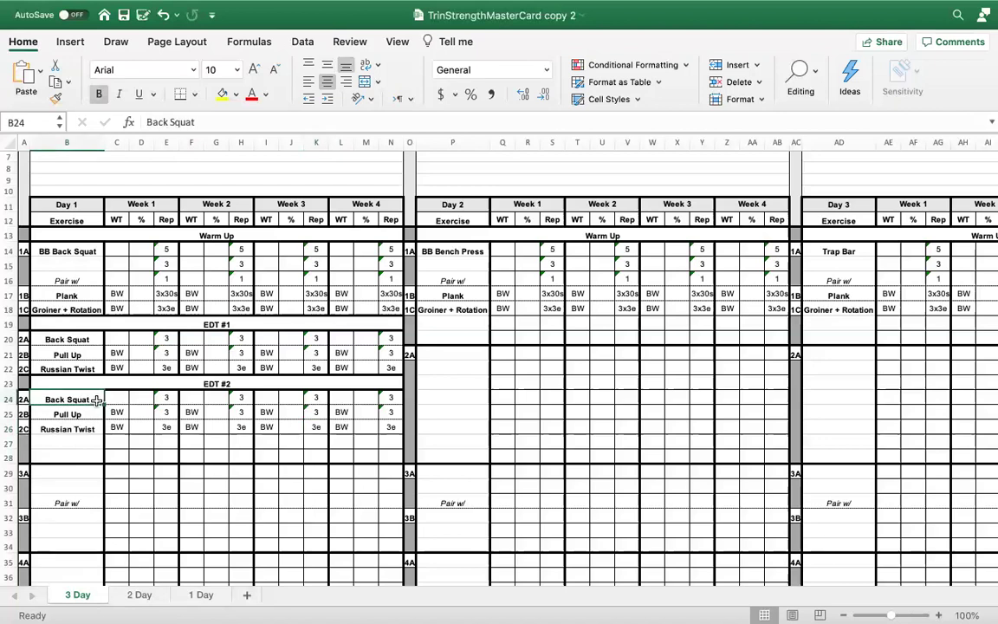
- Duplicate the EDT #2 block, A23:N26, directly below itself starting at A27
scroll(54, 390, down, 6)
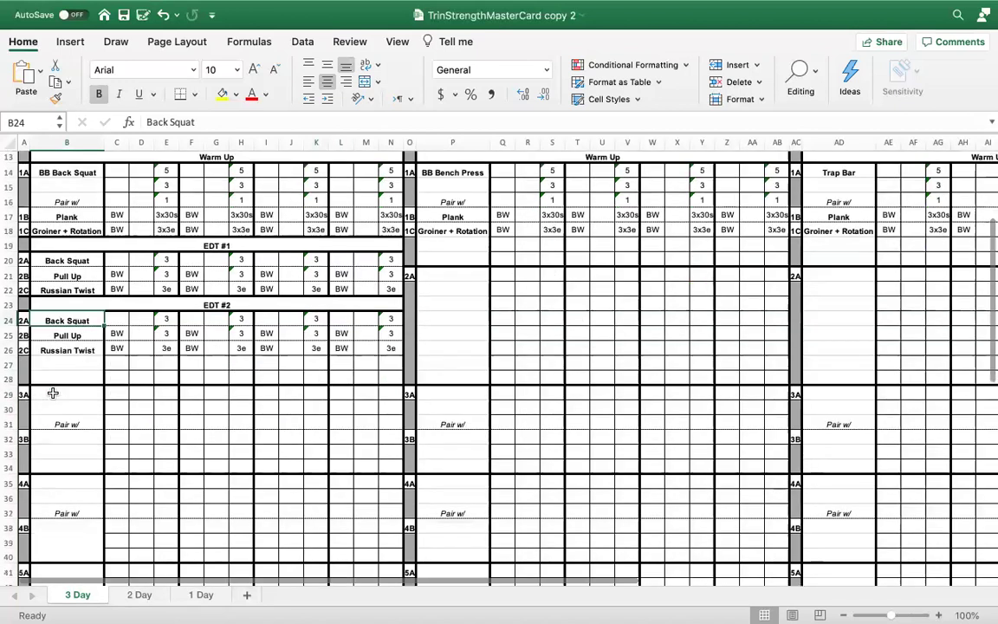
scroll(53, 394, up, 2)
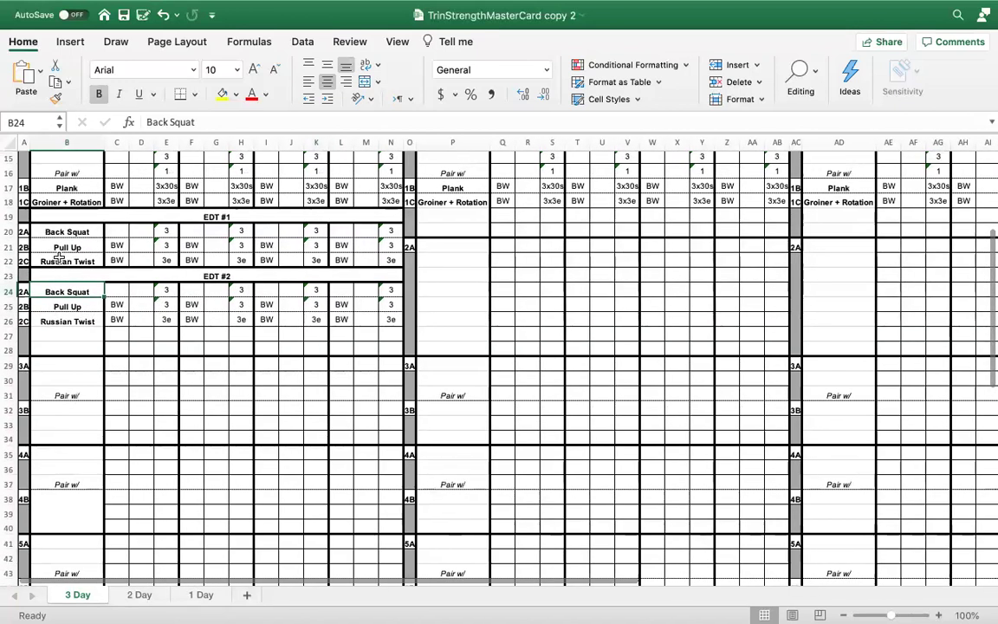
drag(23, 277, 359, 326)
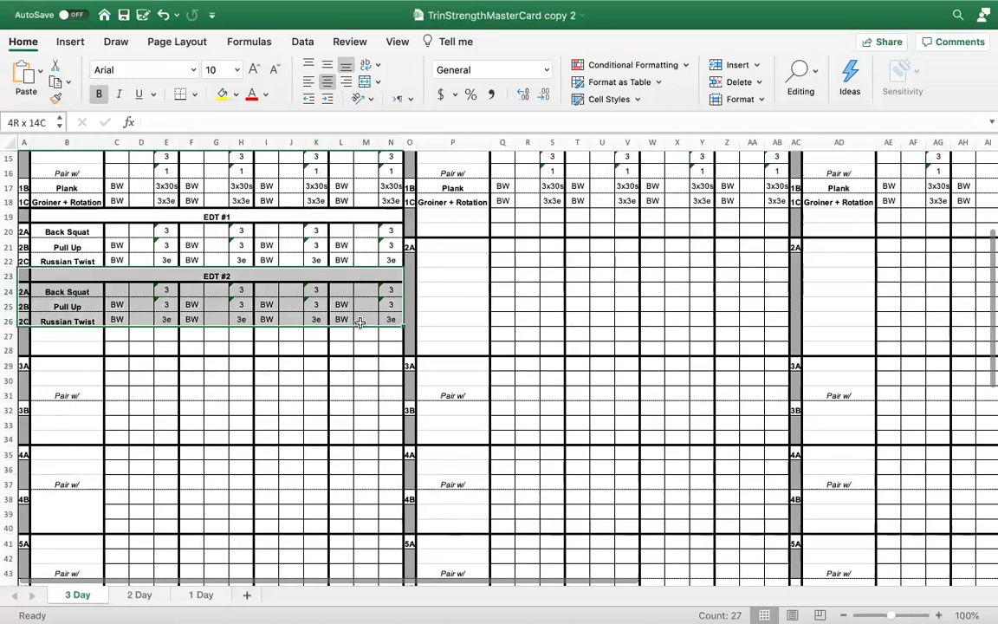
key(ctrl+c)
click(26, 337)
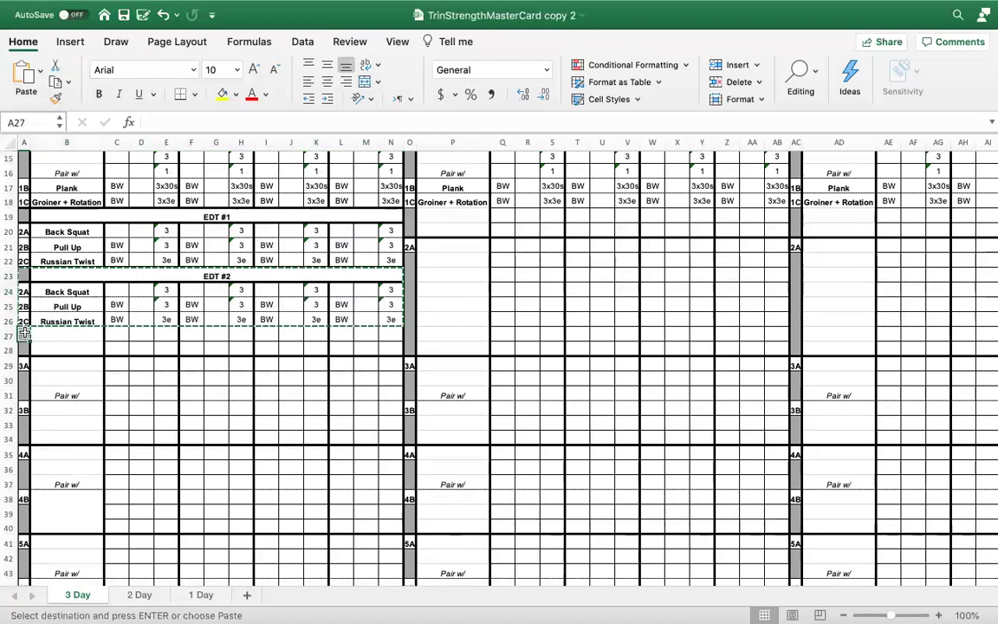
key(ctrl+v)
click(242, 440)
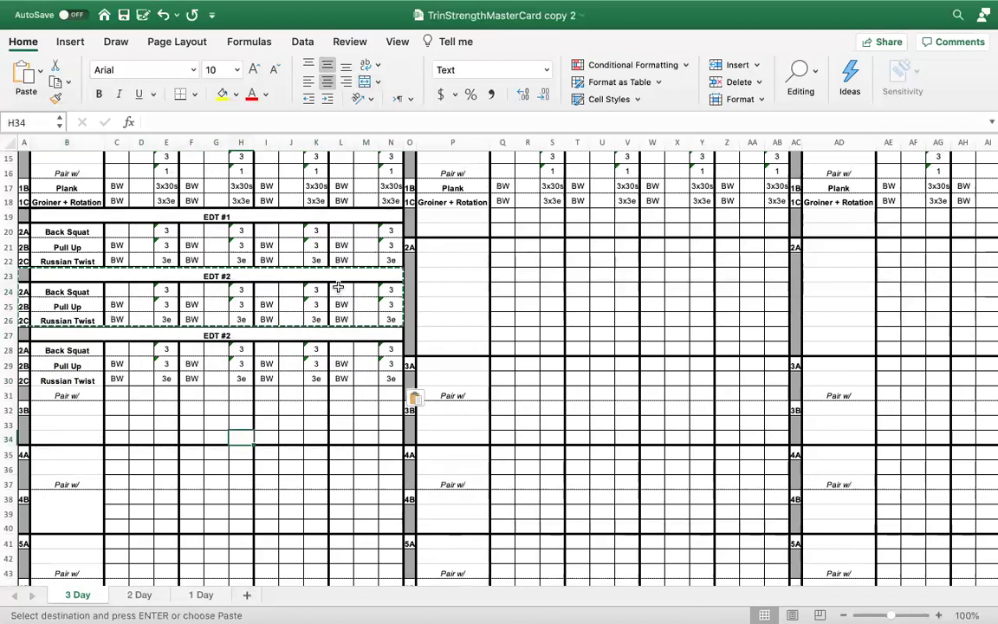
- Rename the header of the third block in row 27 to EDT #3
double_click(244, 332)
key(BackSpace)
text(3)
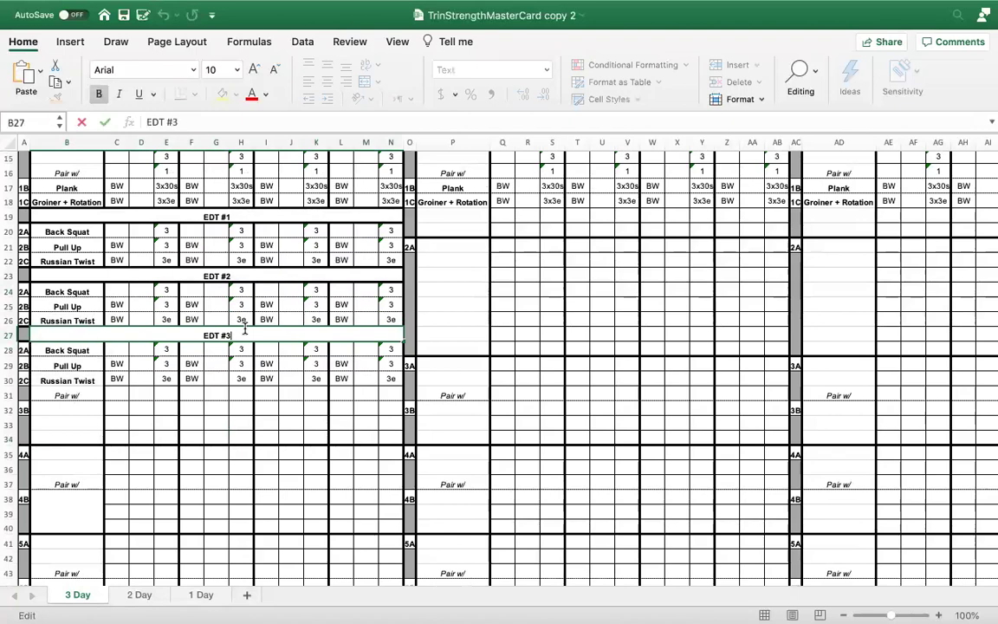
click(295, 454)
- Add a thick solid top border to A31:N31 to close off the EDT #3 block
scroll(296, 454, down, 5)
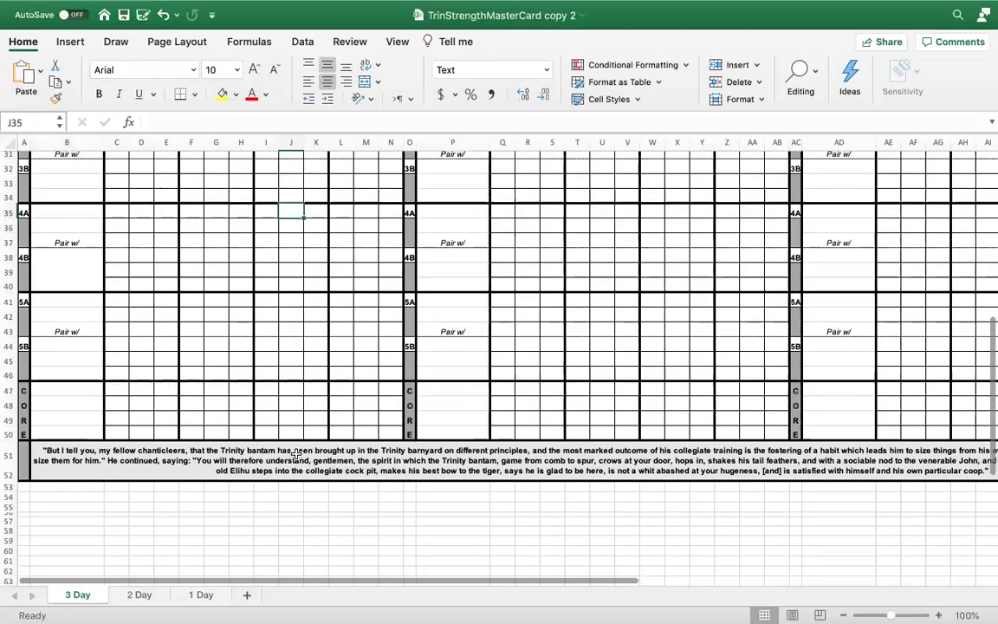
scroll(211, 495, up, 5)
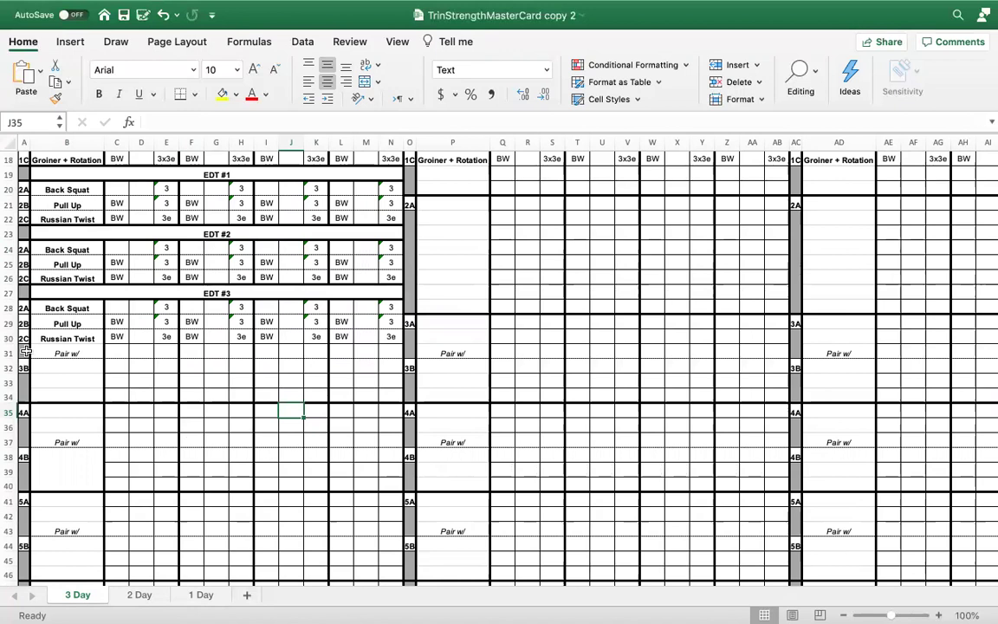
drag(23, 349, 384, 353)
right_click(386, 351)
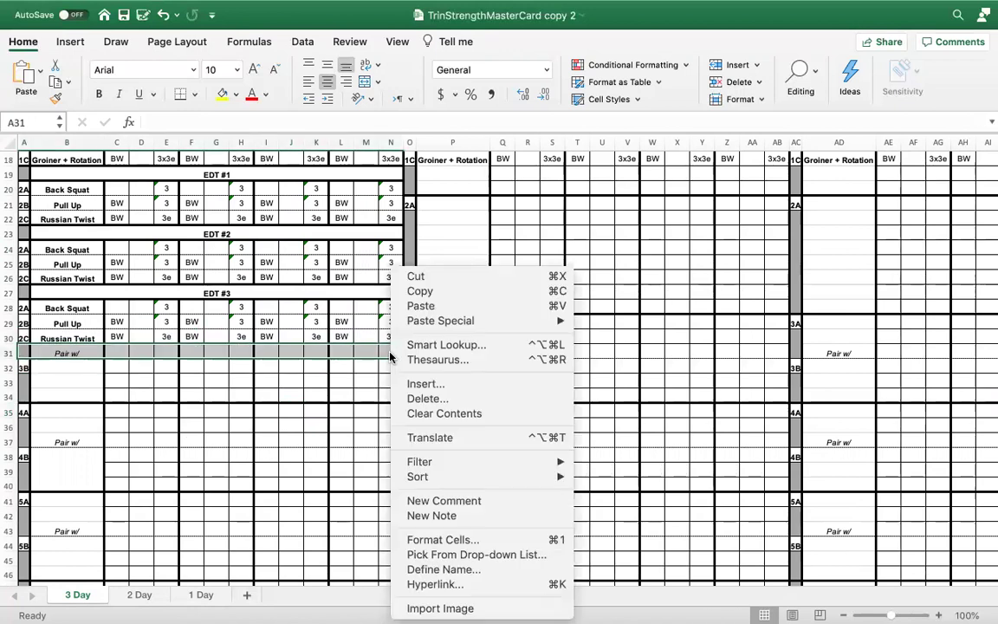
click(466, 538)
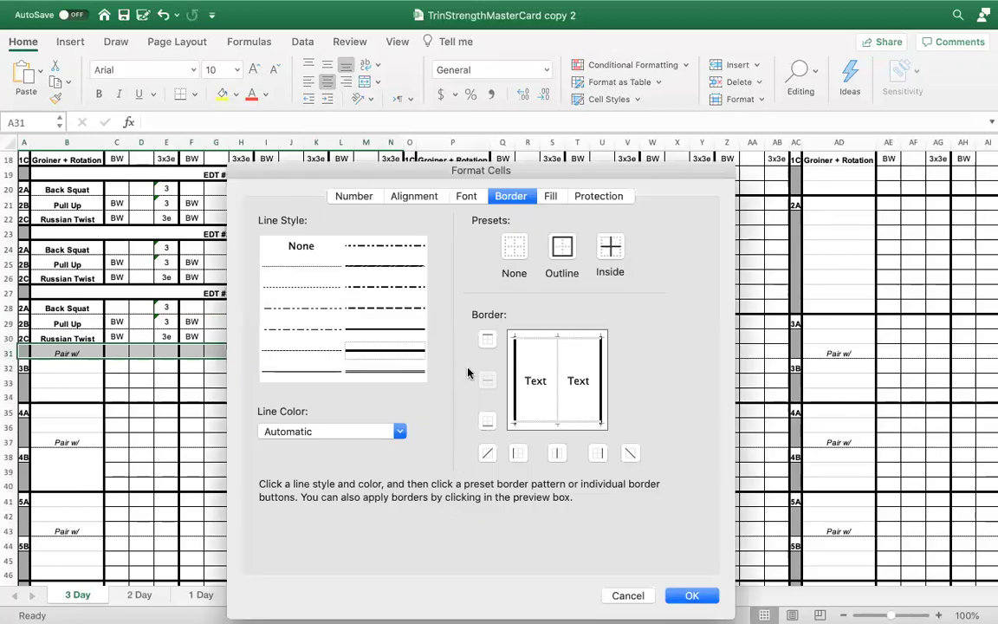
click(577, 339)
click(691, 596)
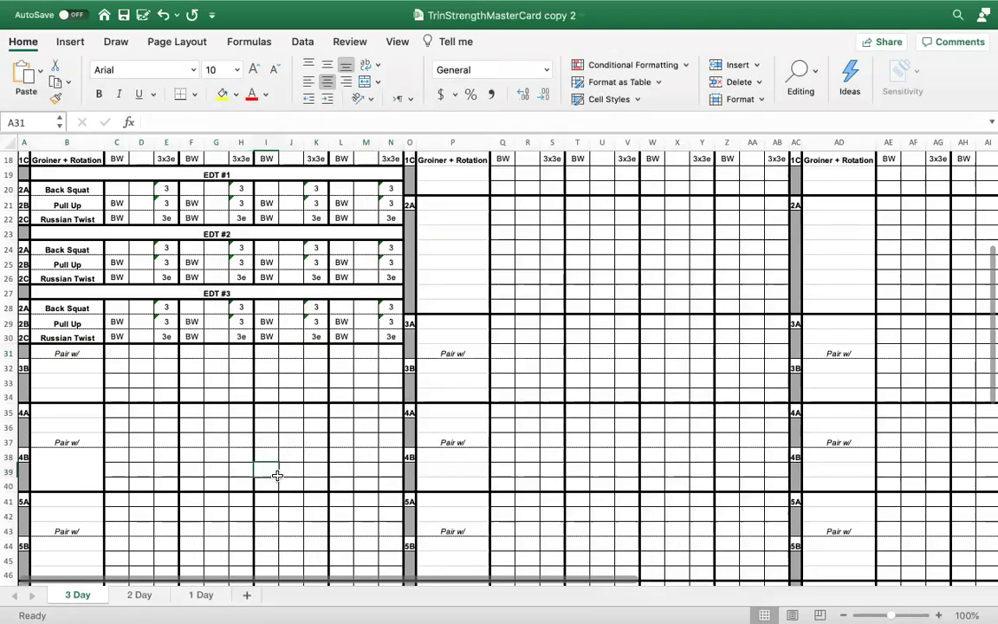
- Relabel the EDT #3 Back Squat as 3A and Pull Up as 3B in A28 and A29
click(24, 307)
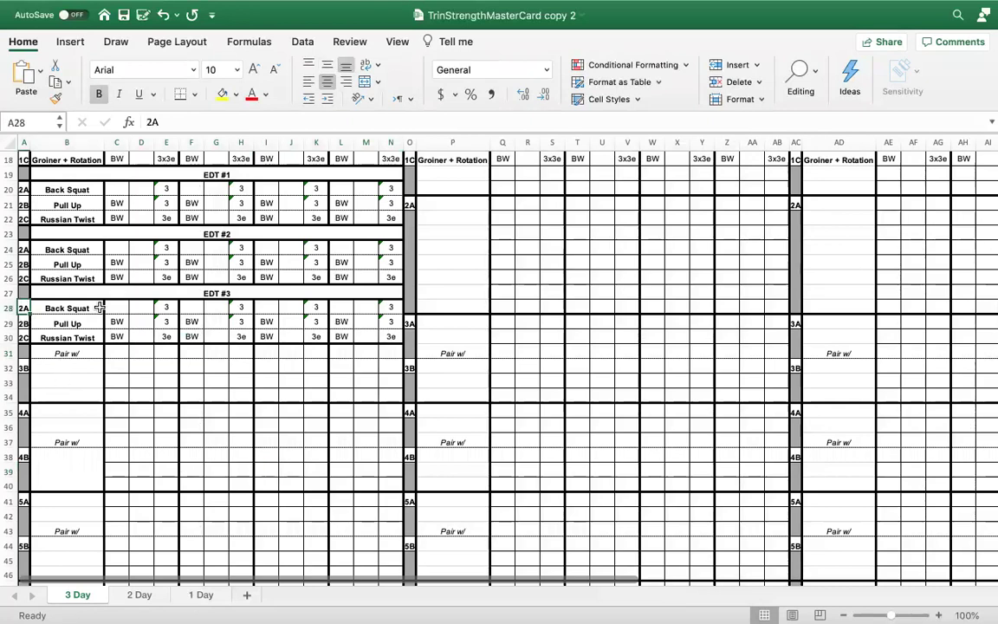
text(3A)
key(Return)
text(3B)
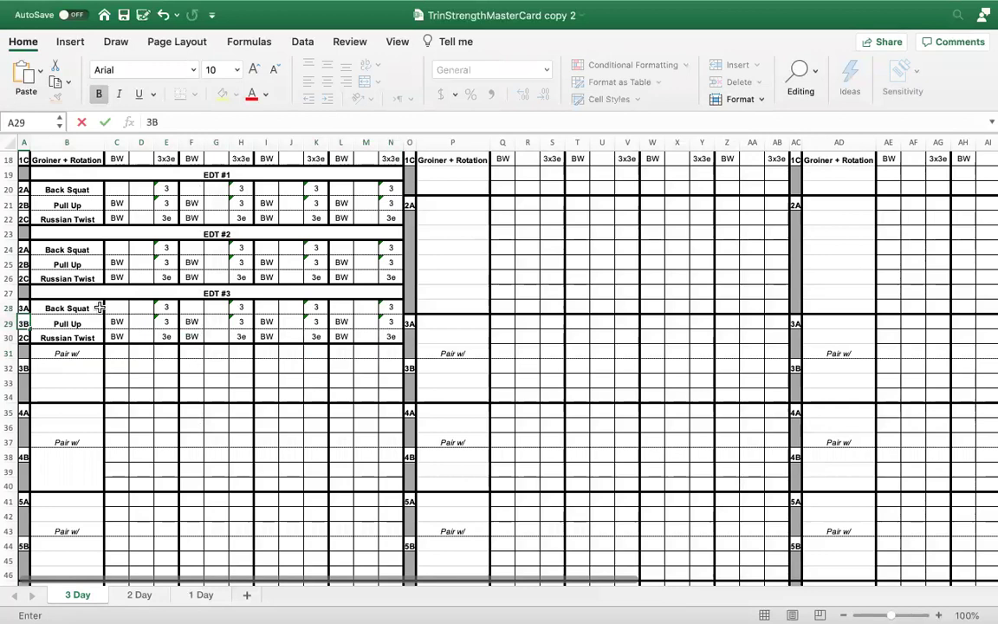
- Relabel the EDT #2 exercises Back Squat, Pull Up and Russian Twist as 3A, 3B and 3C in A24:A26
click(25, 249)
text(3)
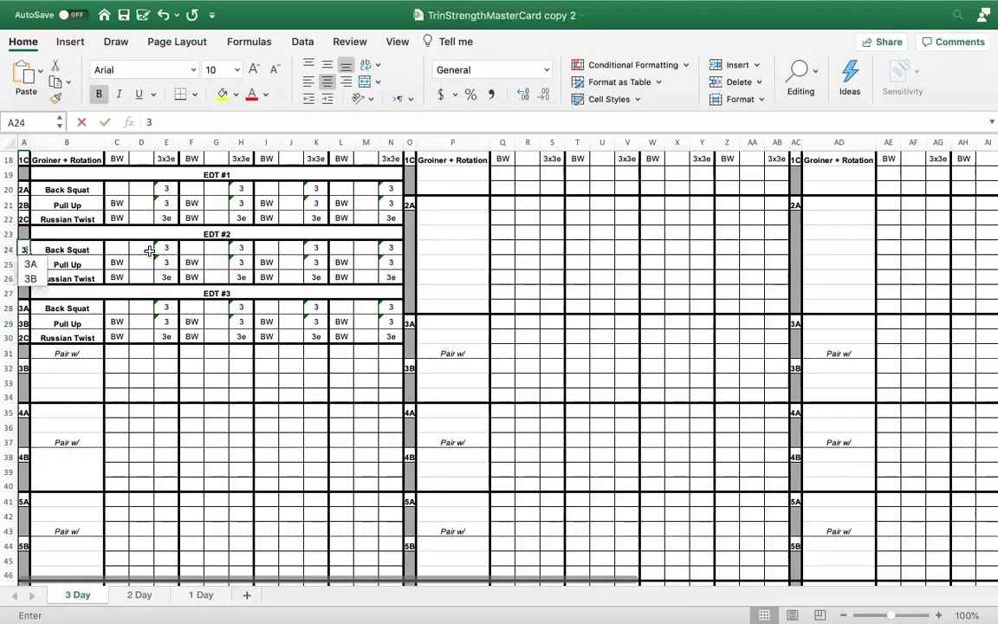
text(A)
key(Return)
text(3B)
key(Return)
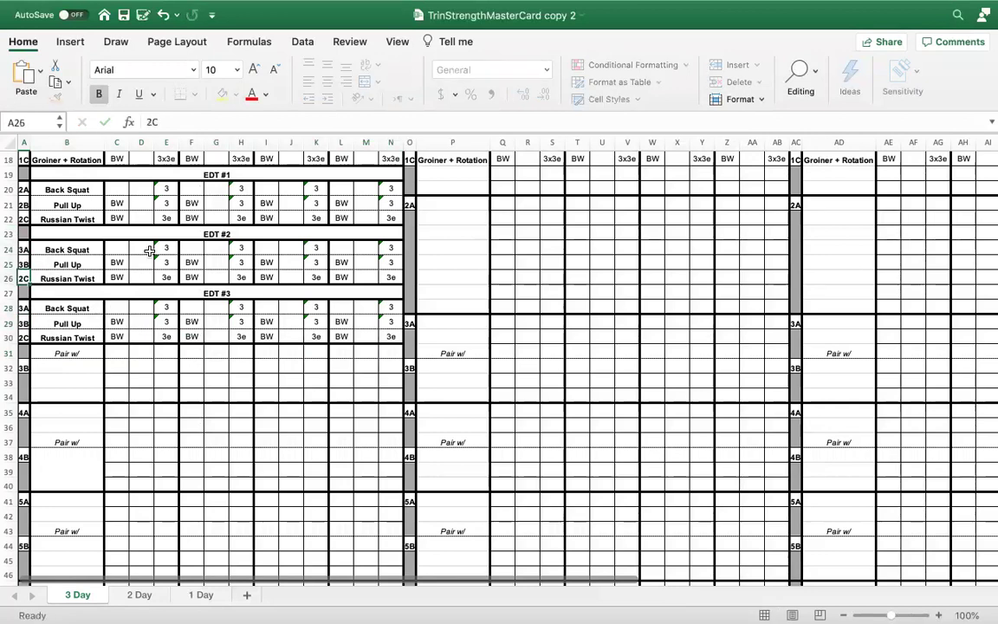
text(3C)
key(Return)
key(Return)
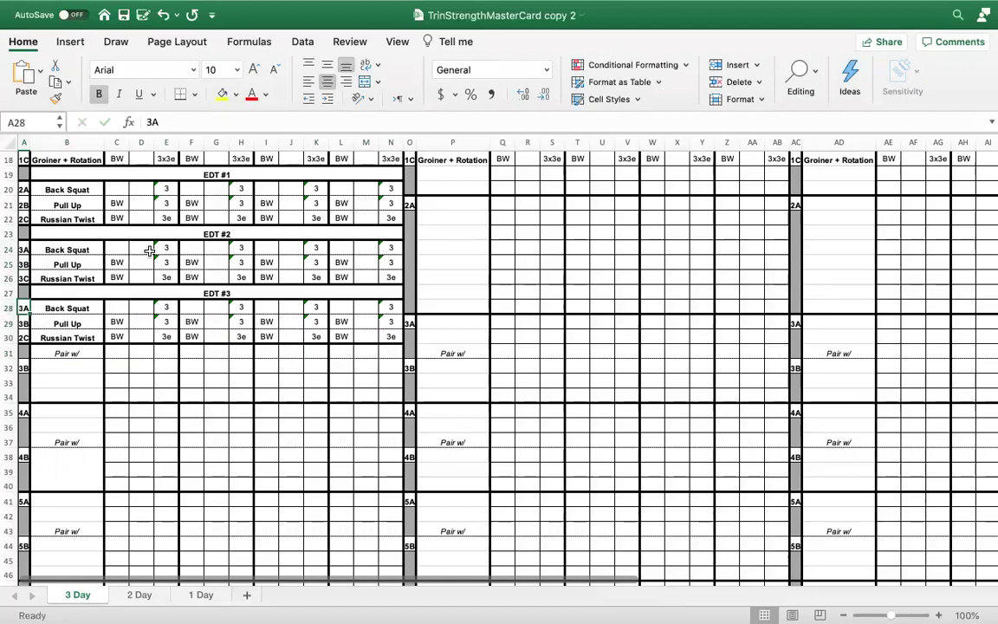
- Relabel the EDT #3 exercises Back Squat, Pull Up and Russian Twist as 4A, 4B and 4C in A28:A30
text(4A)
key(Return)
text(4B)
key(Return)
text(4C)
click(212, 427)
scroll(156, 411, down, 5)
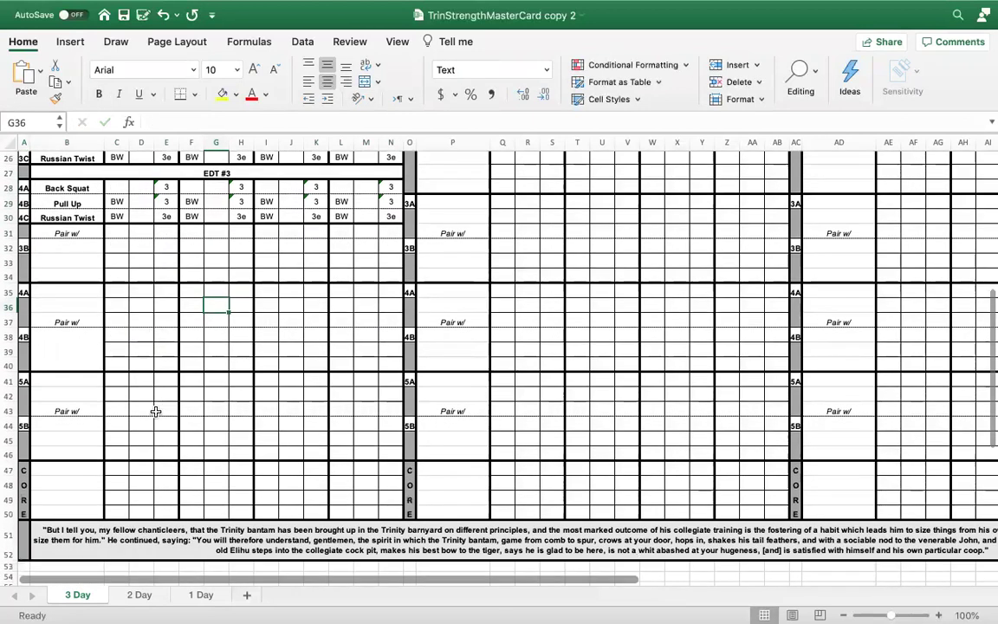
- Clear all contents and formatting from the unused Day 1 area B31:N50
drag(42, 234, 272, 439)
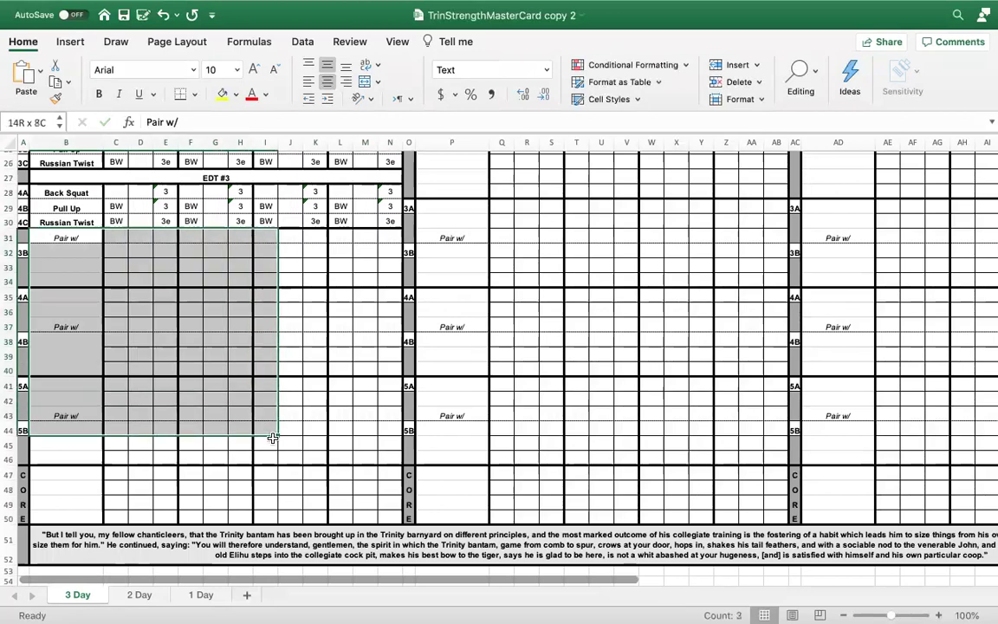
click(272, 442)
drag(75, 238, 390, 516)
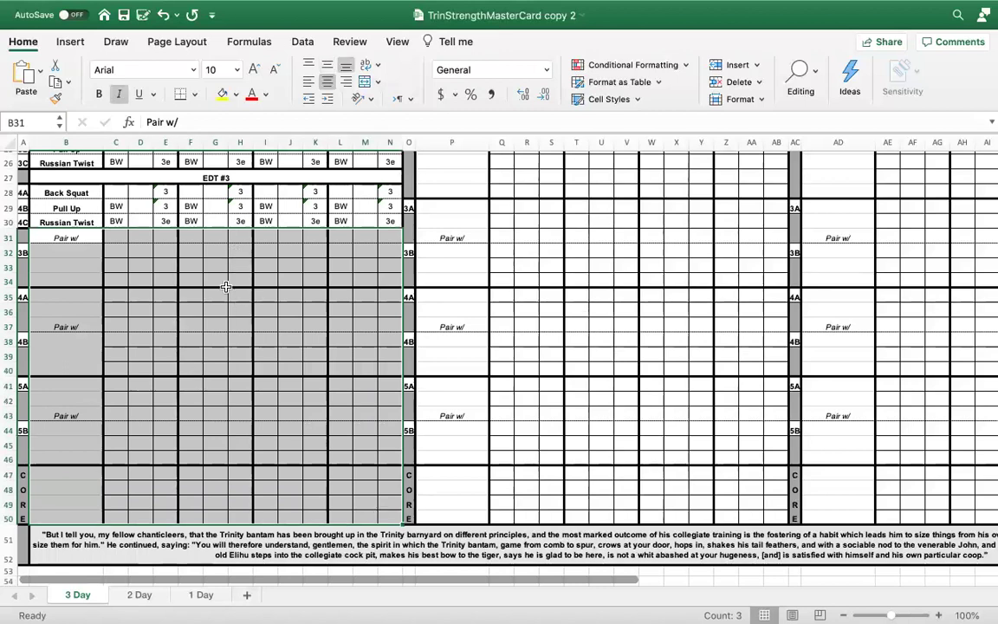
mouse_move(155, 7)
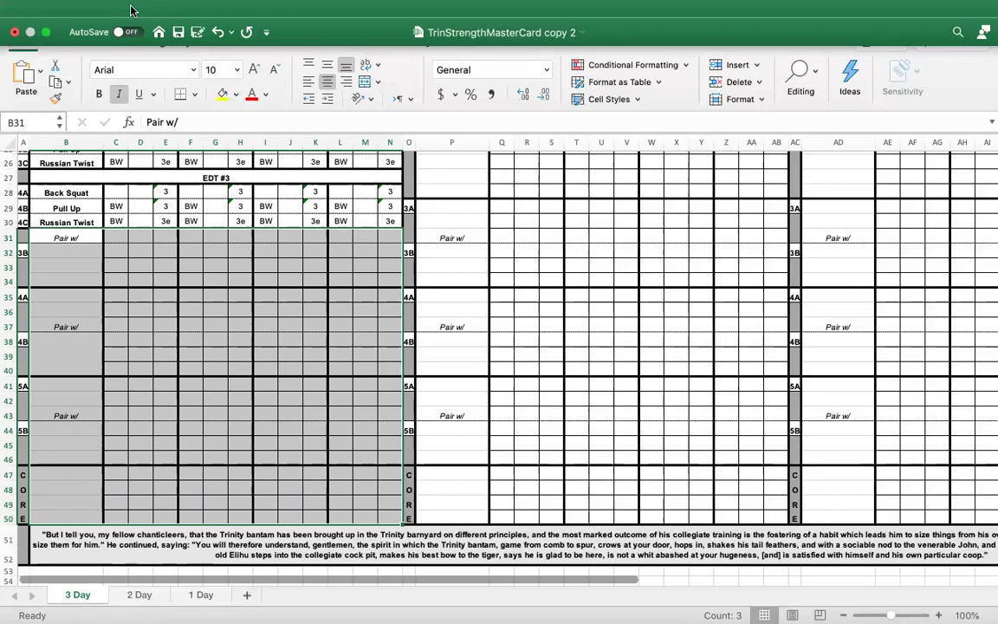
click(122, 8)
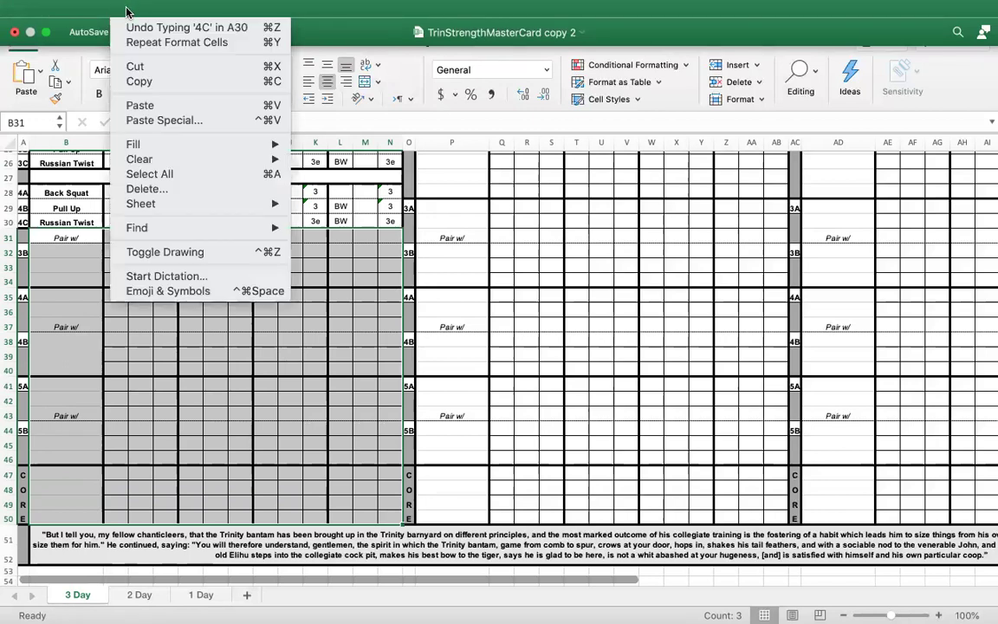
mouse_move(208, 167)
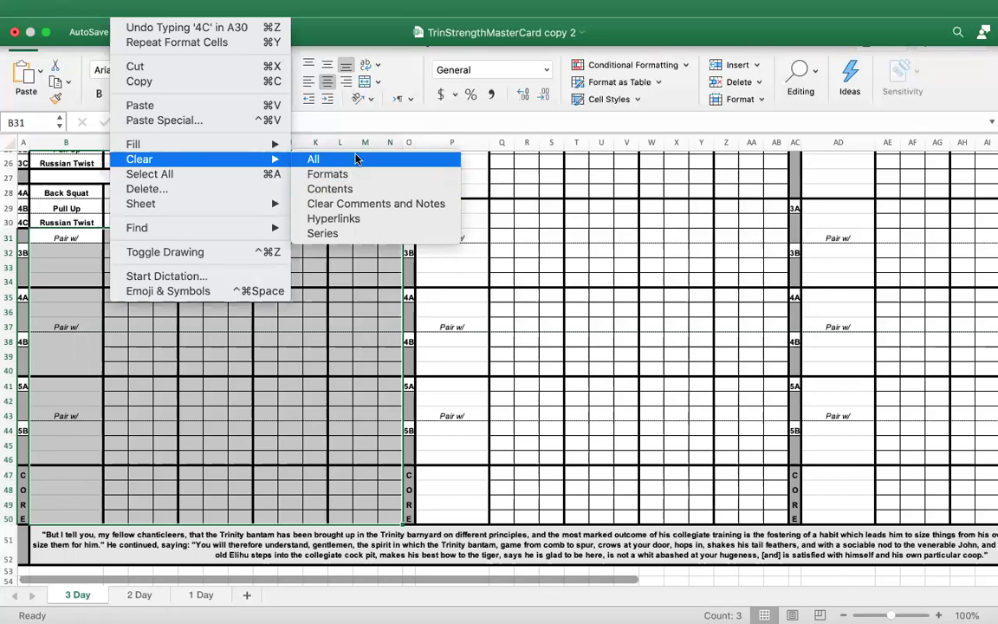
click(355, 159)
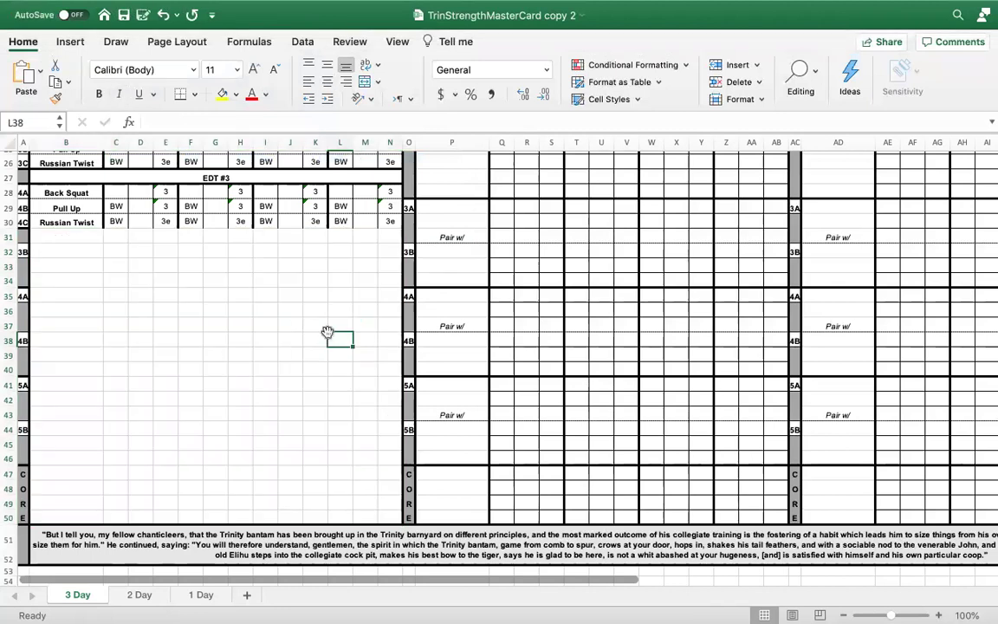
- Add a thick solid top border to B31:N31 to close off the EDT #3 block again
drag(31, 233, 395, 234)
right_click(394, 235)
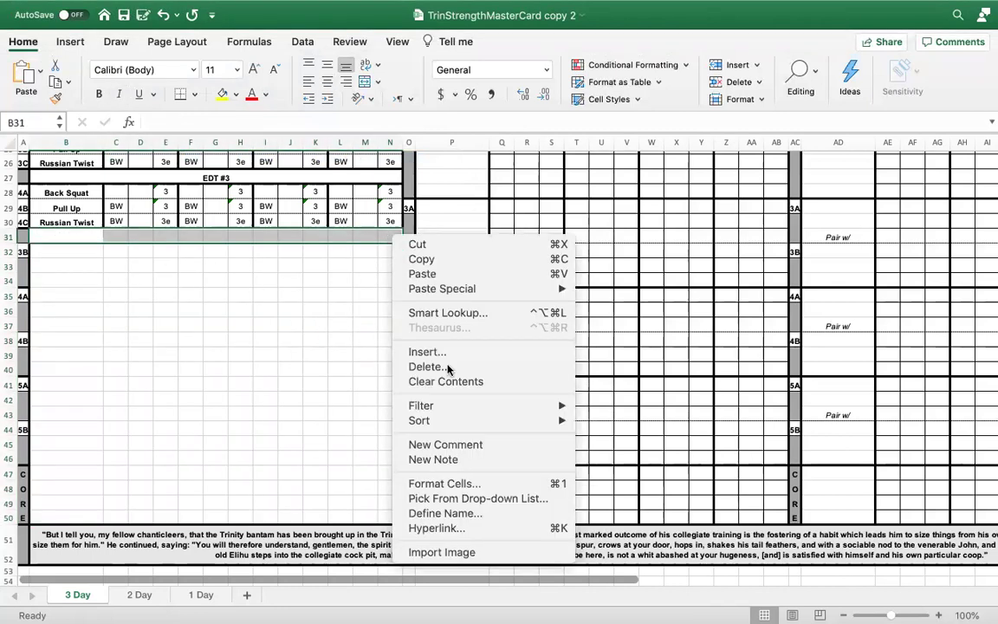
click(459, 484)
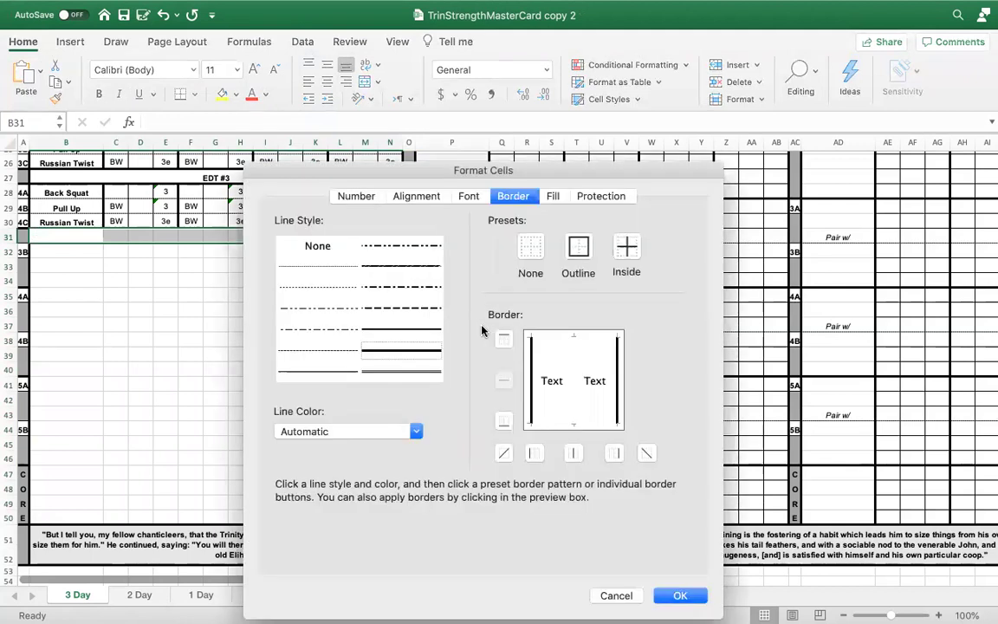
click(575, 341)
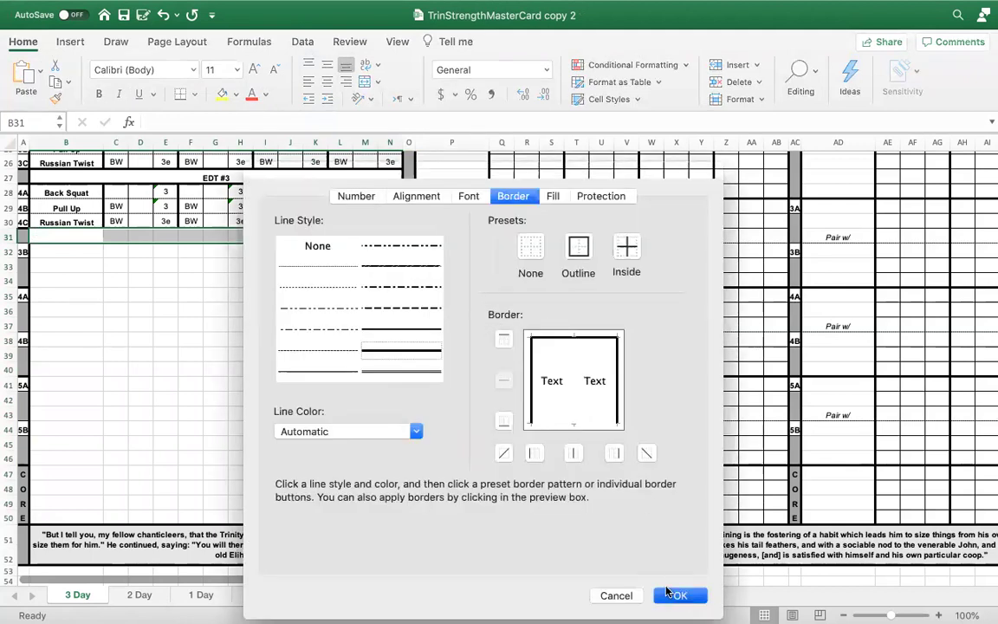
click(681, 596)
click(321, 383)
scroll(324, 385, down, 1)
scroll(324, 385, down, 1)
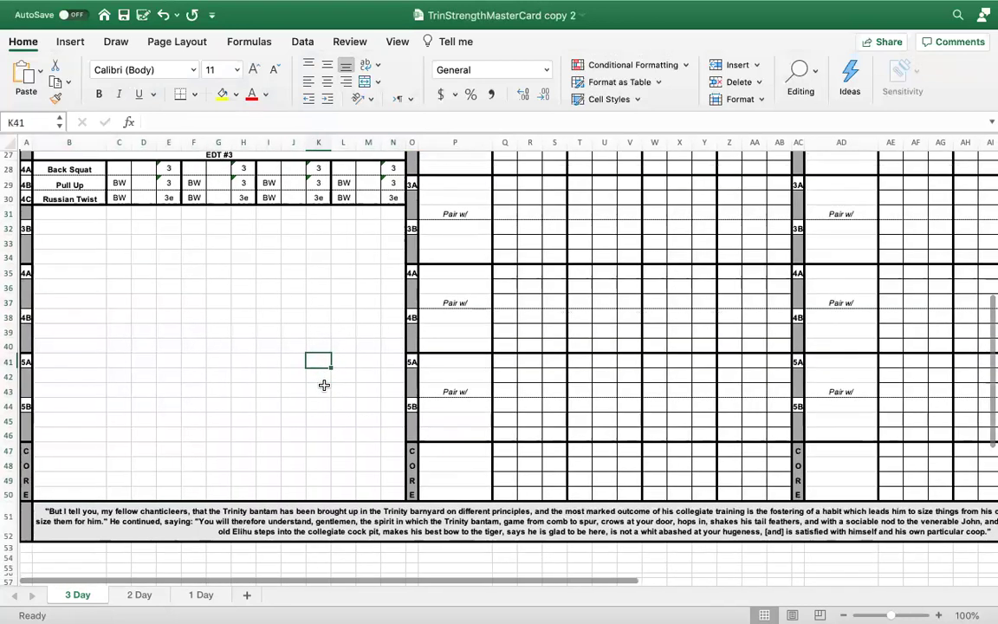
- Copy the blank gray cells O23:O26 over A31:A34 to remove the old 3B label
drag(22, 229, 24, 382)
click(23, 392)
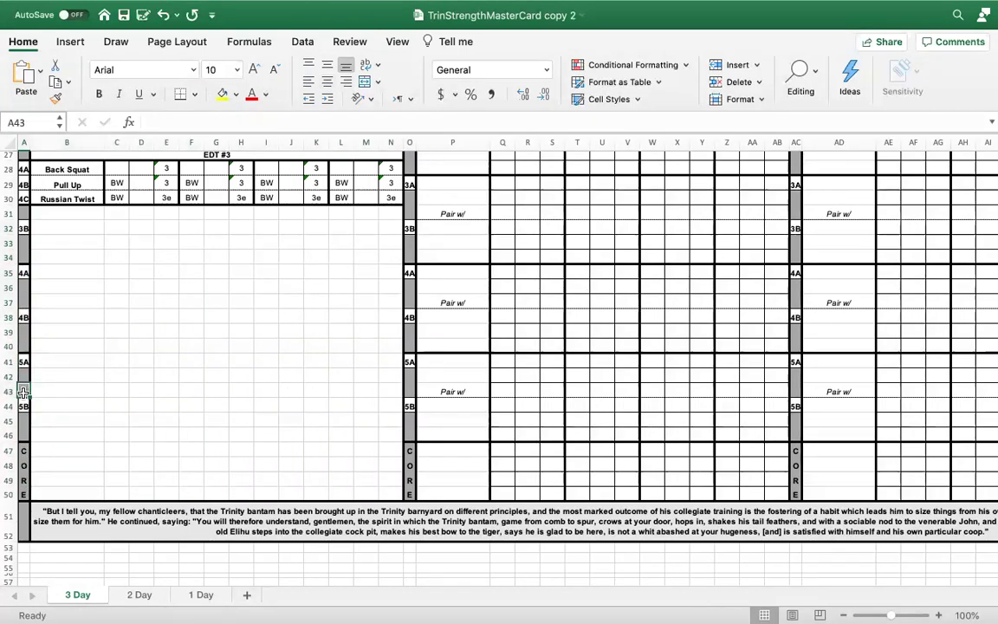
scroll(213, 334, up, 4)
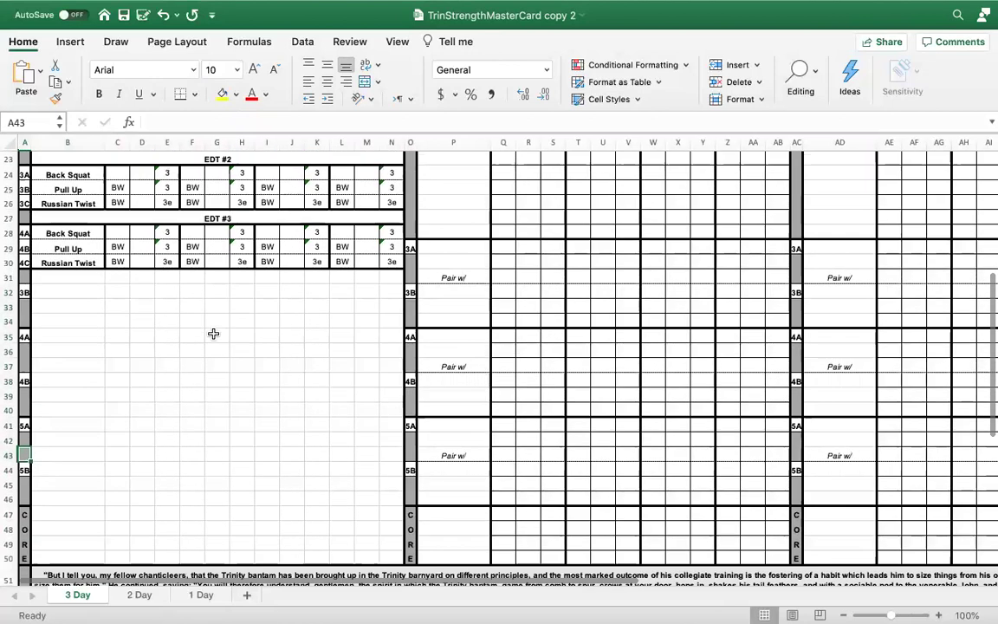
scroll(213, 334, up, 4)
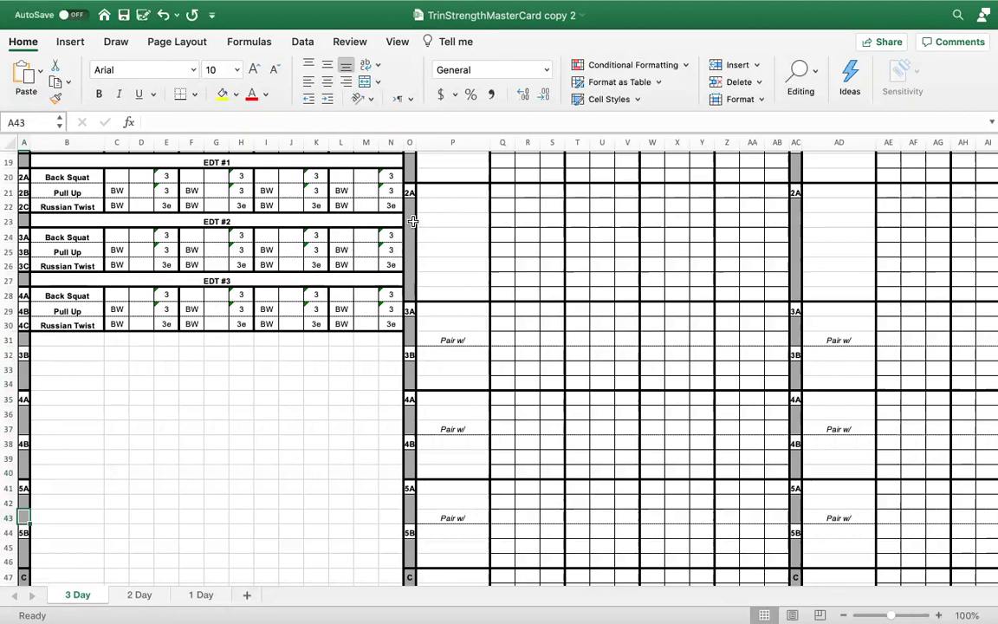
drag(410, 220, 411, 262)
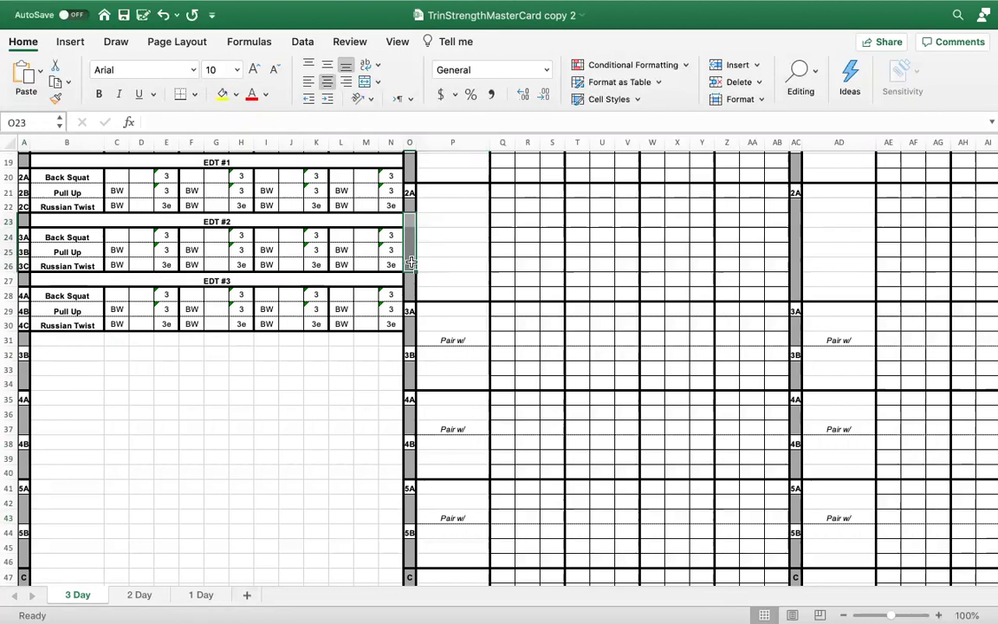
key(cmd+c)
scroll(217, 260, down, 2)
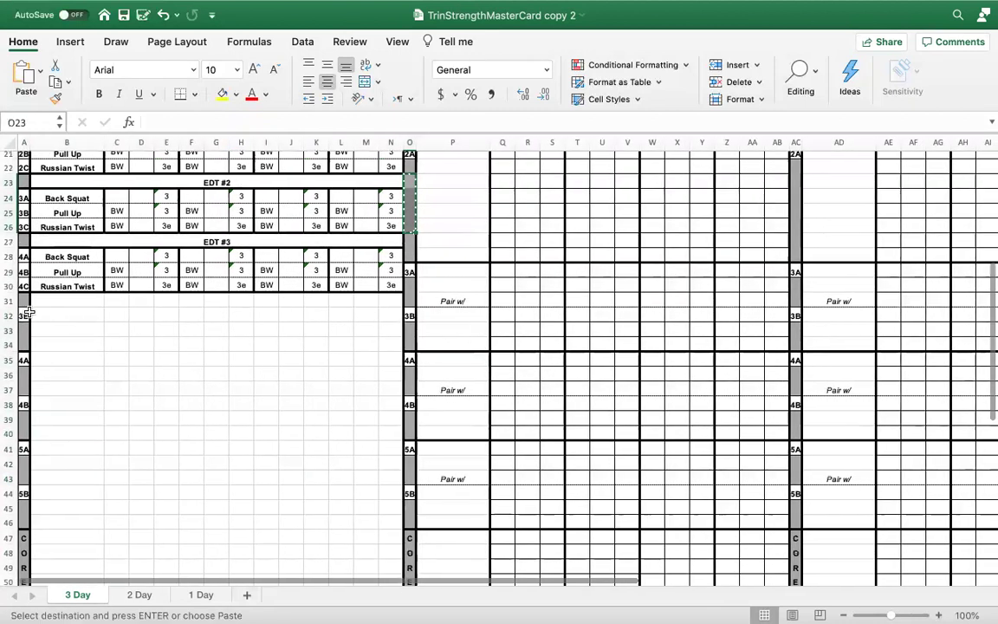
click(24, 304)
key(super+v)
drag(22, 333, 21, 343)
click(543, 223)
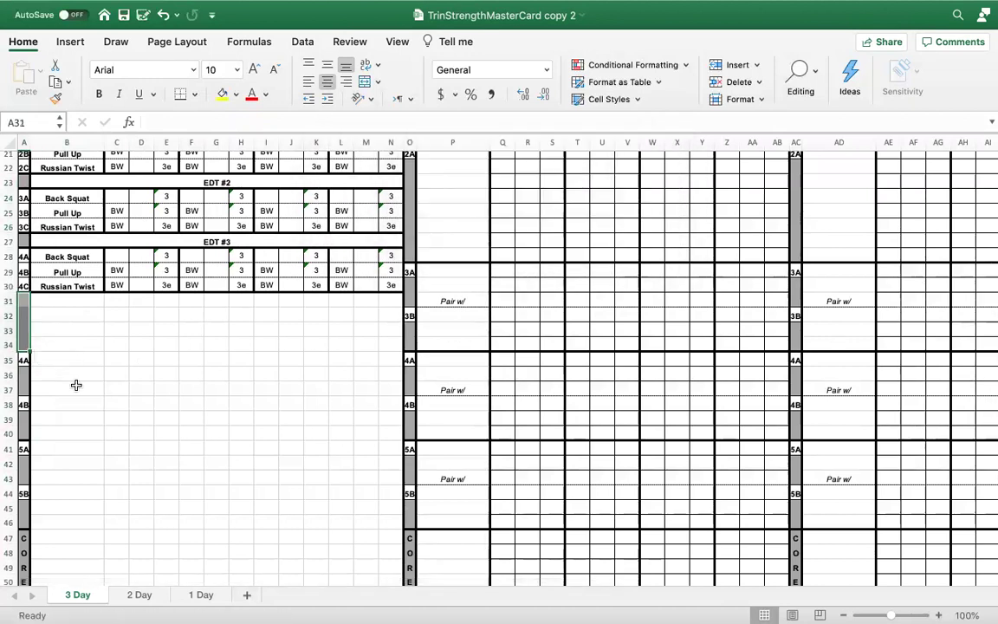
- Copy the blank gray cells O23:O25 over the old 4A and 4B labels in column A, starting at A34
click(28, 340)
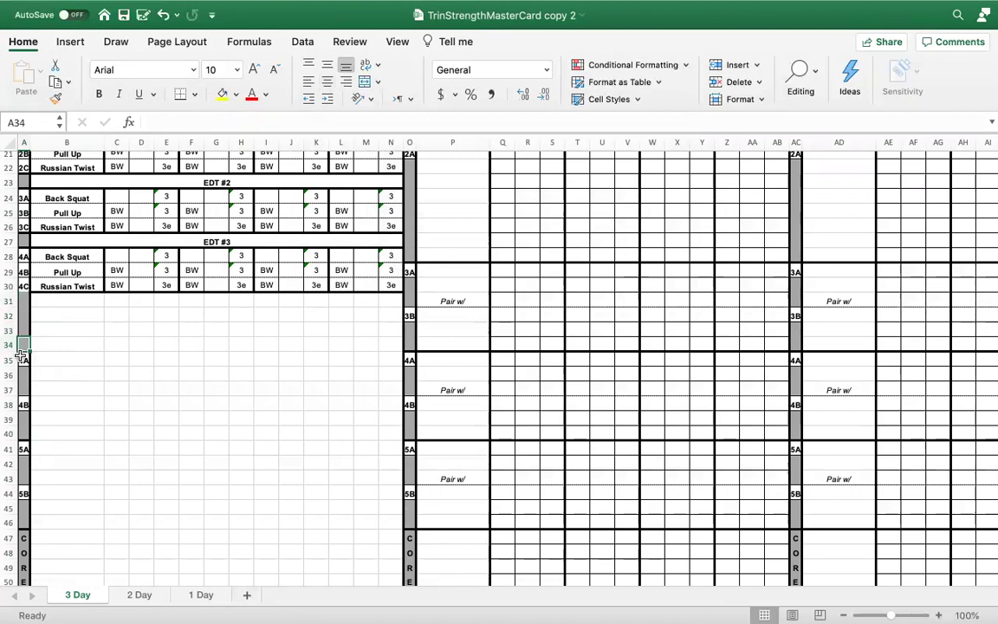
drag(408, 177, 408, 217)
key(super+c)
click(24, 344)
key(super+v)
click(26, 386)
key(super+v)
drag(26, 426, 26, 435)
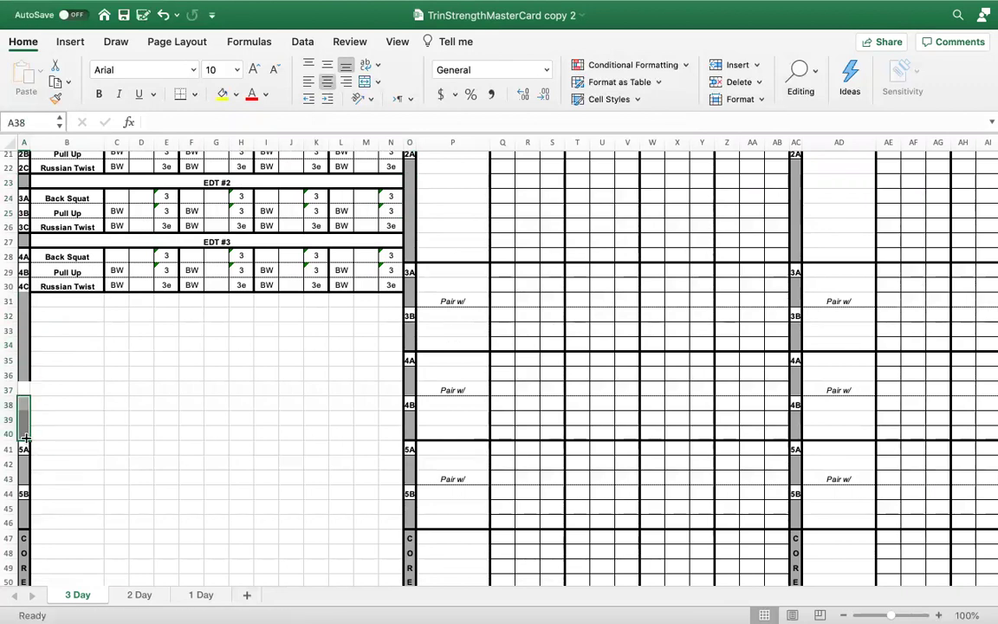
click(25, 420)
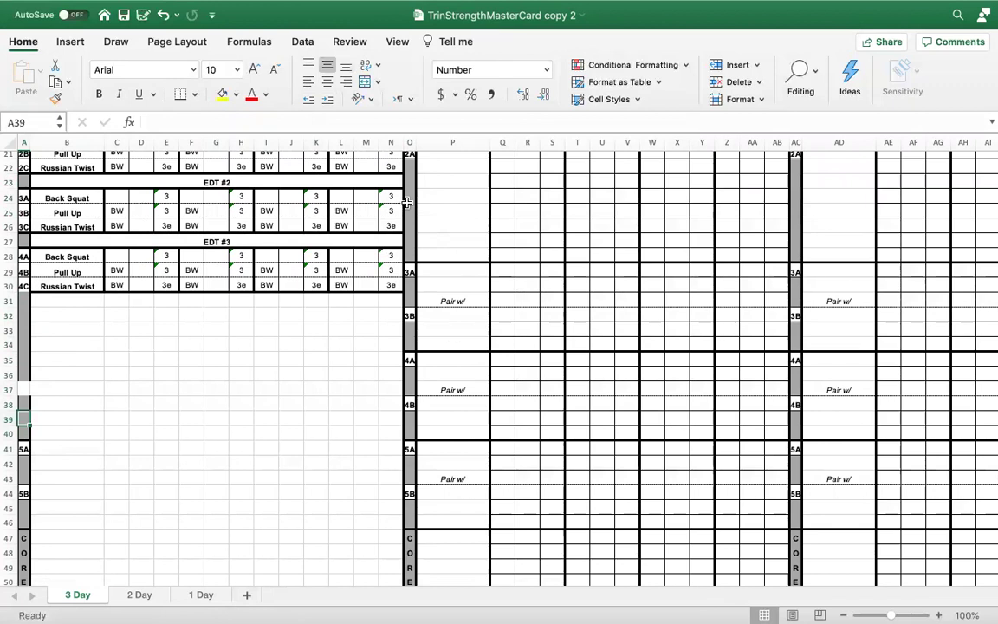
- Fill A36:A46 with the blank gray cells copied from O23:O25, replacing the white gap and the old 5A and 5B labels
drag(407, 183, 407, 211)
key(super+c)
click(26, 374)
key(super+v)
click(23, 423)
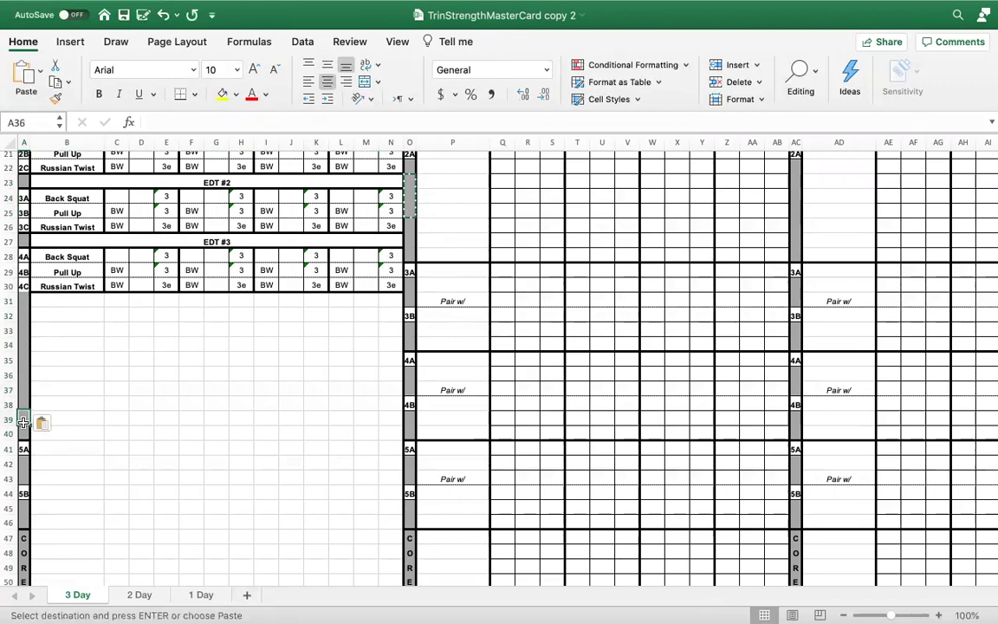
key(super+v)
click(24, 474)
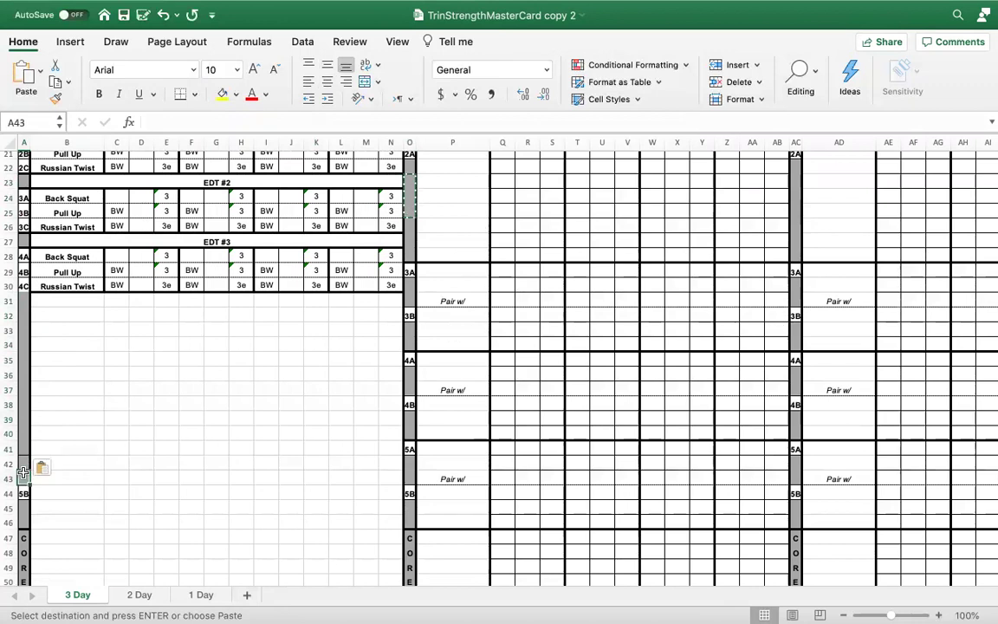
key(super+v)
click(85, 434)
click(24, 436)
key(super+v)
click(116, 447)
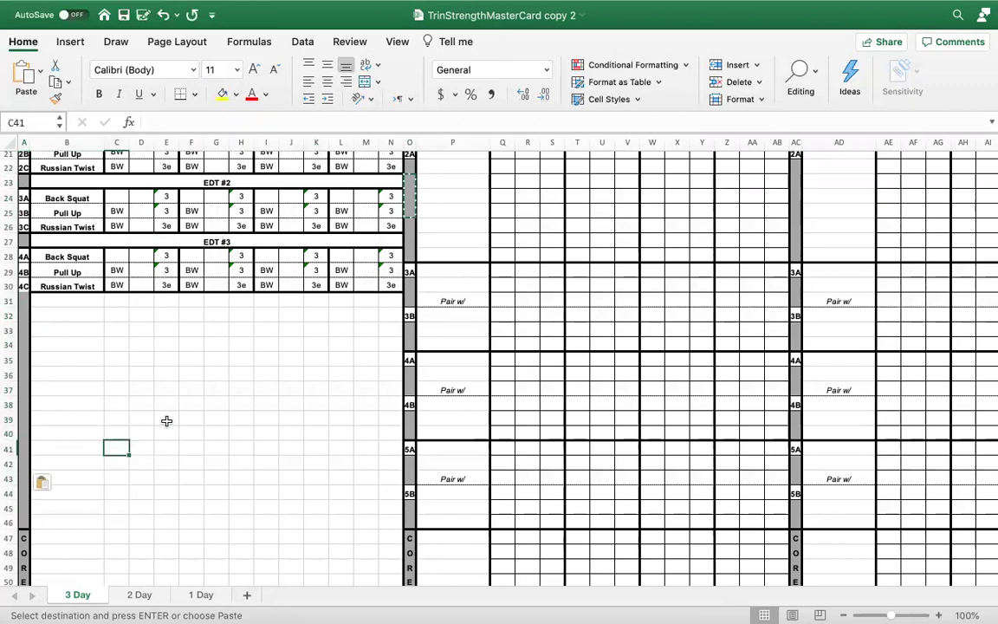
- Add a thick solid top border to cell A31 below the 4C label
click(21, 301)
right_click(23, 295)
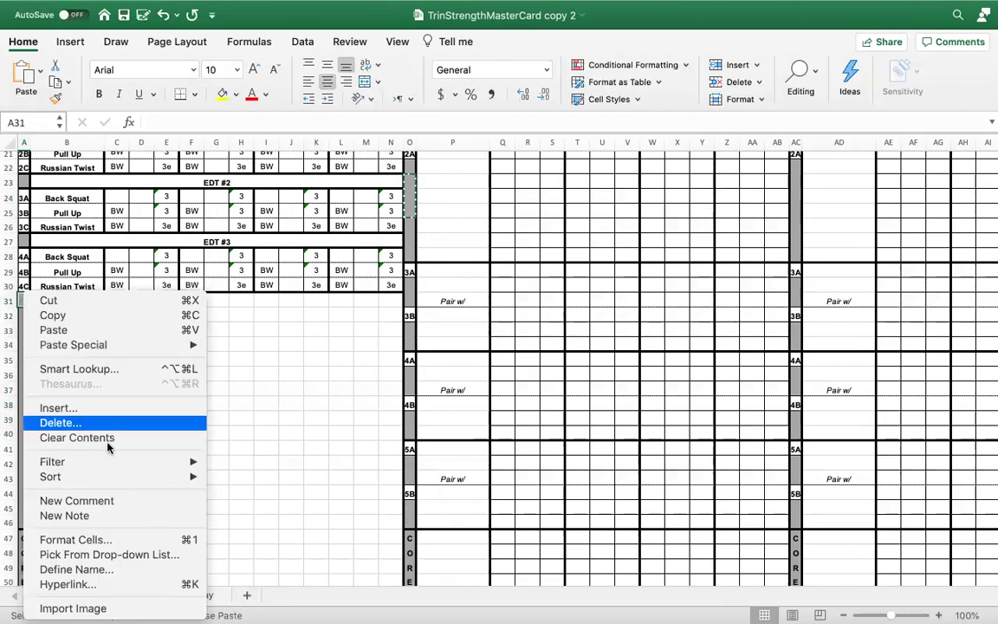
click(125, 544)
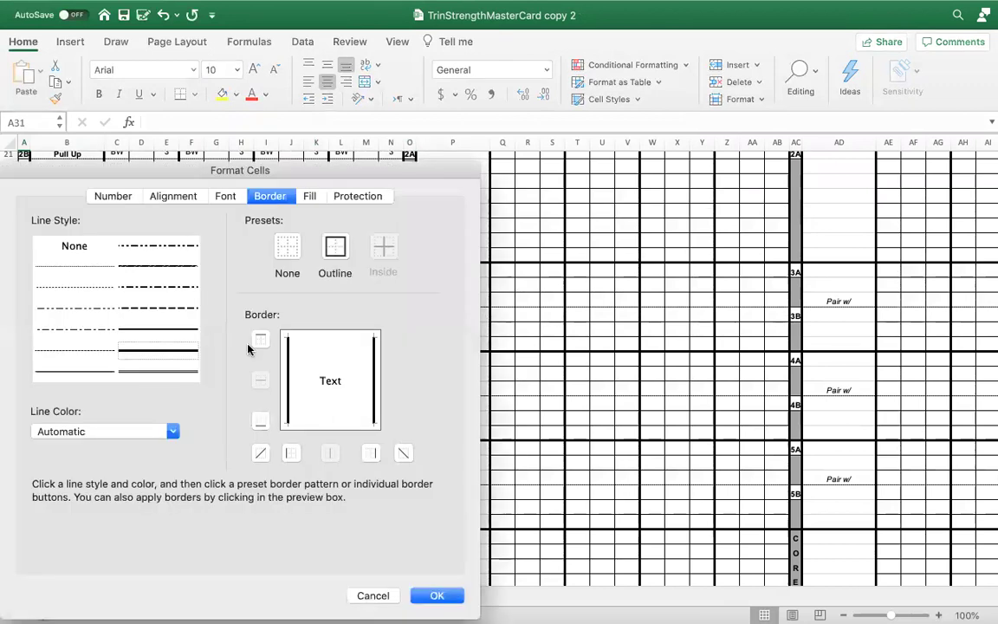
click(361, 339)
click(440, 596)
click(195, 360)
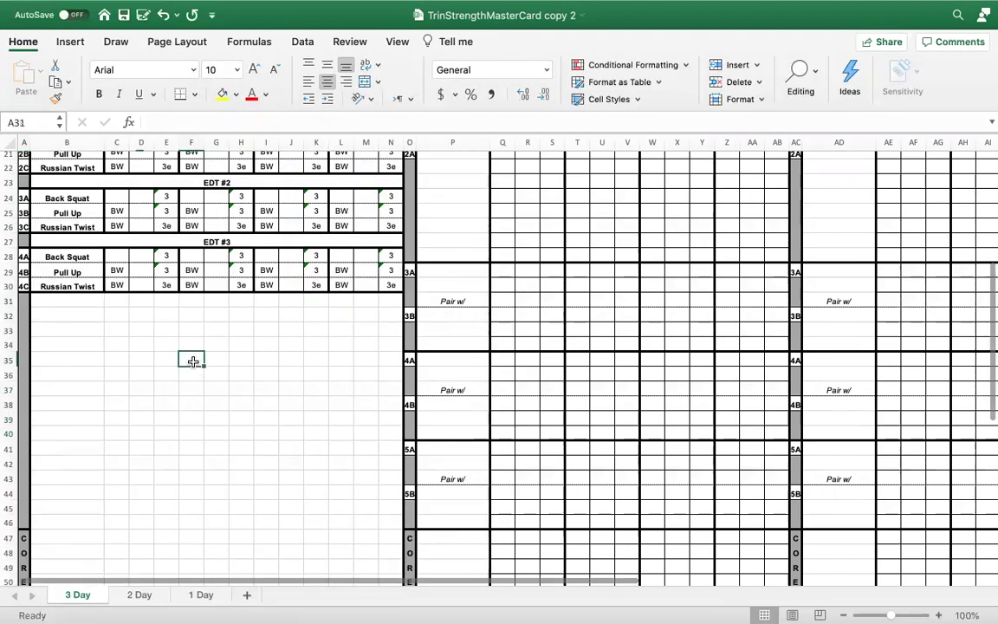
- Copy the blank gray cells A41:A44 over A45 onward and A47:A50 to remove the Day 1 CORE label
scroll(196, 359, down, 5)
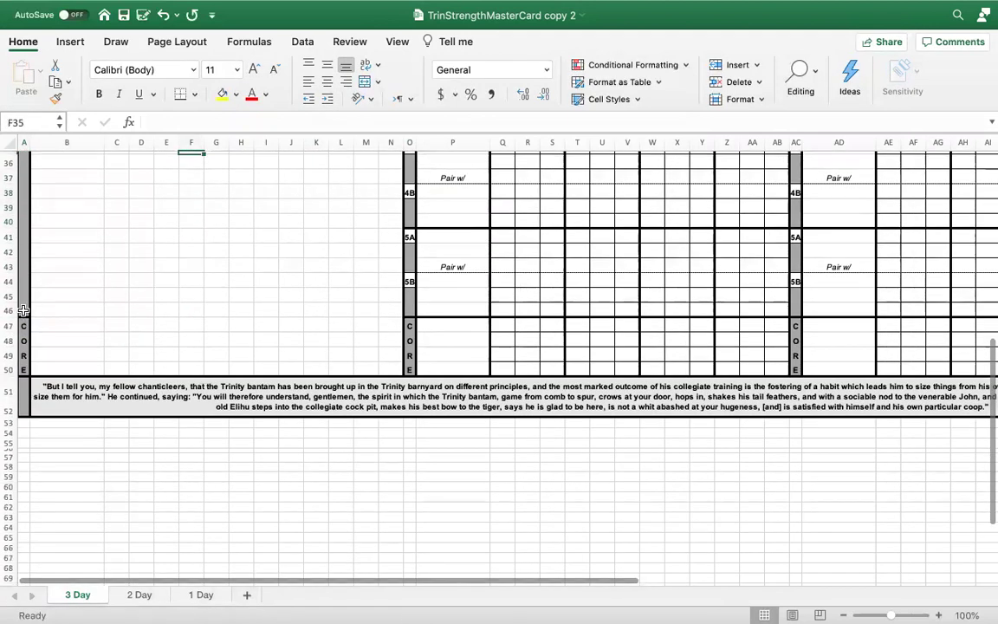
drag(24, 236, 22, 284)
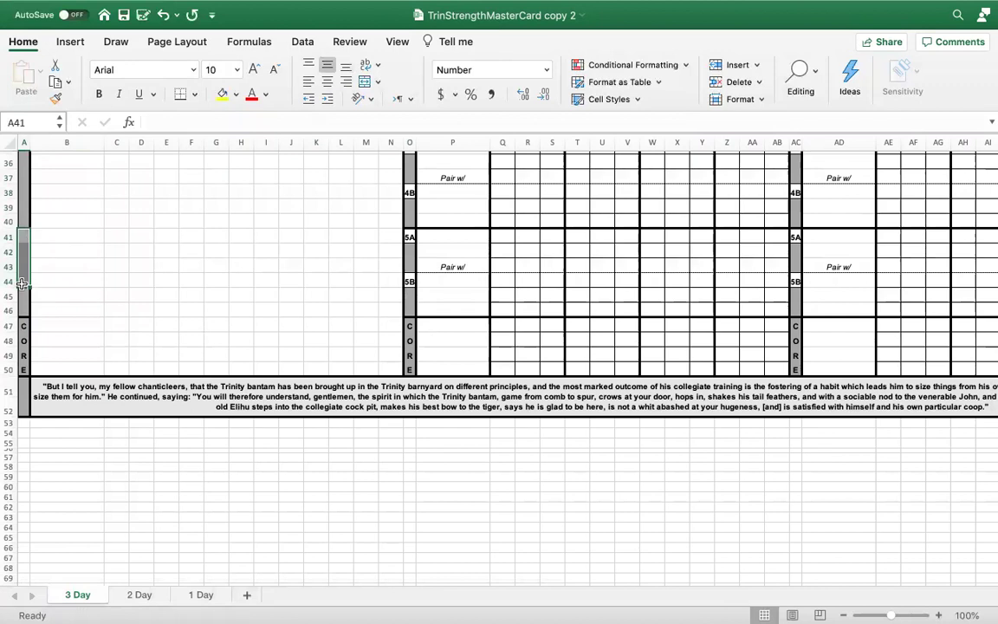
key(ctrl+c)
click(23, 297)
key(ctrl+v)
click(23, 326)
key(ctrl+v)
click(121, 332)
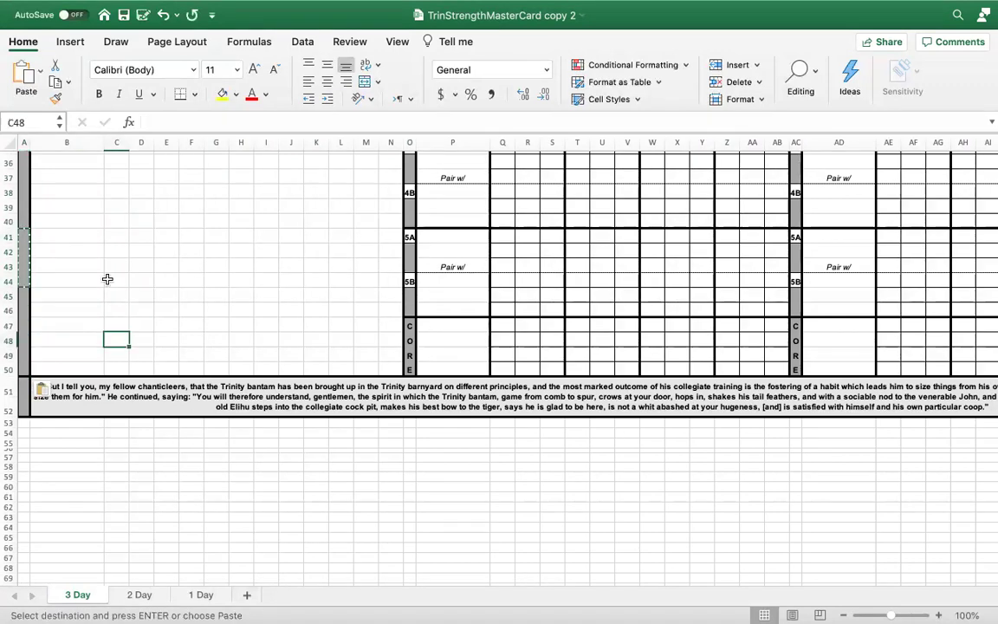
double_click(108, 279)
- Review the Day 1 EDT blocks and the cleared area below them against the Day 2 and Day 3 layout
scroll(277, 265, up, 4)
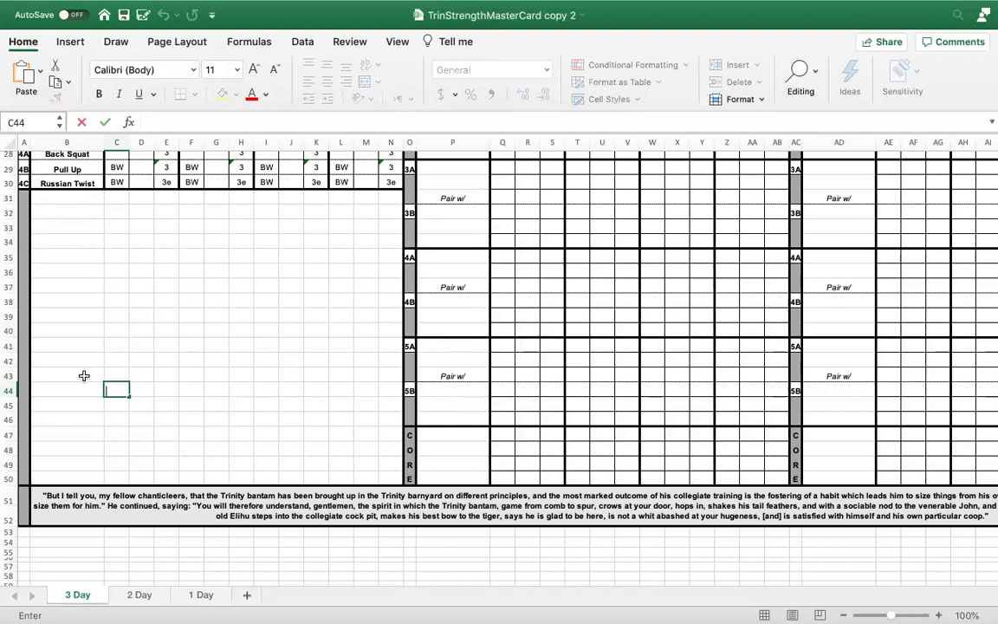
scroll(107, 351, up, 8)
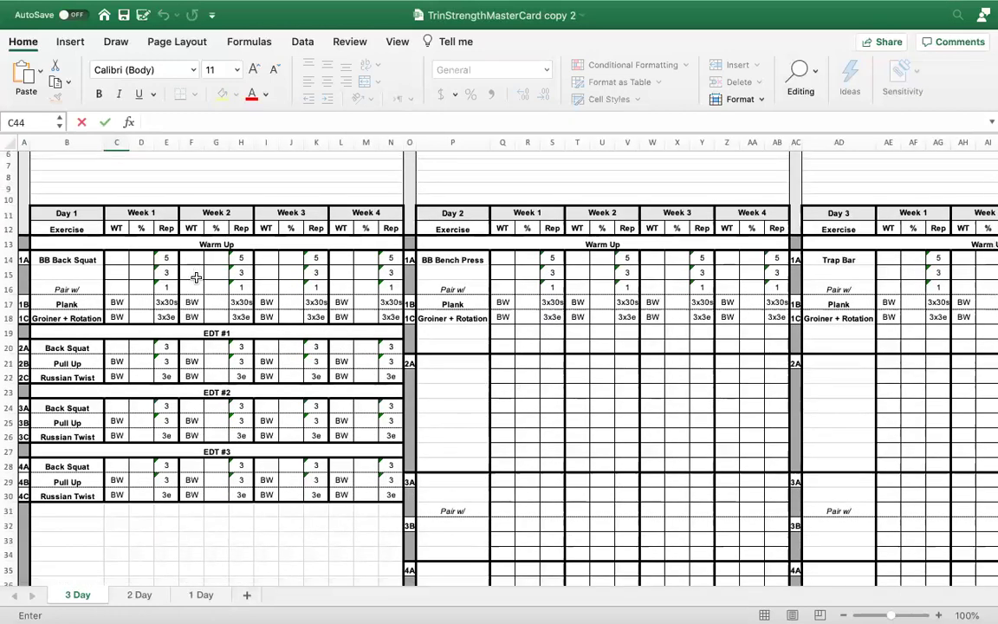
scroll(198, 296, down, 8)
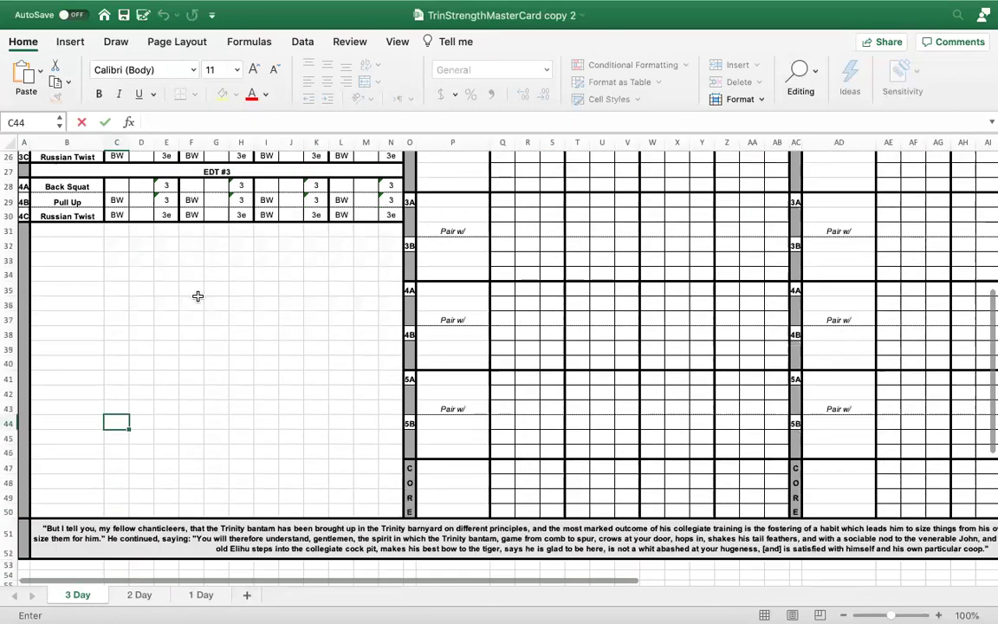
scroll(197, 296, down, 1)
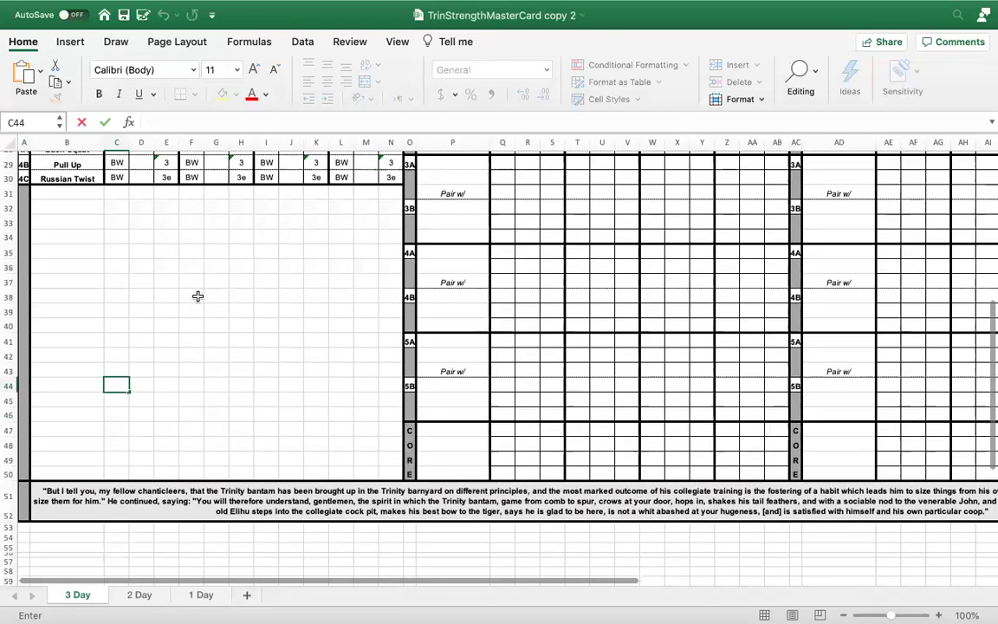
scroll(197, 296, up, 3)
scroll(198, 296, right, 3)
scroll(198, 296, up, 3)
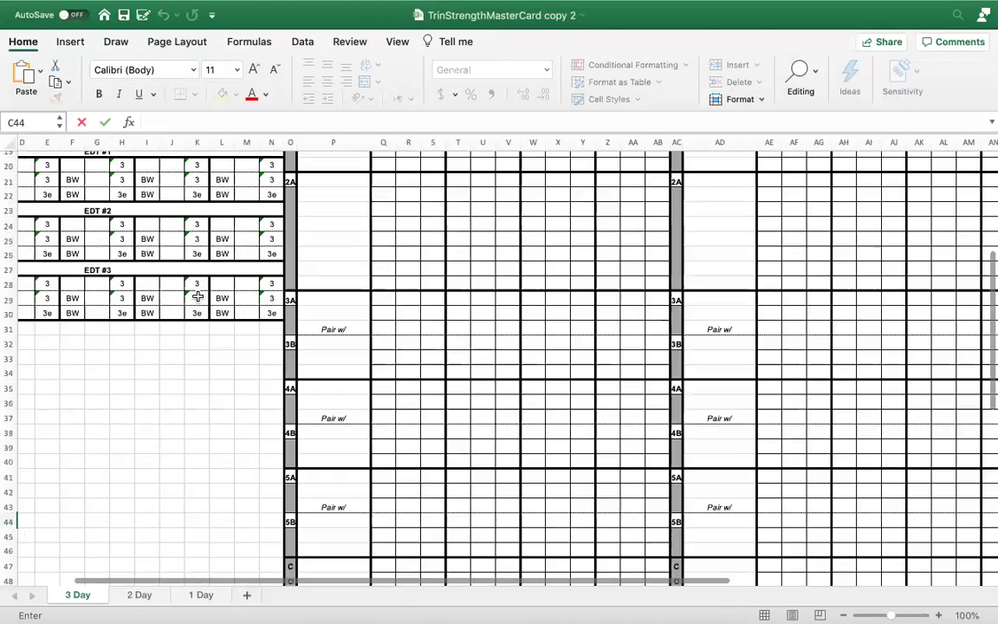
scroll(344, 271, down, 4)
scroll(344, 271, left, 2)
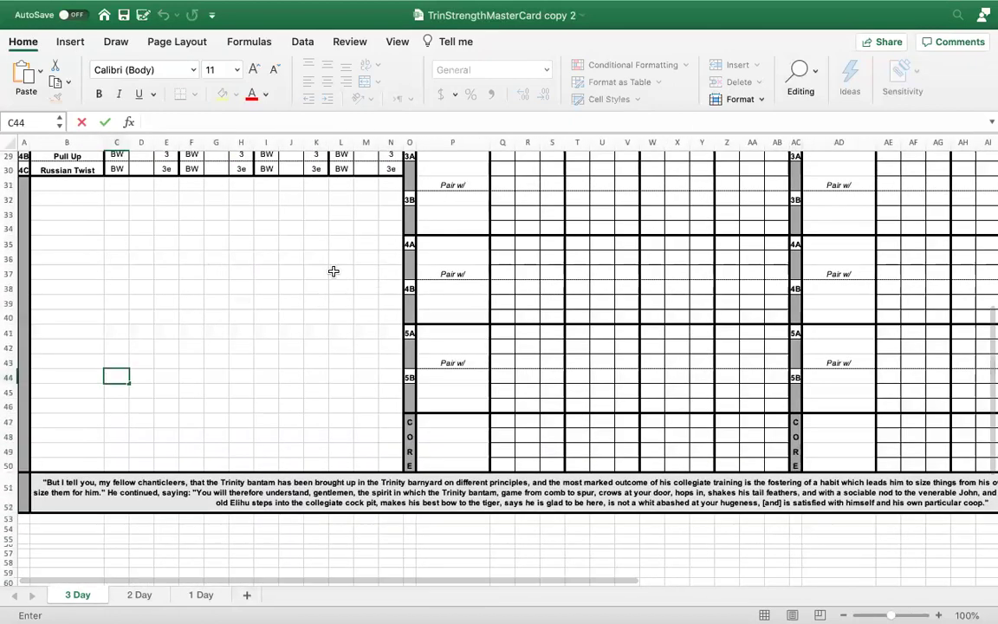
- Add a thick solid top border across the Day 2 and Day 3 4B row, O38:AP38
scroll(504, 298, up, 5)
scroll(503, 301, right, 2)
scroll(504, 300, up, 1)
scroll(504, 300, left, 1)
scroll(503, 299, down, 5)
scroll(389, 336, up, 1)
scroll(390, 336, right, 1)
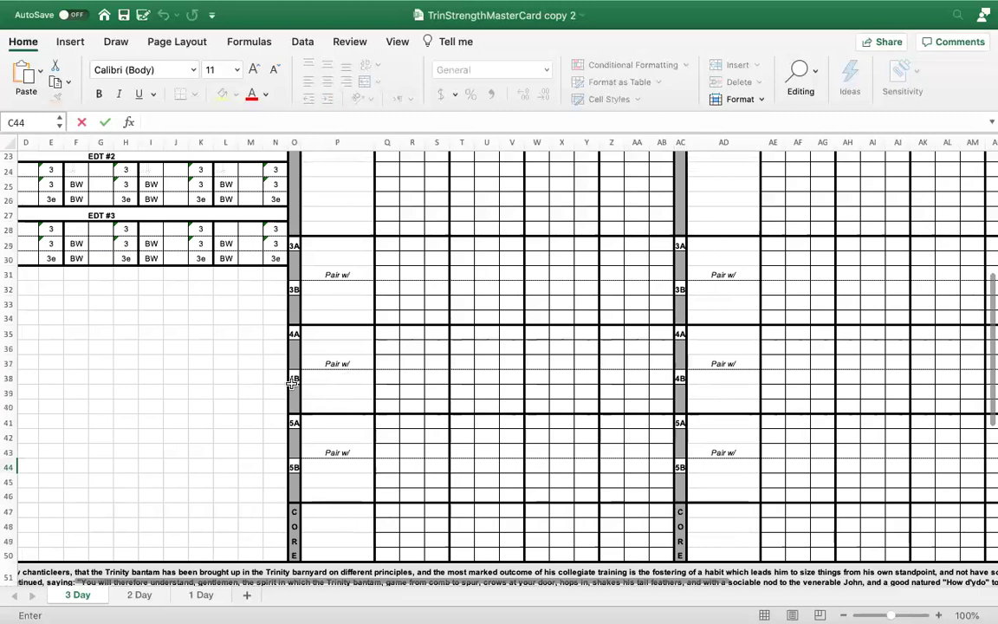
drag(292, 384, 698, 378)
drag(296, 379, 986, 384)
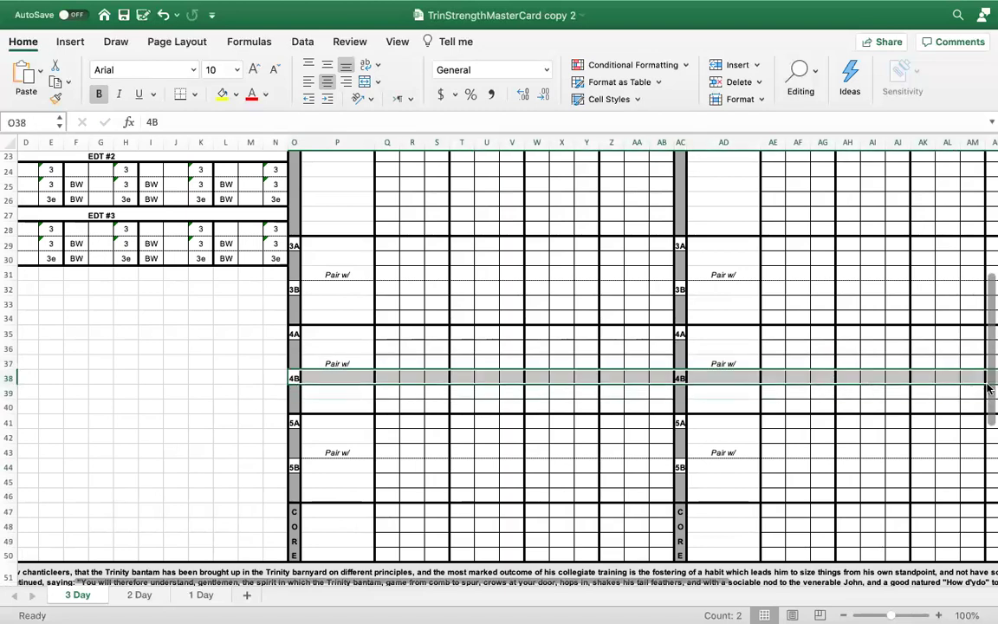
scroll(920, 428, right, 5)
drag(184, 394, 945, 387)
right_click(944, 387)
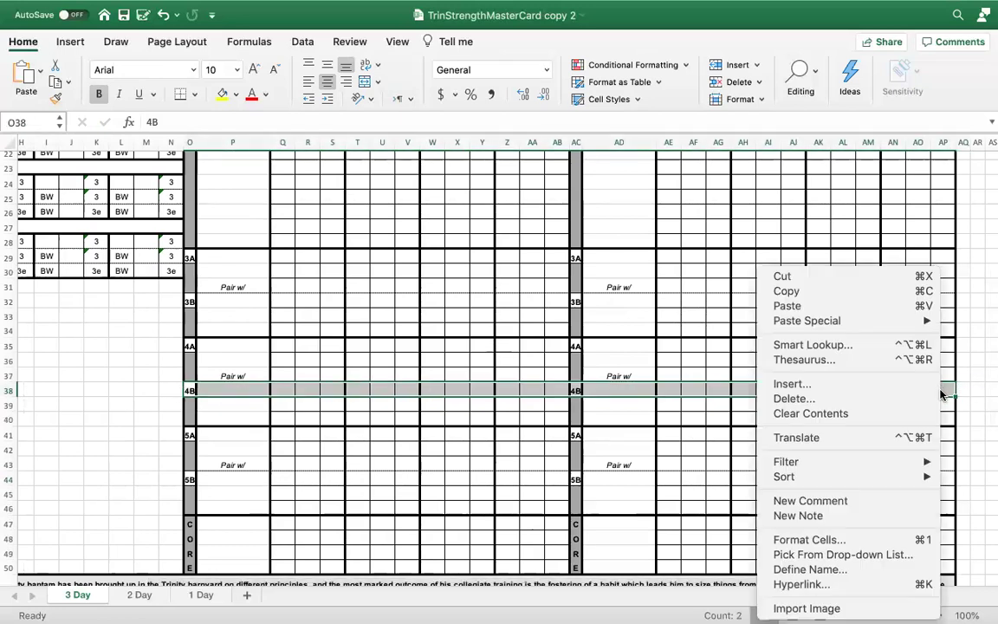
click(868, 543)
click(873, 345)
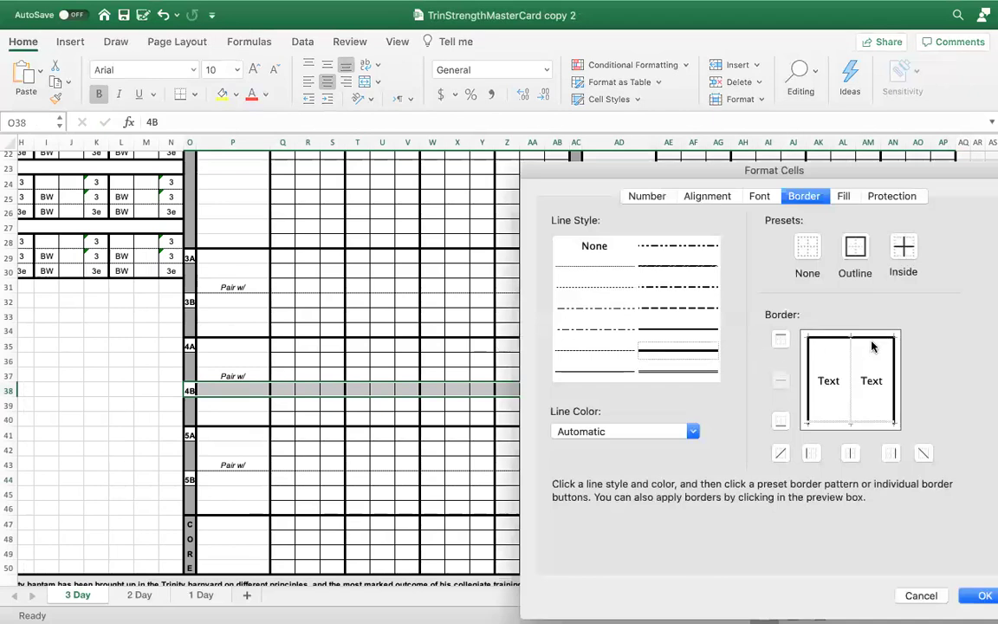
click(977, 595)
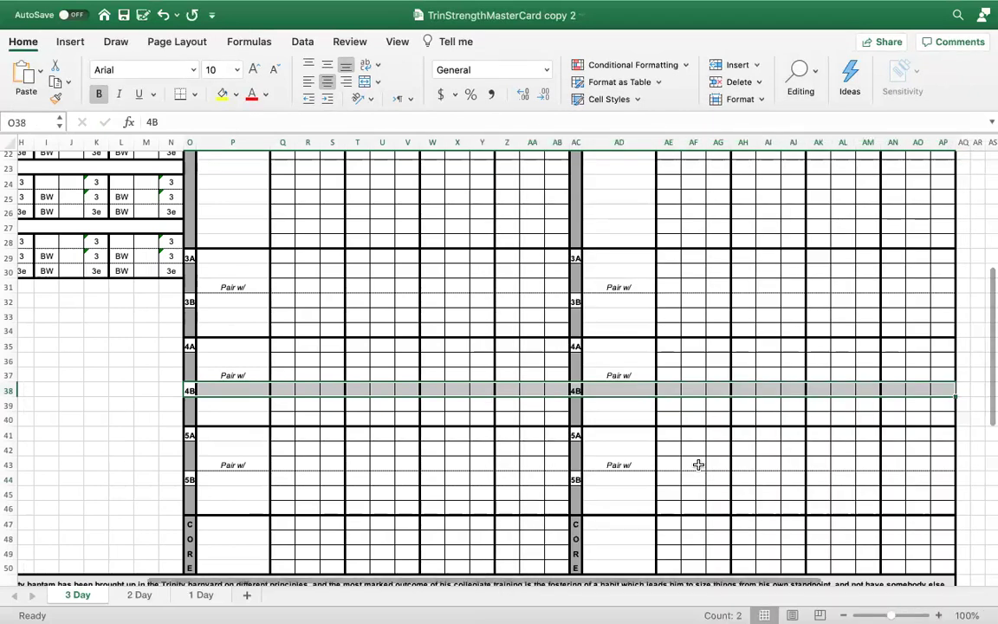
click(710, 523)
- Clear all contents and formatting from A39:AP53, removing the 5A, 5B, CORE and quotation rows from every day
scroll(712, 524, down, 3)
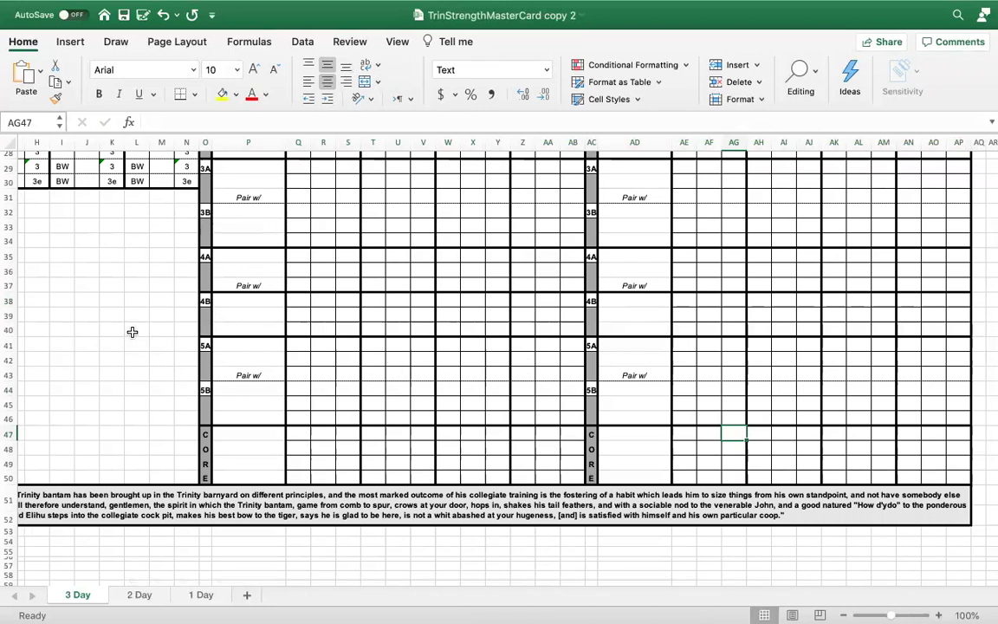
scroll(291, 384, left, 5)
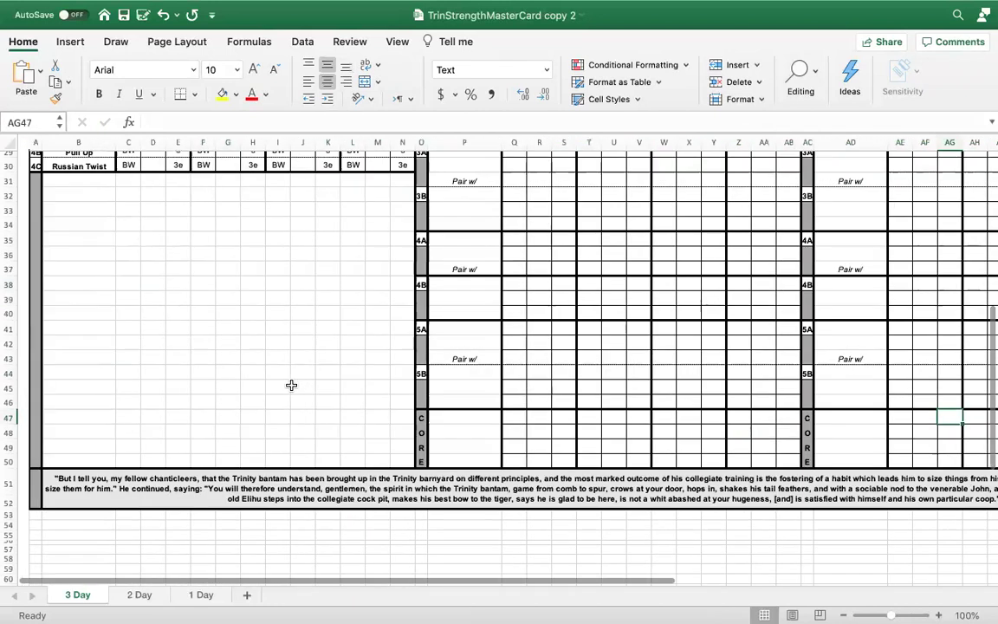
drag(86, 303, 961, 371)
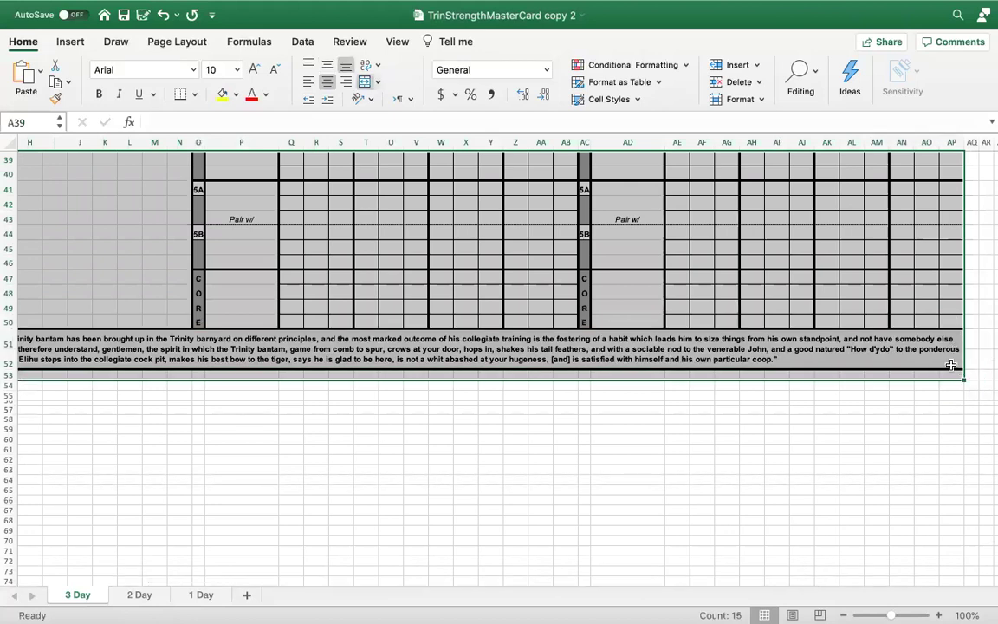
scroll(773, 275, up, 2)
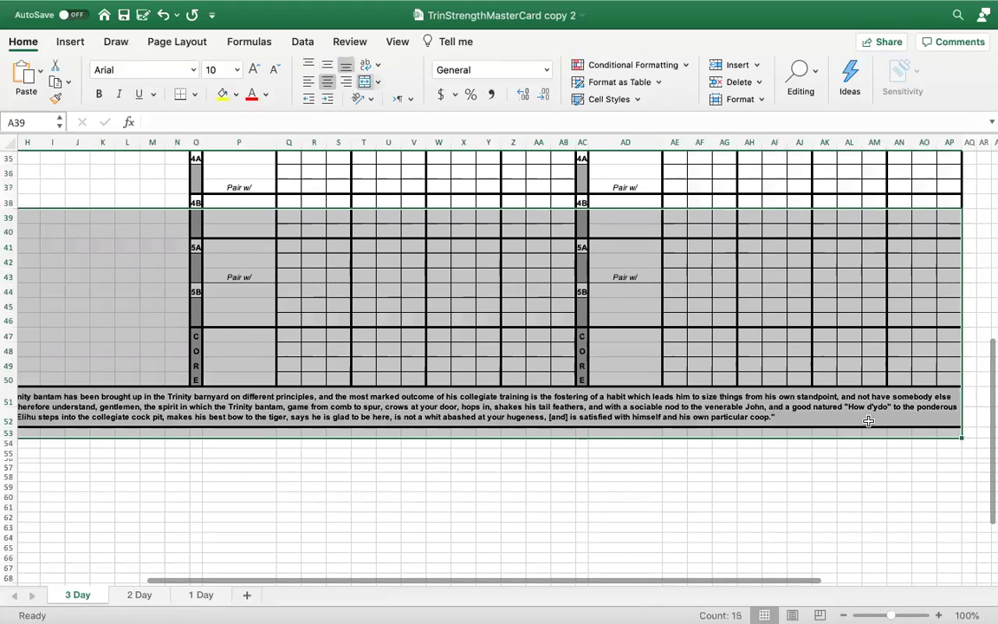
scroll(864, 375, up, 3)
scroll(865, 374, left, 3)
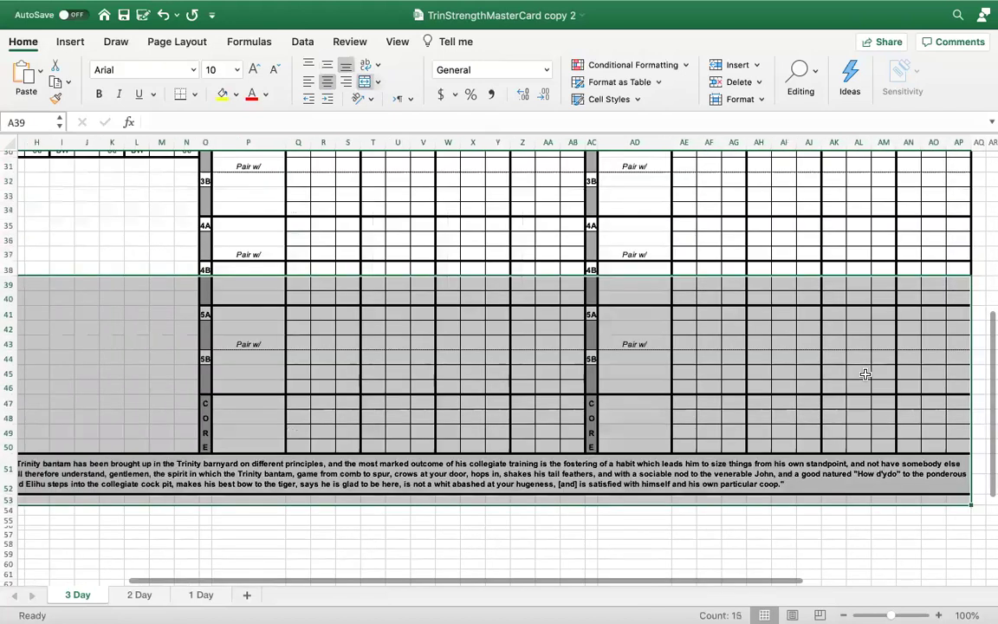
click(144, 12)
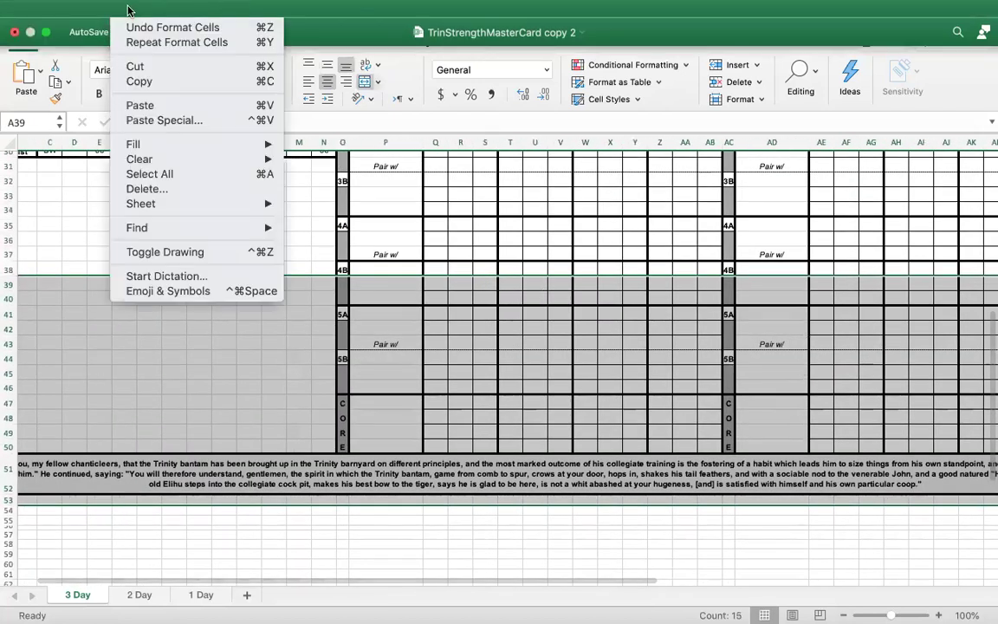
mouse_move(193, 163)
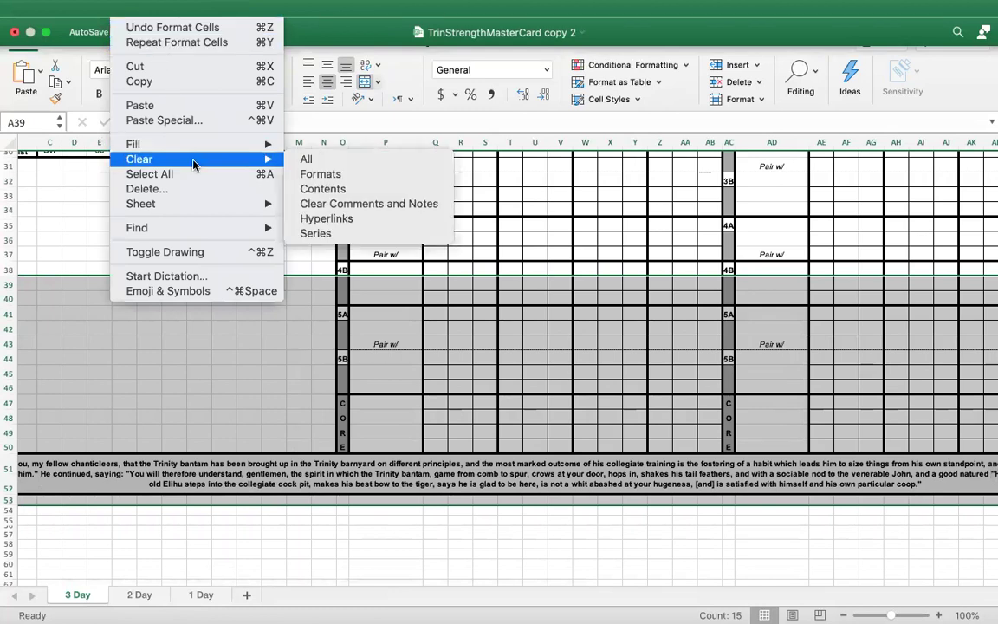
click(332, 165)
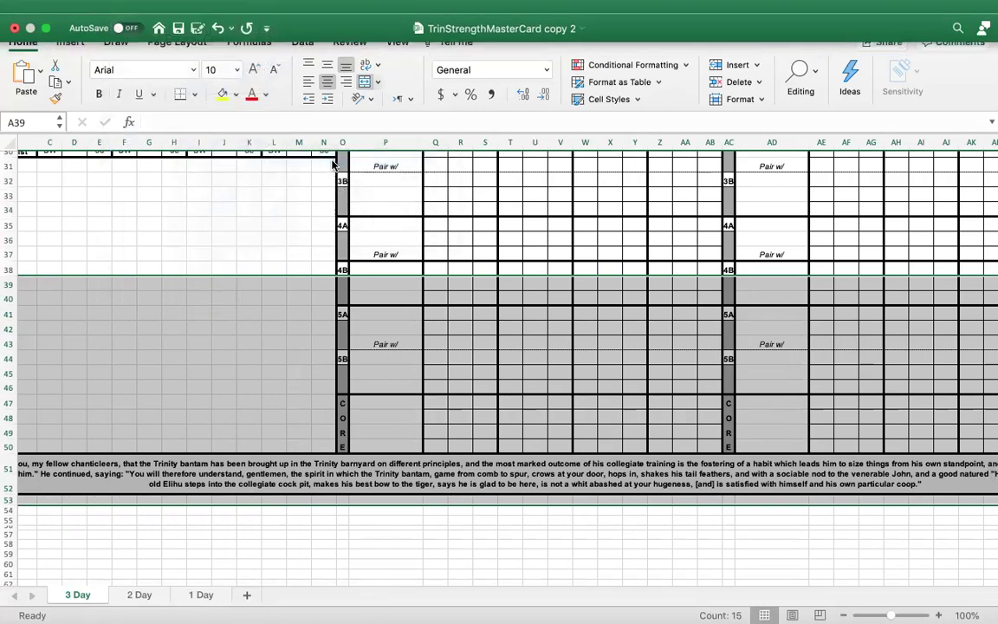
click(470, 383)
- Add a thick solid top border across A39:AP39 to close off the card below row 38
scroll(470, 384, up, 5)
scroll(459, 377, right, 4)
scroll(454, 374, left, 4)
scroll(455, 373, down, 3)
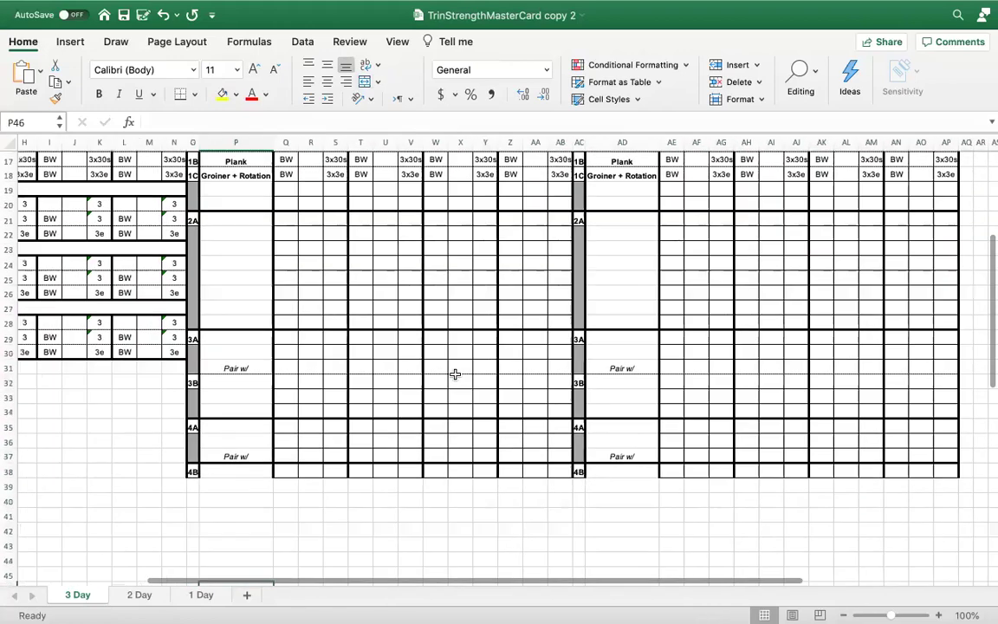
click(24, 402)
drag(69, 401, 920, 406)
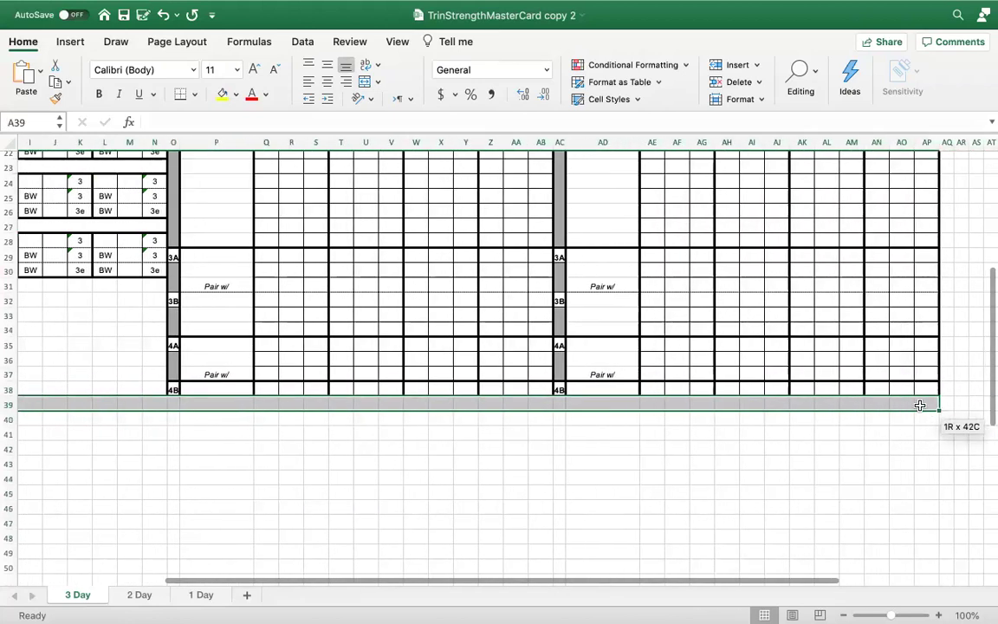
right_click(920, 406)
click(846, 538)
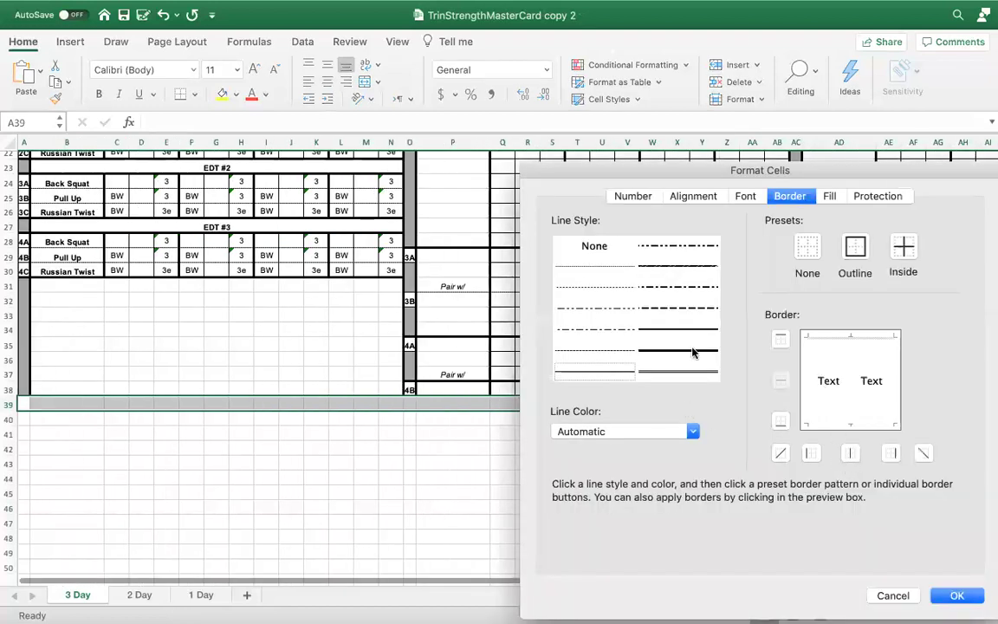
click(715, 351)
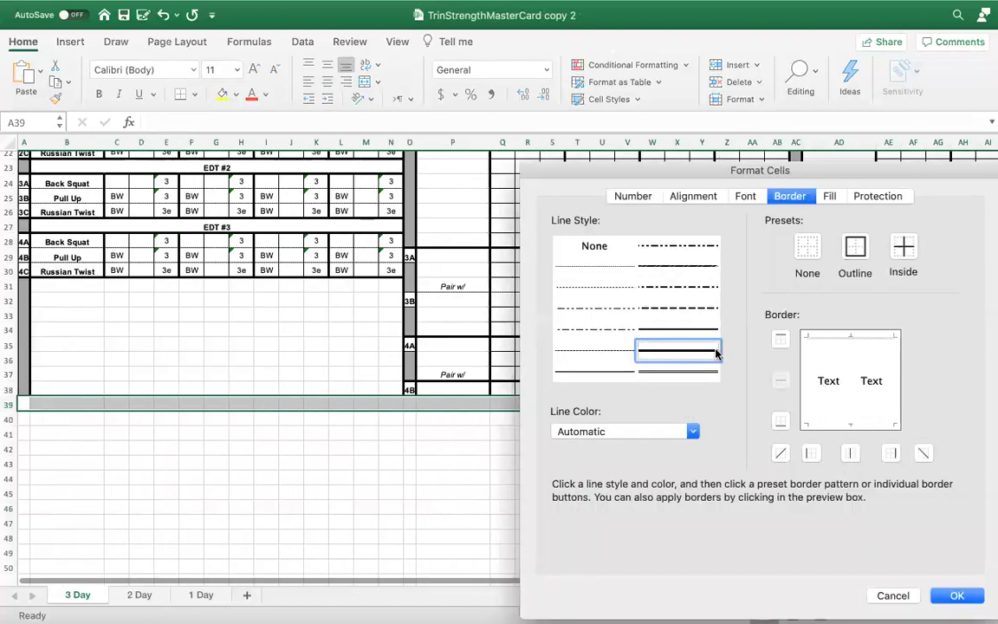
click(825, 338)
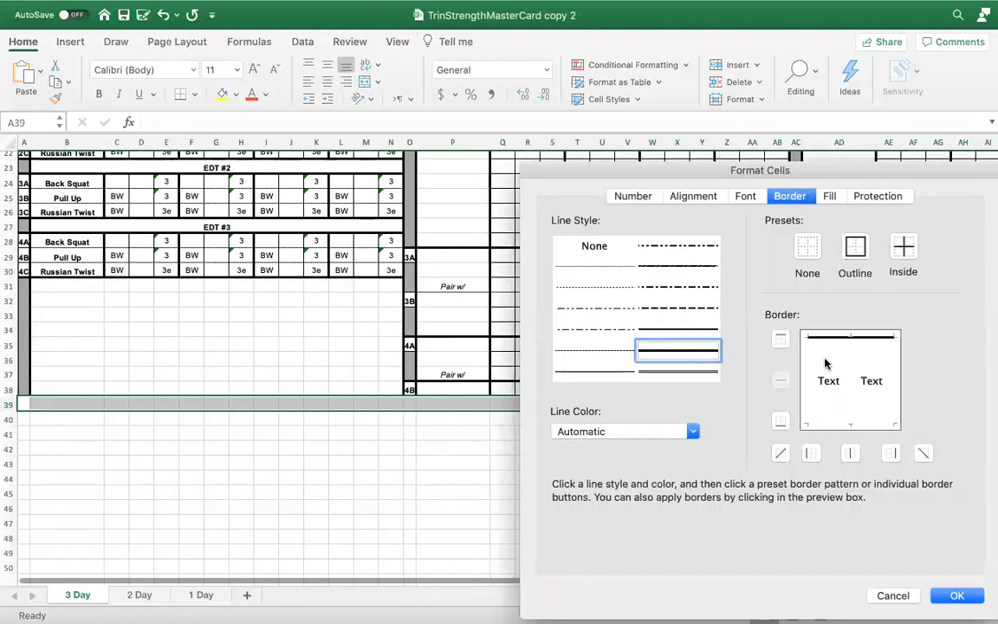
click(960, 595)
click(453, 386)
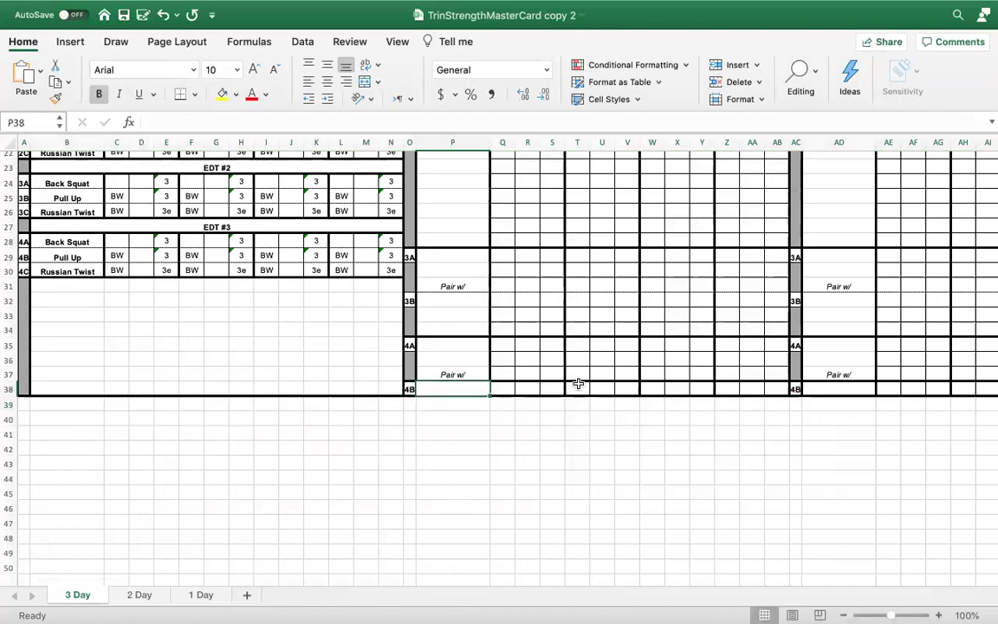
text(TRX ROW)
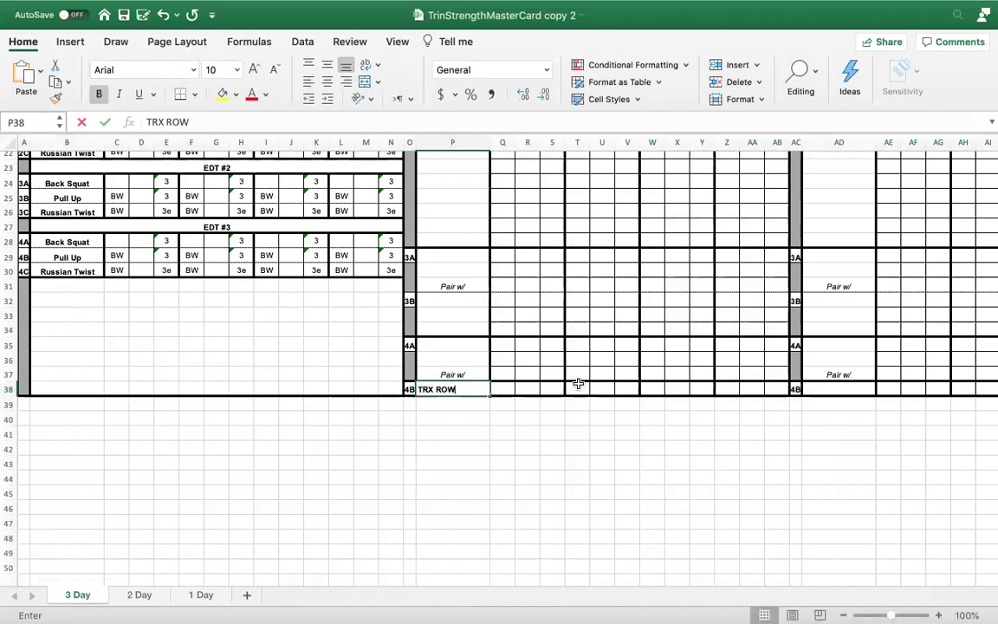
key(Return)
drag(459, 394, 461, 389)
click(611, 223)
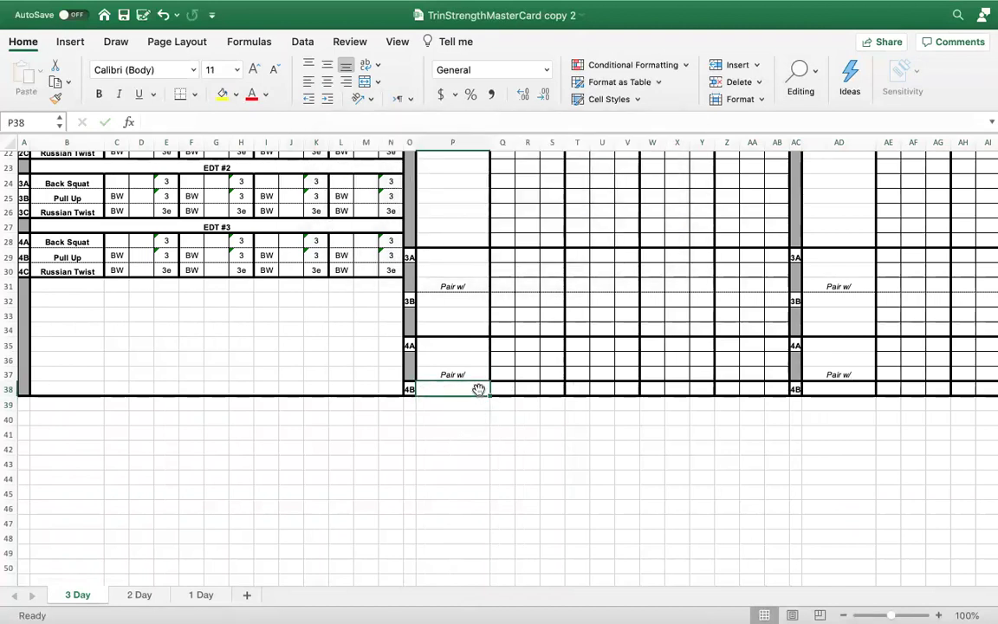
- Enter TRX Row as the Day 2 4B exercise in P38 and give the cell a thick outline border
text(TRX)
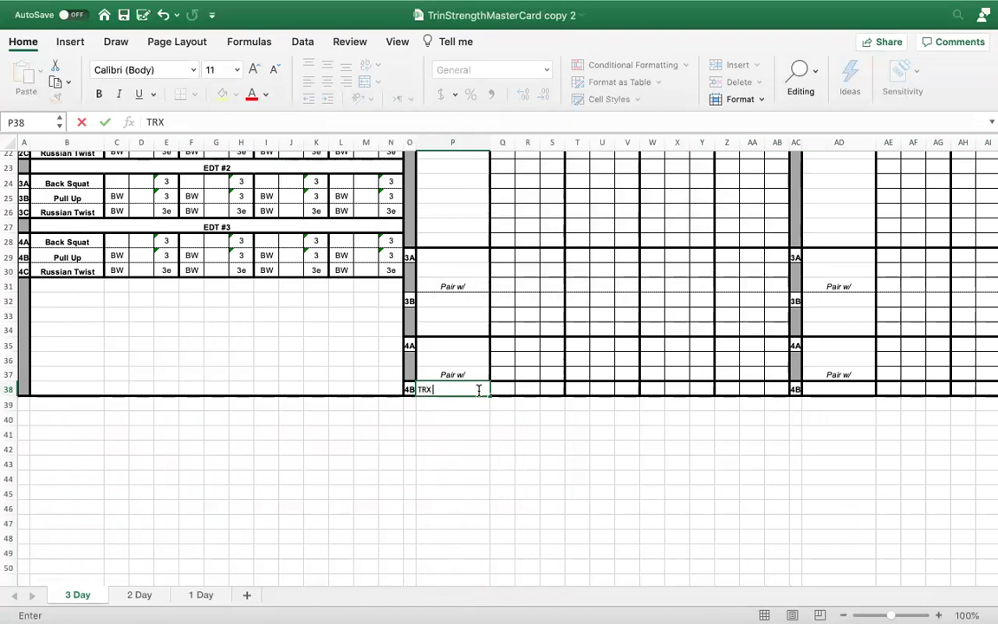
text( Row)
key(Return)
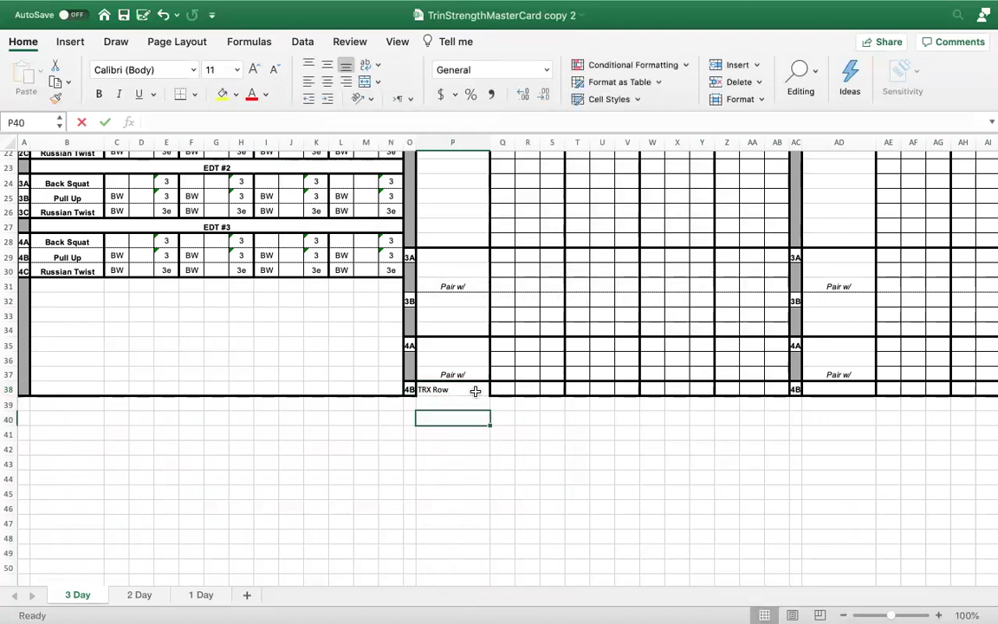
click(475, 391)
right_click(477, 391)
click(569, 540)
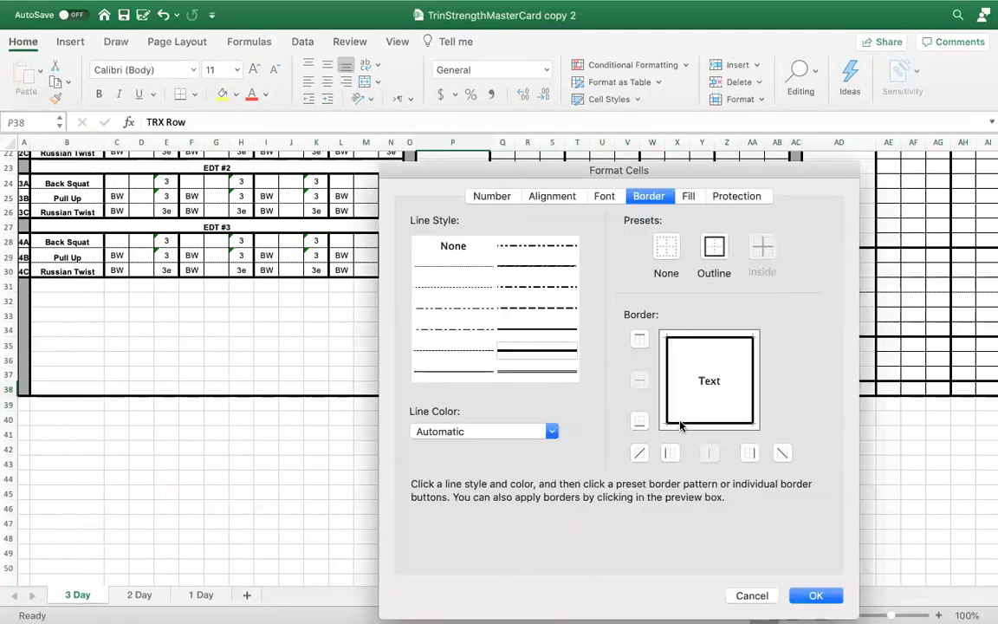
click(814, 595)
click(648, 425)
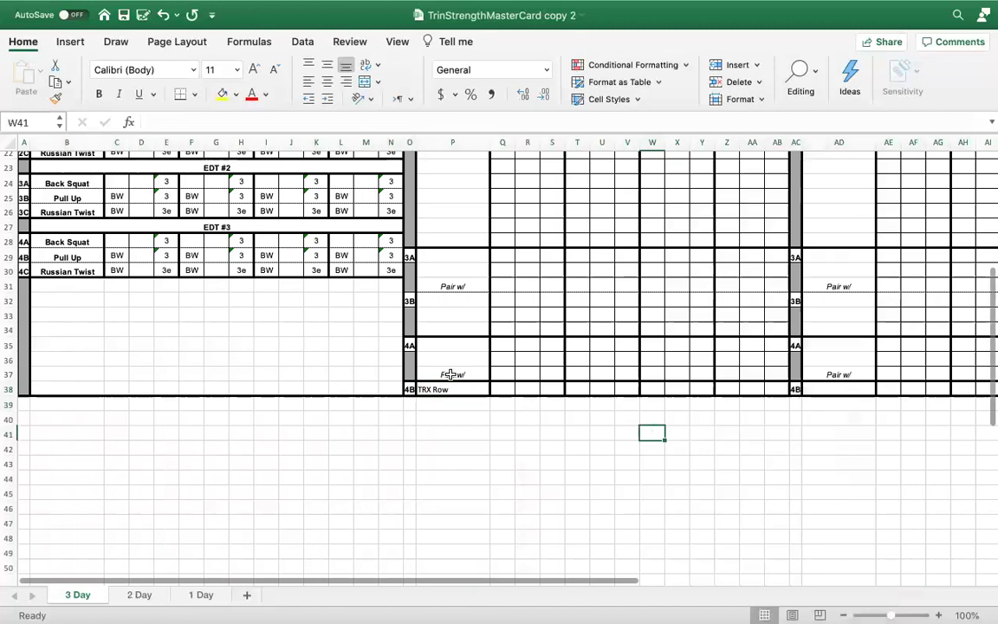
- Center the TRX Row text in P38 and make it bold
click(457, 389)
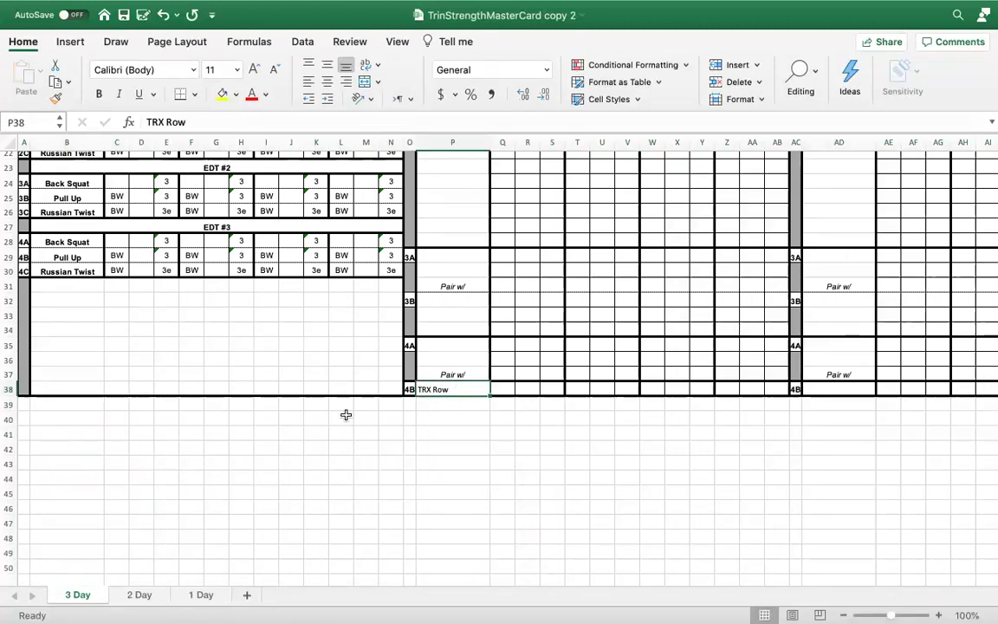
click(327, 82)
click(98, 94)
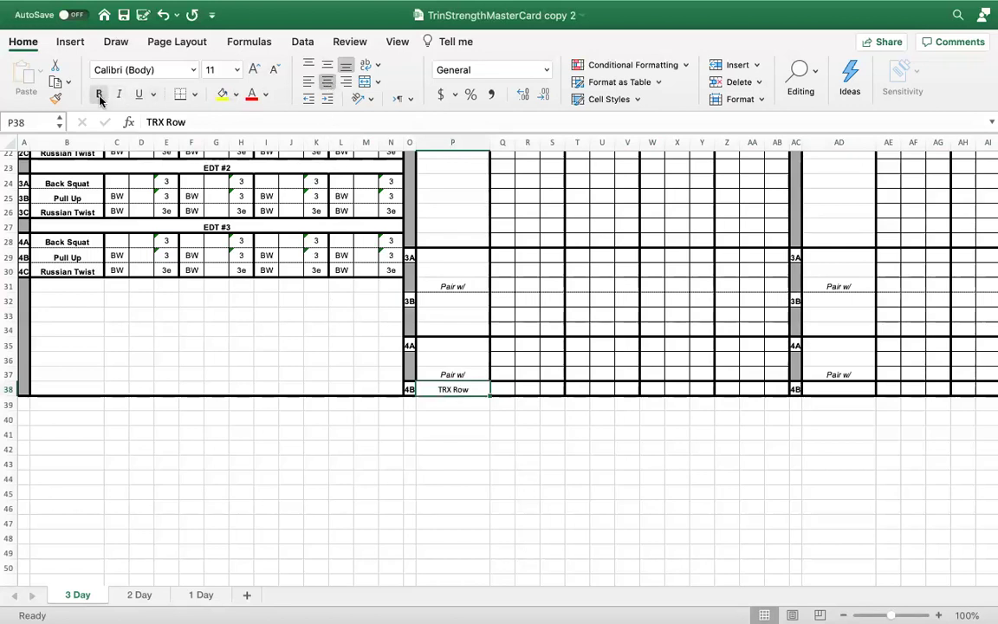
click(605, 399)
- Enter BB Bench Press as the Day 2 2A exercise in P21
scroll(605, 397, right, 3)
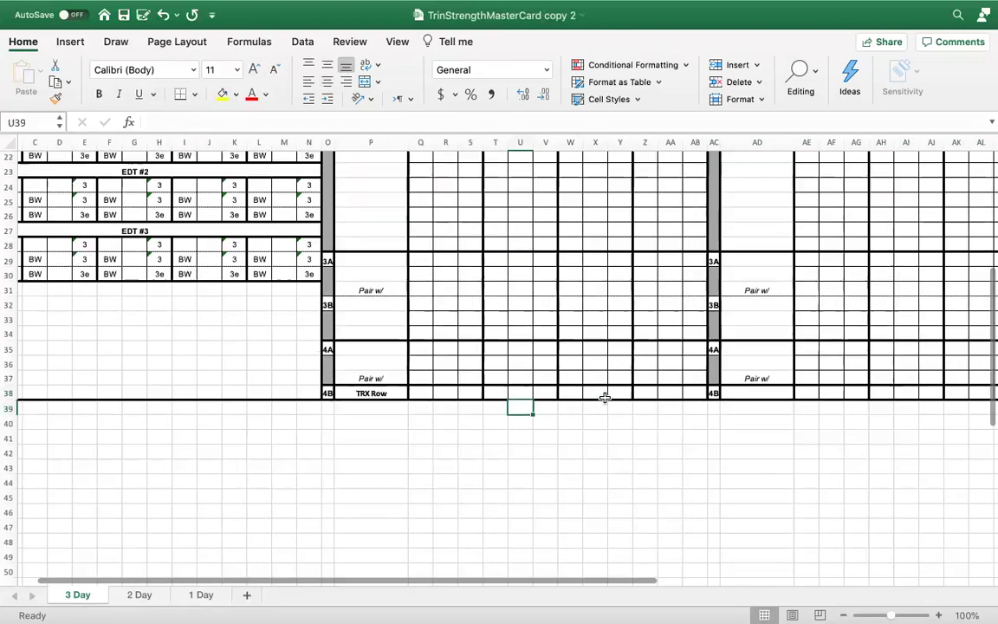
scroll(416, 362, up, 1)
scroll(416, 362, up, 4)
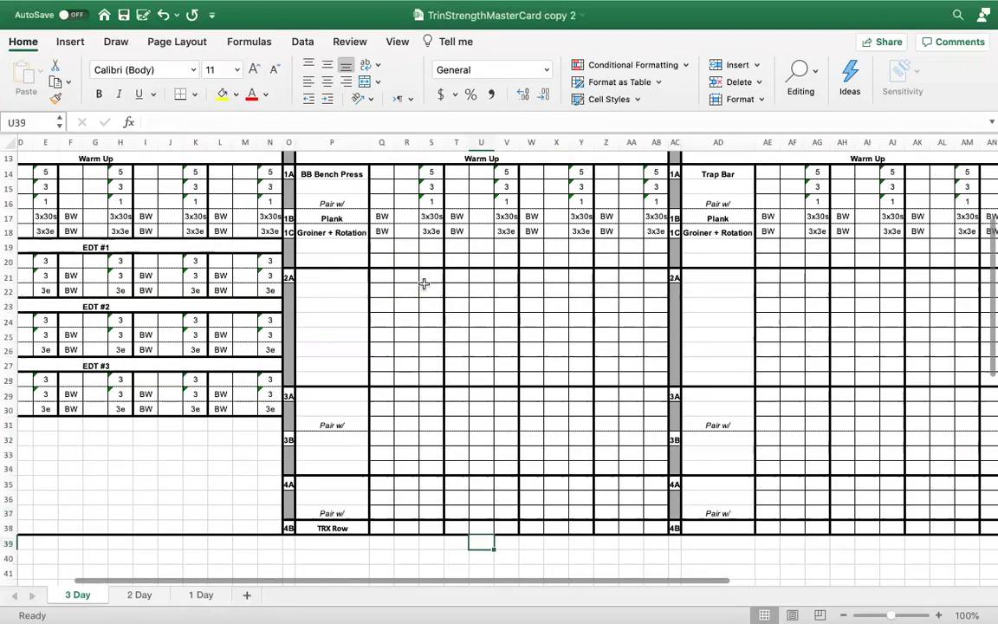
click(355, 273)
text(Be)
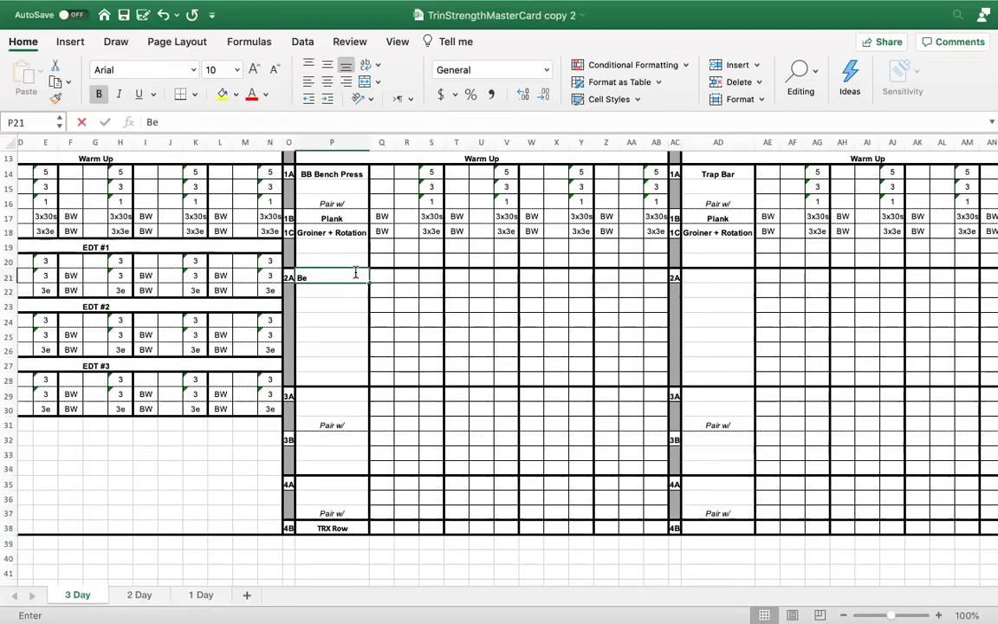
text(nch)
key(BackSpace)
key(BackSpace)
key(BackSpace)
key(BackSpace)
key(BackSpace)
key(BackSpace)
text(BB Bench Press)
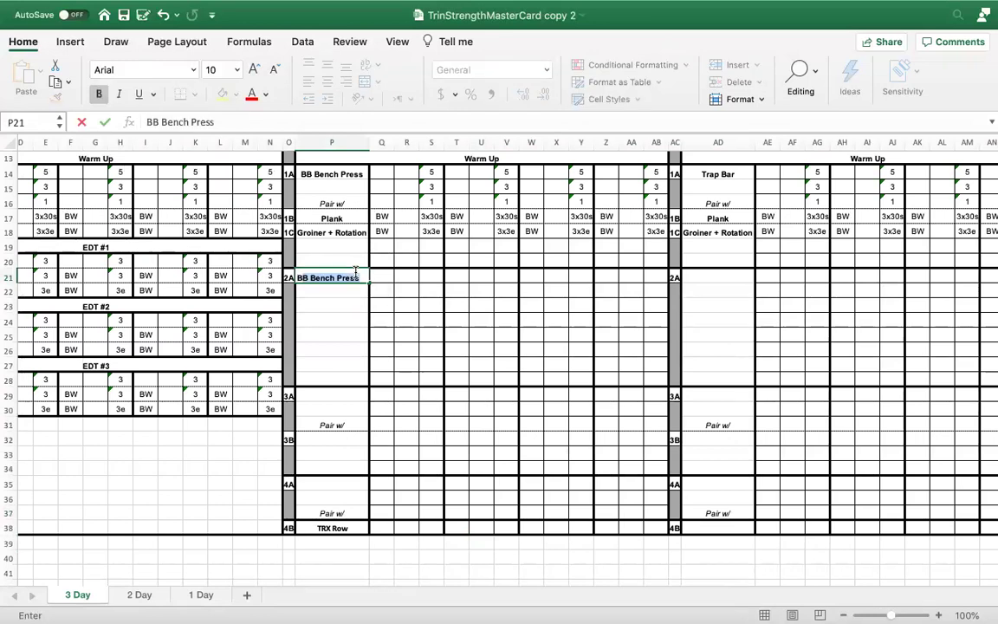
key(Return)
- Center the BB Bench Press text in P21 horizontally
click(386, 349)
click(342, 276)
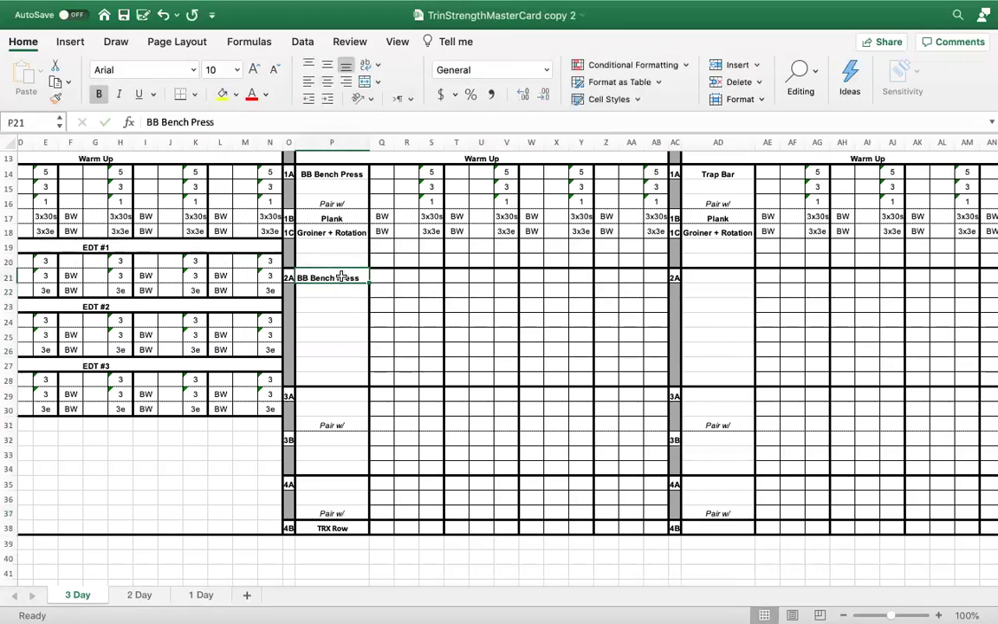
click(328, 84)
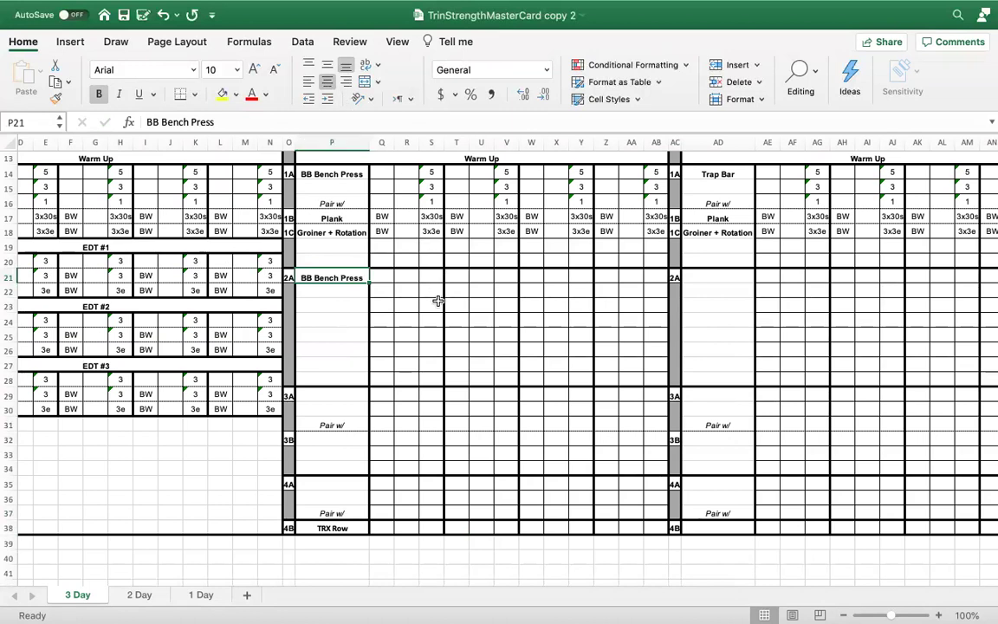
scroll(438, 301, down, 1)
scroll(438, 301, right, 1)
drag(416, 286, 441, 301)
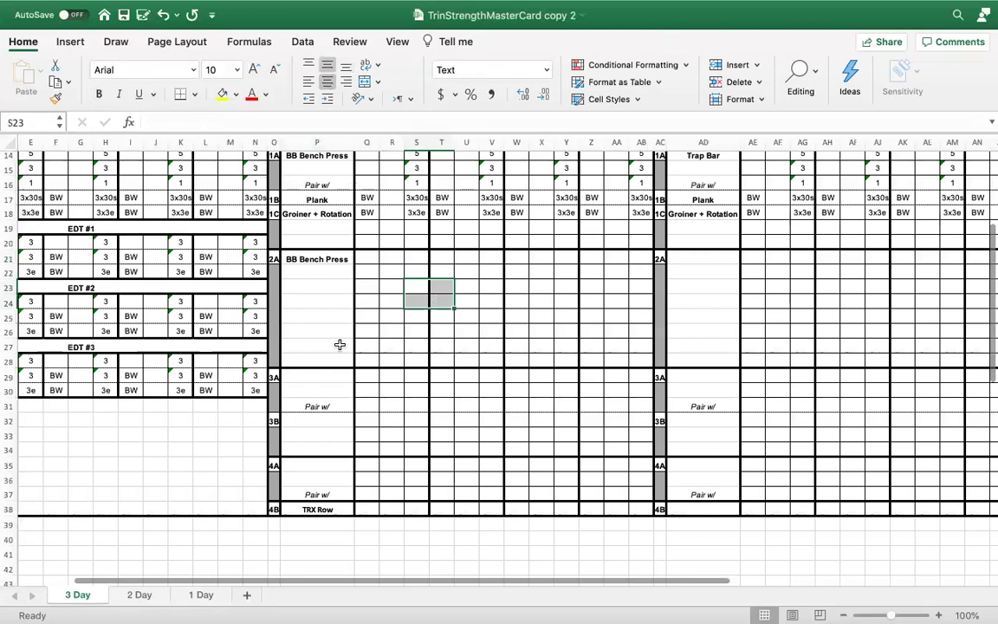
scroll(503, 417, left, 1)
scroll(503, 418, down, 5)
scroll(500, 417, left, 2)
scroll(498, 418, up, 6)
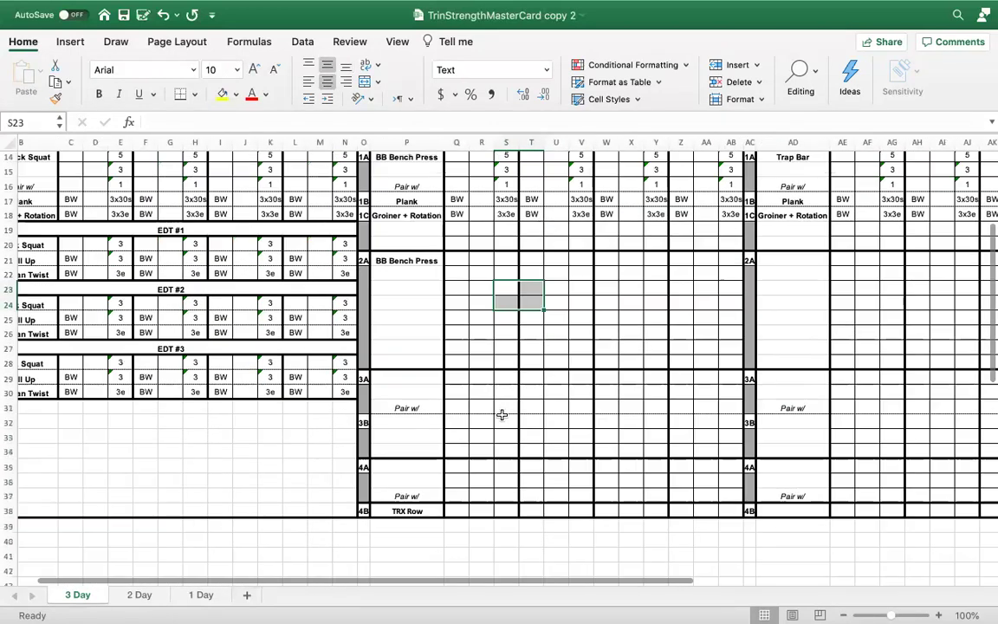
scroll(492, 420, up, 1)
scroll(492, 419, right, 3)
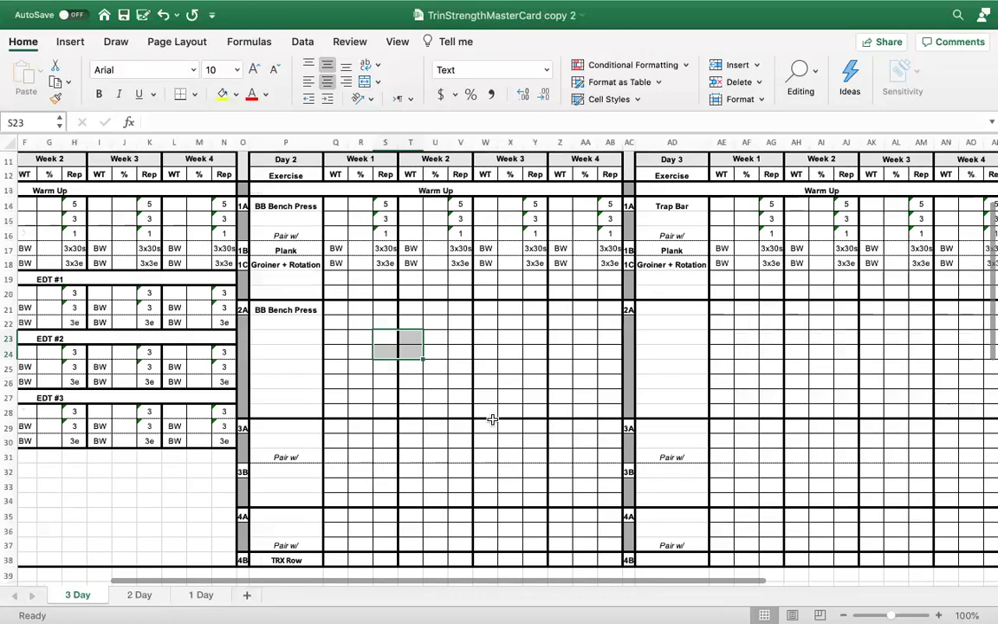
scroll(492, 419, left, 5)
scroll(492, 420, up, 10)
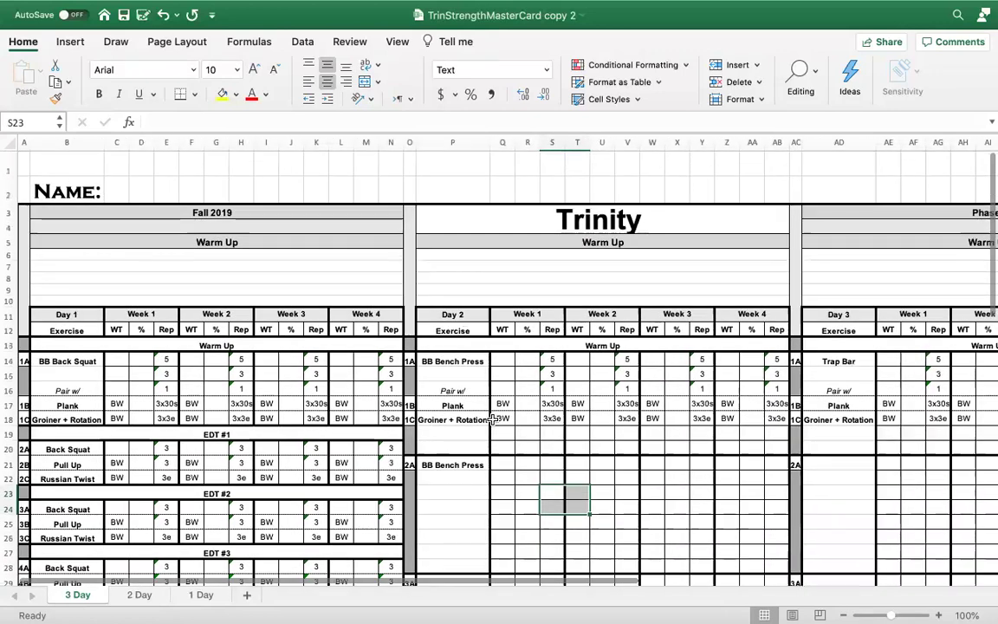
scroll(492, 419, down, 2)
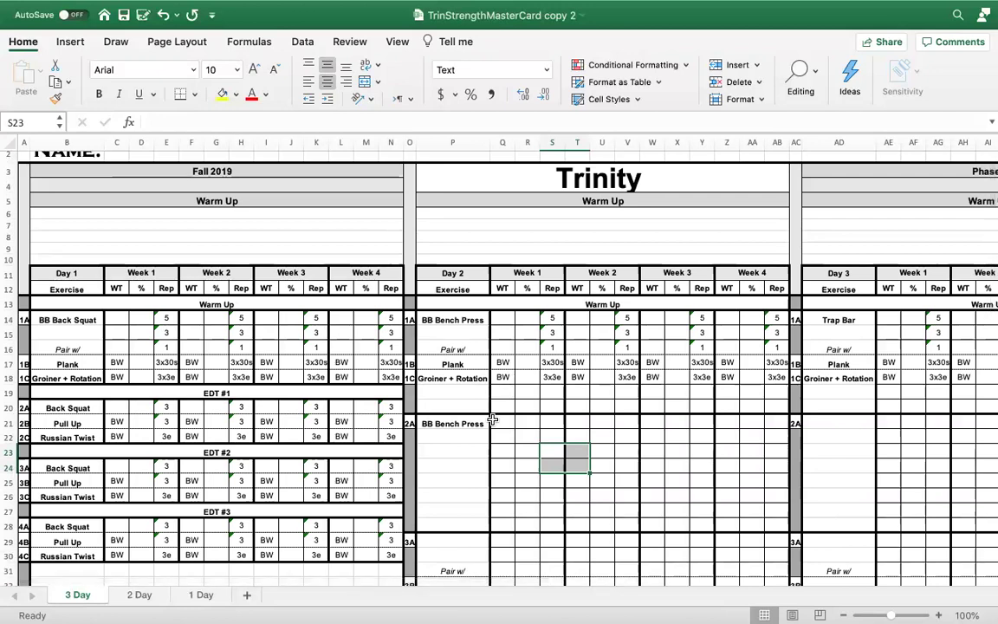
click(345, 421)
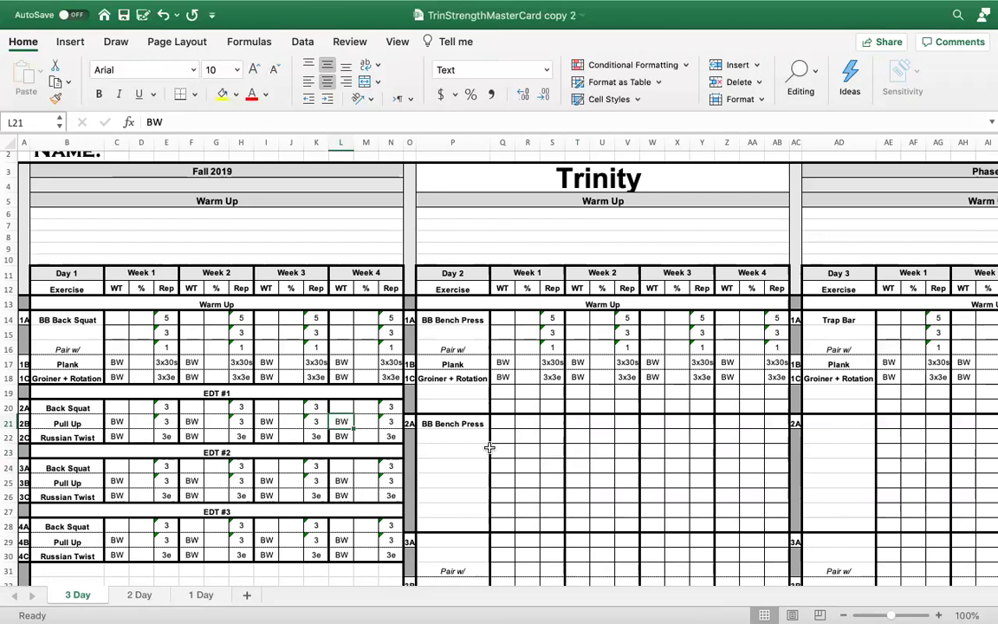
- Change the font of the entire 3 Day sheet to Imprint MT Shadow and look over the card
click(11, 142)
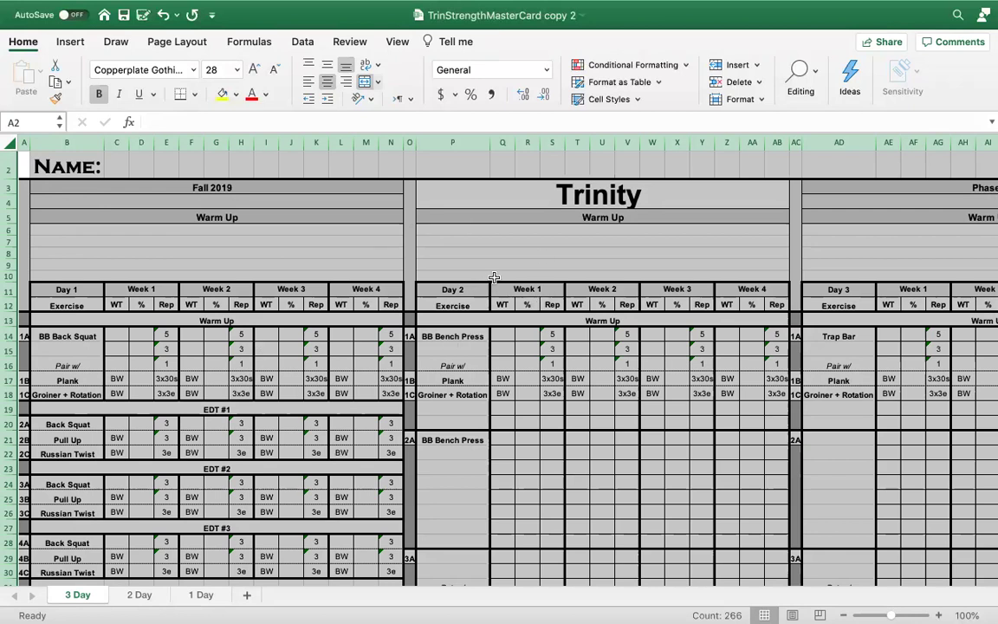
scroll(445, 251, down, 3)
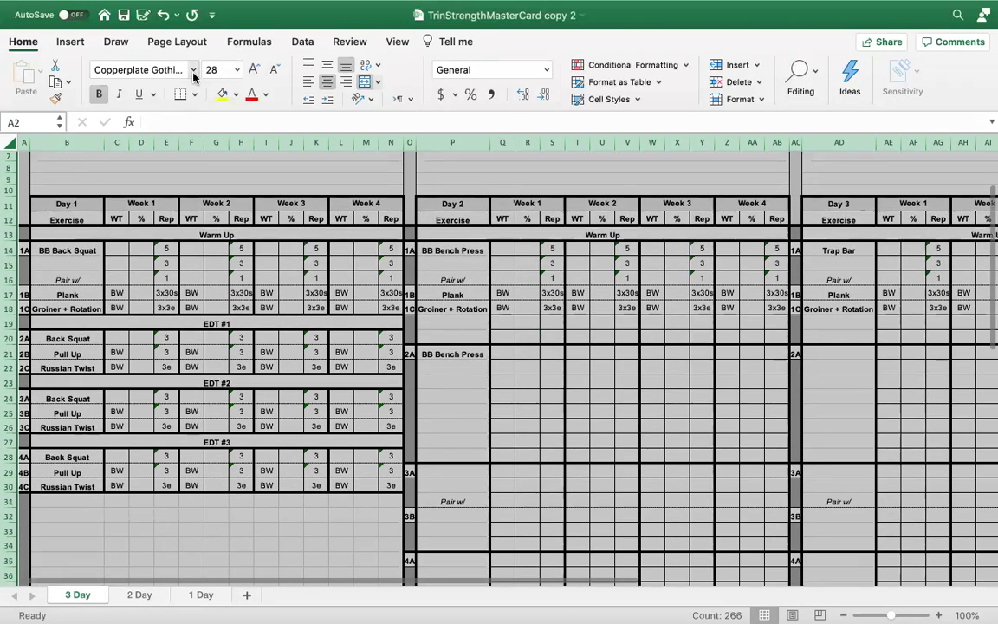
click(193, 71)
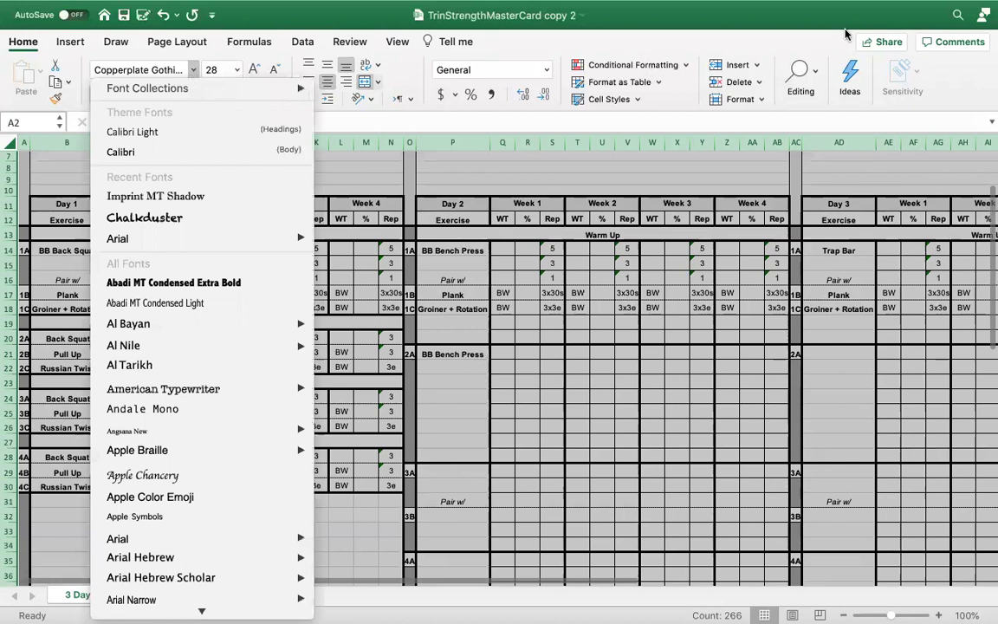
click(968, 45)
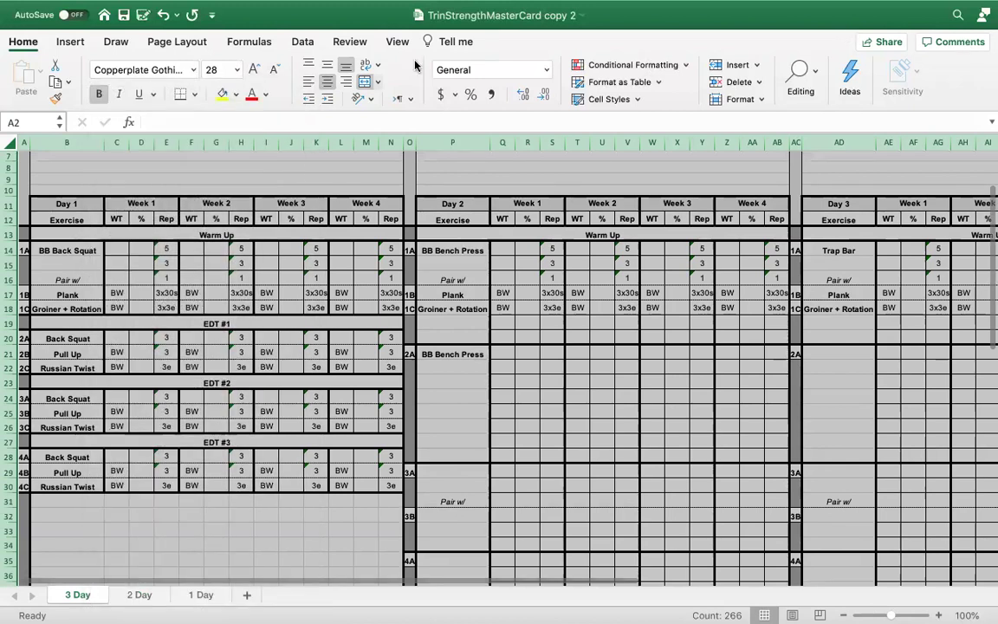
click(194, 69)
mouse_move(217, 239)
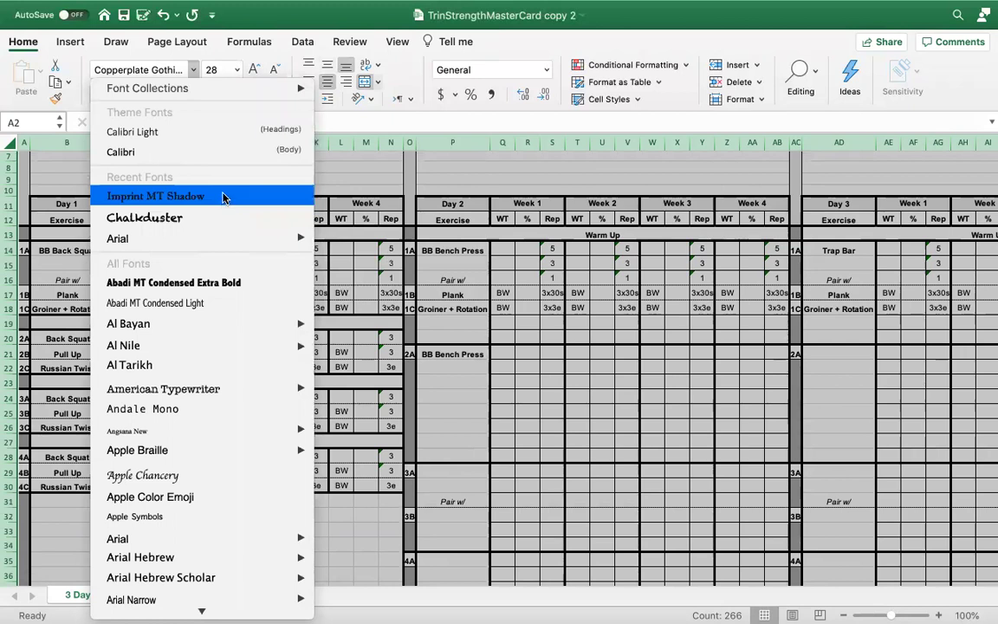
click(223, 198)
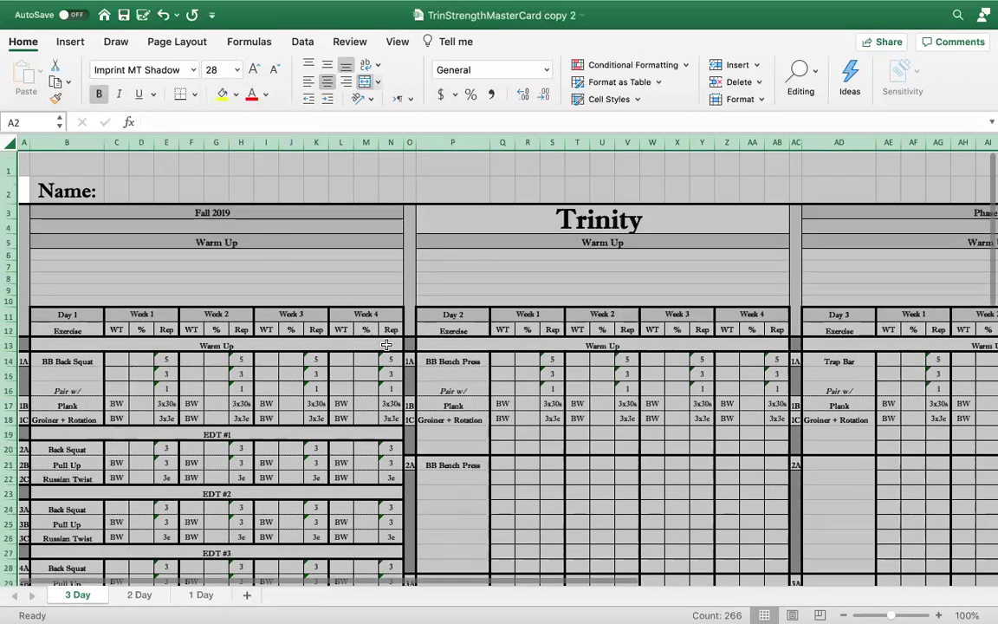
click(429, 374)
scroll(431, 374, down, 3)
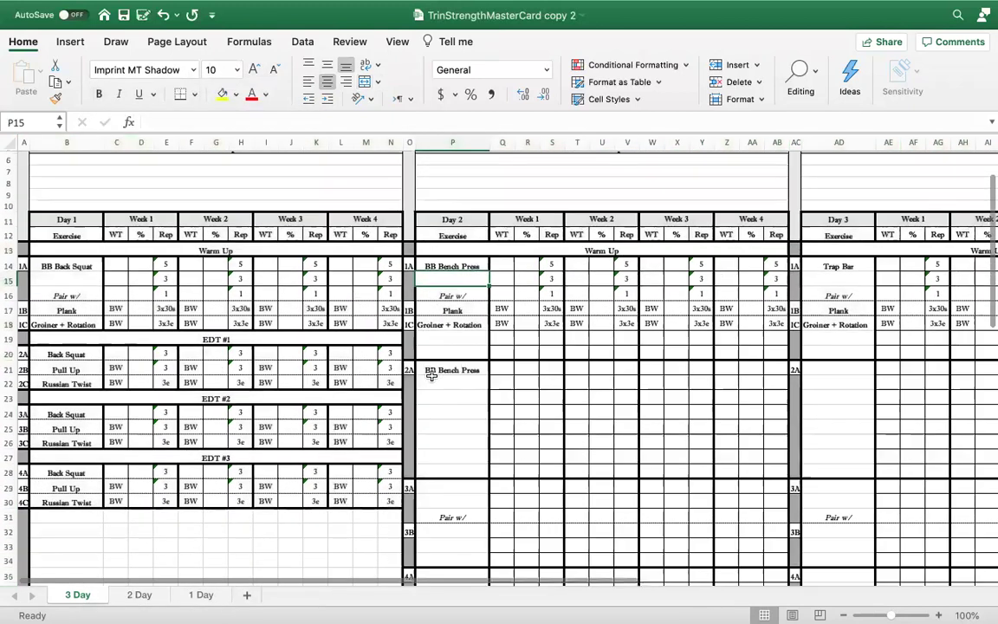
scroll(431, 374, down, 5)
scroll(430, 374, right, 5)
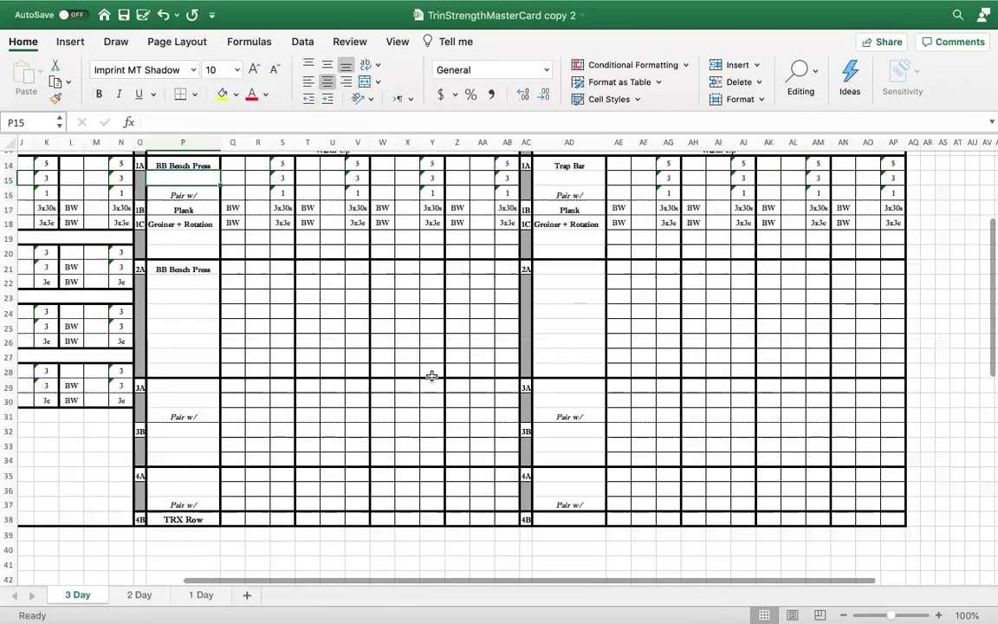
scroll(431, 375, up, 5)
scroll(431, 376, left, 5)
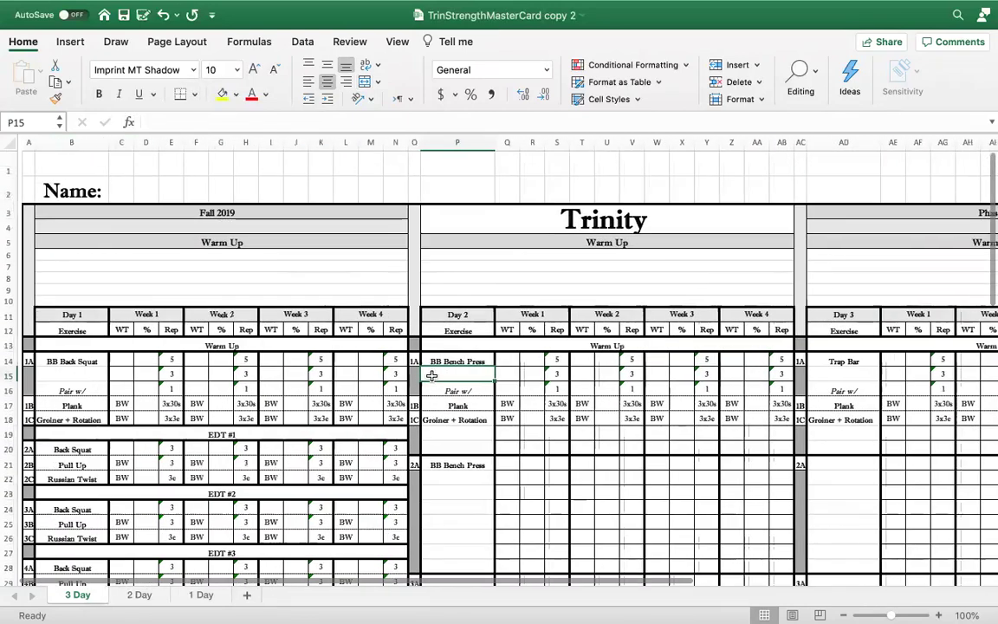
- Set the font of the entire 3 Day sheet to Arial
drag(38, 182, 628, 417)
click(47, 159)
click(13, 146)
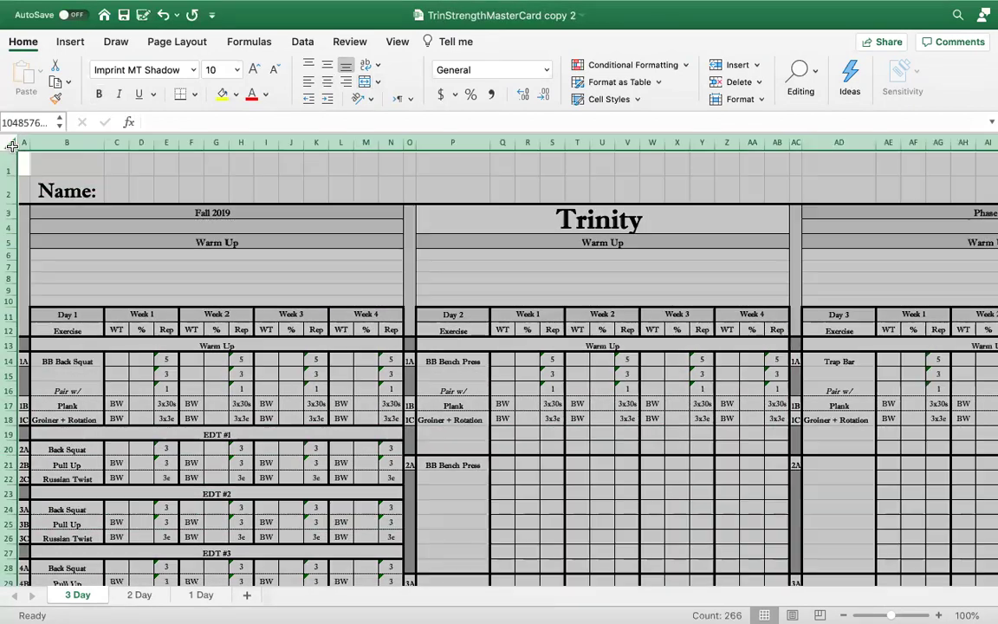
click(192, 73)
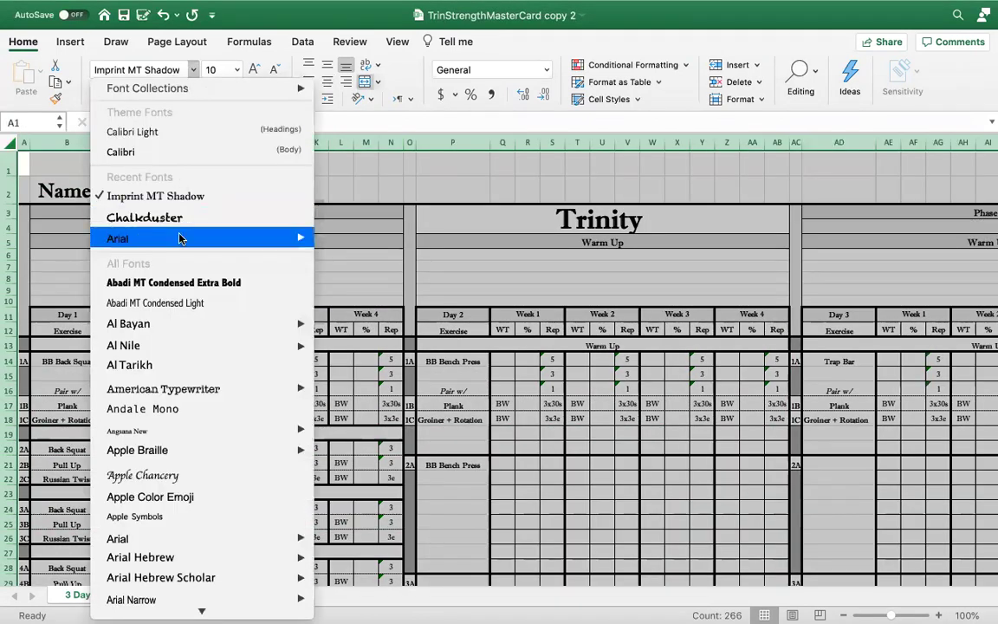
click(179, 236)
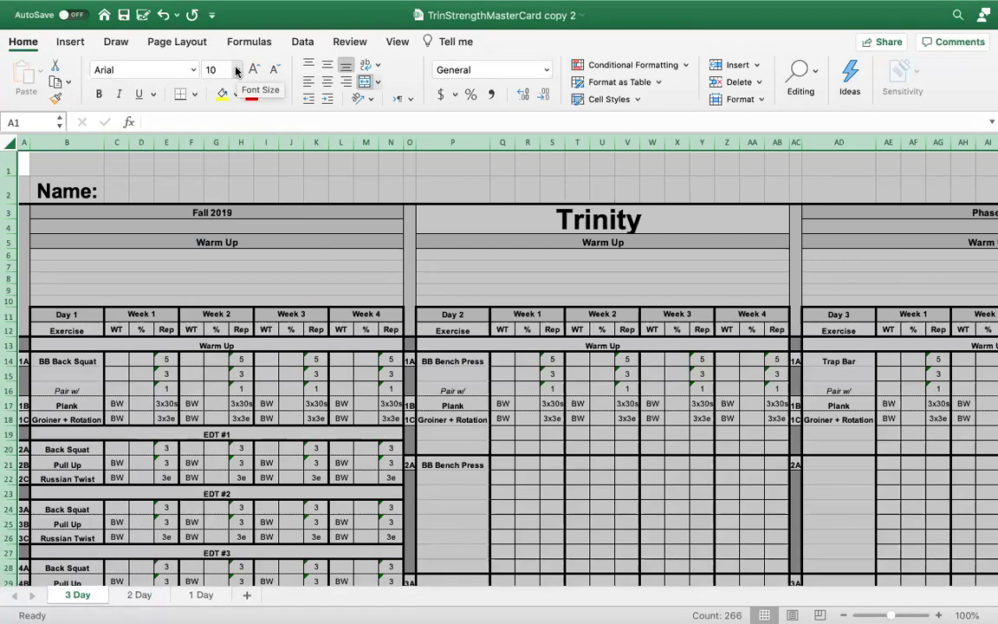
click(357, 242)
click(455, 223)
click(329, 212)
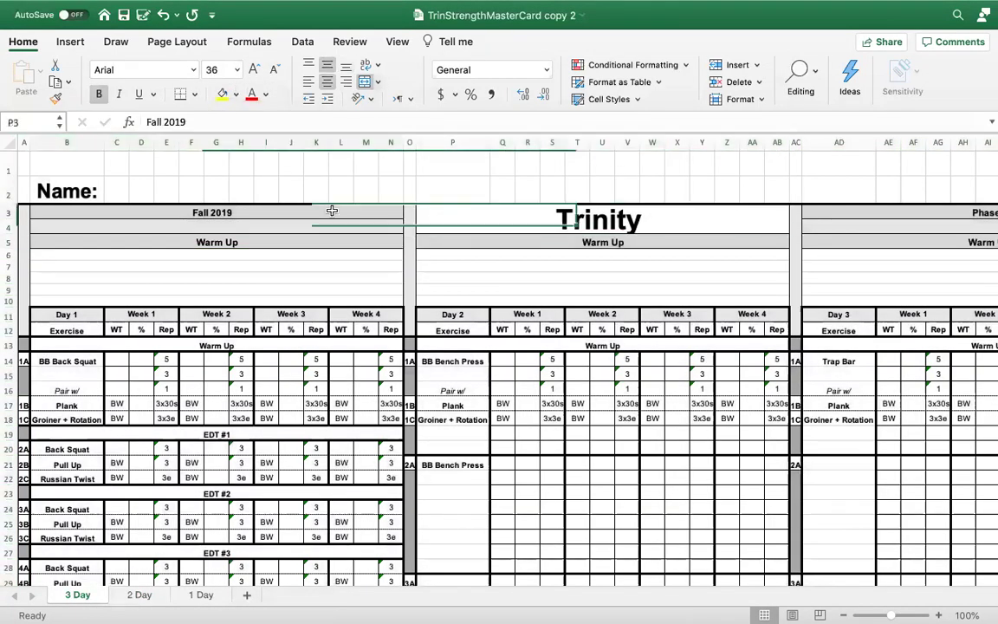
click(344, 252)
click(366, 240)
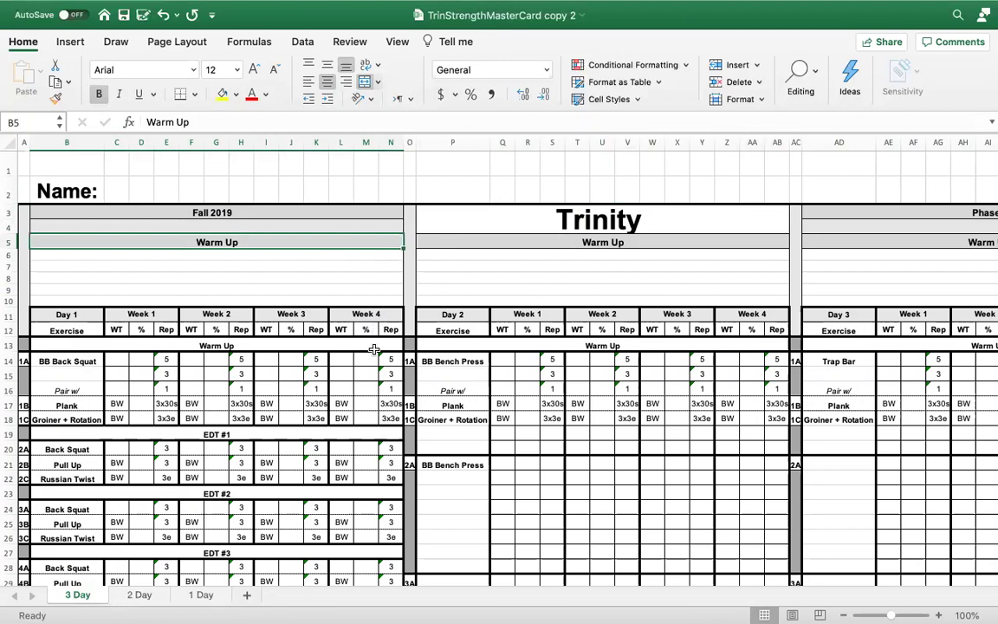
- Set the font size of the TRX Row text in P38 to 10
scroll(374, 350, down, 10)
scroll(374, 349, left, 3)
scroll(373, 349, up, 1)
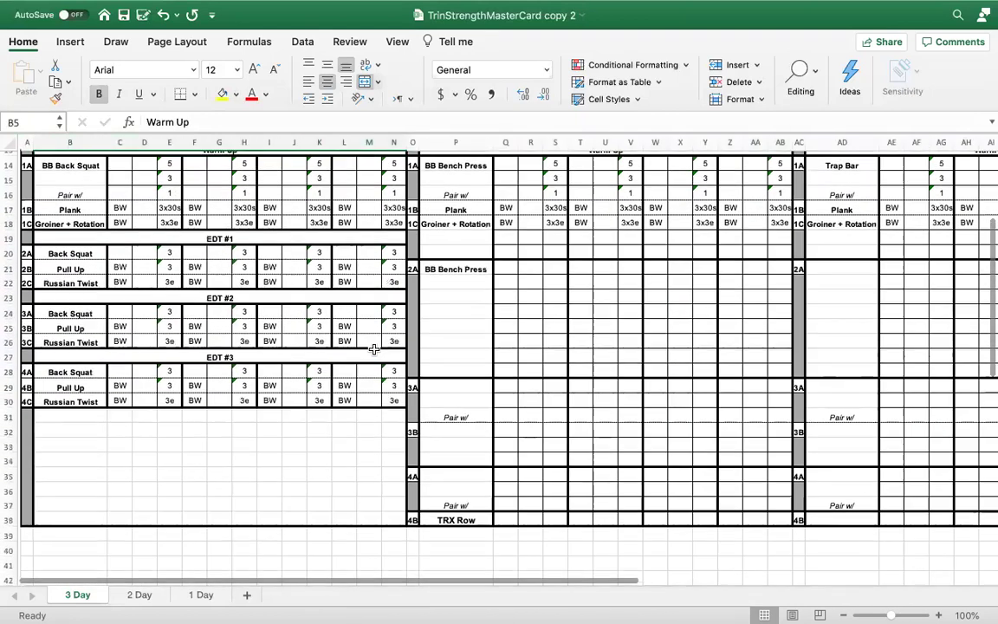
click(466, 521)
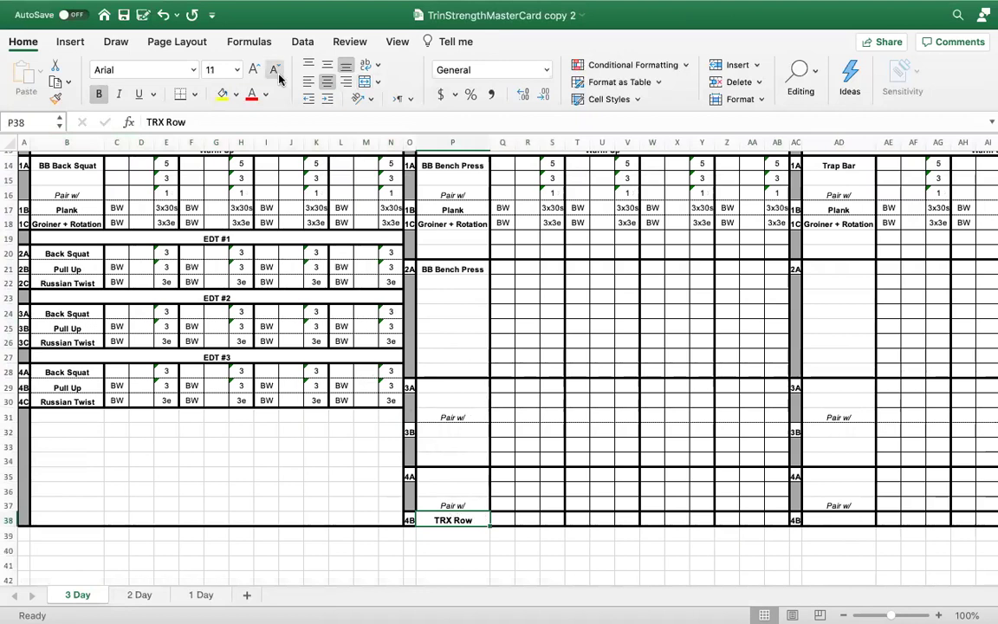
click(237, 70)
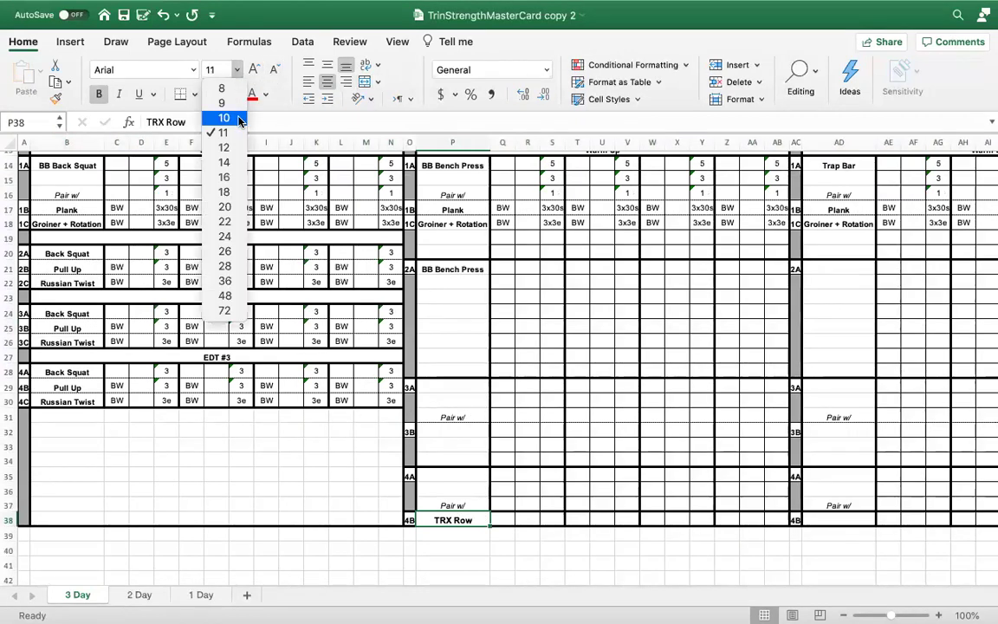
click(225, 118)
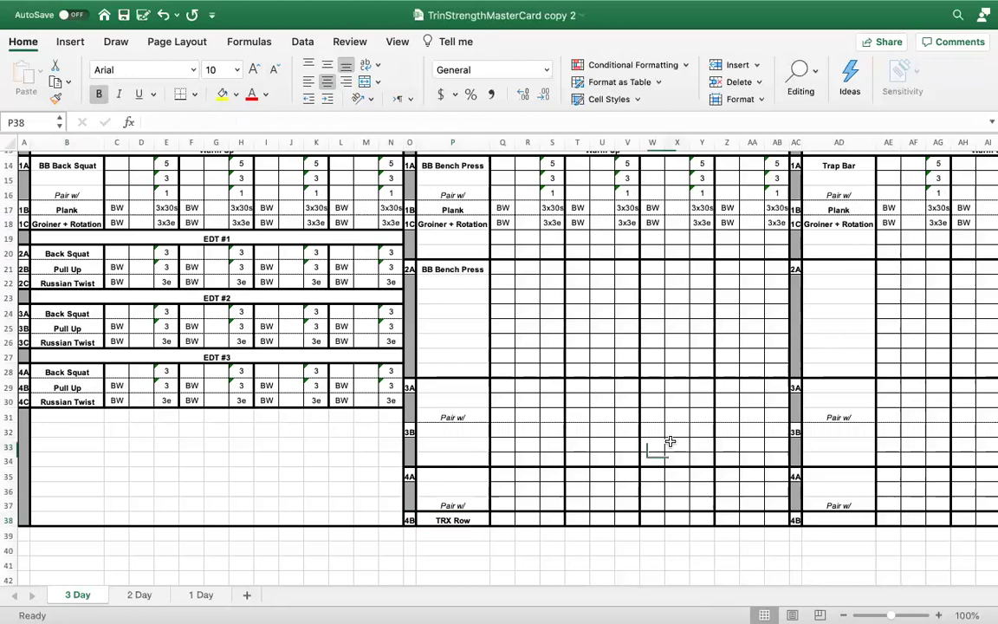
click(668, 440)
scroll(665, 431, up, 5)
scroll(665, 432, right, 5)
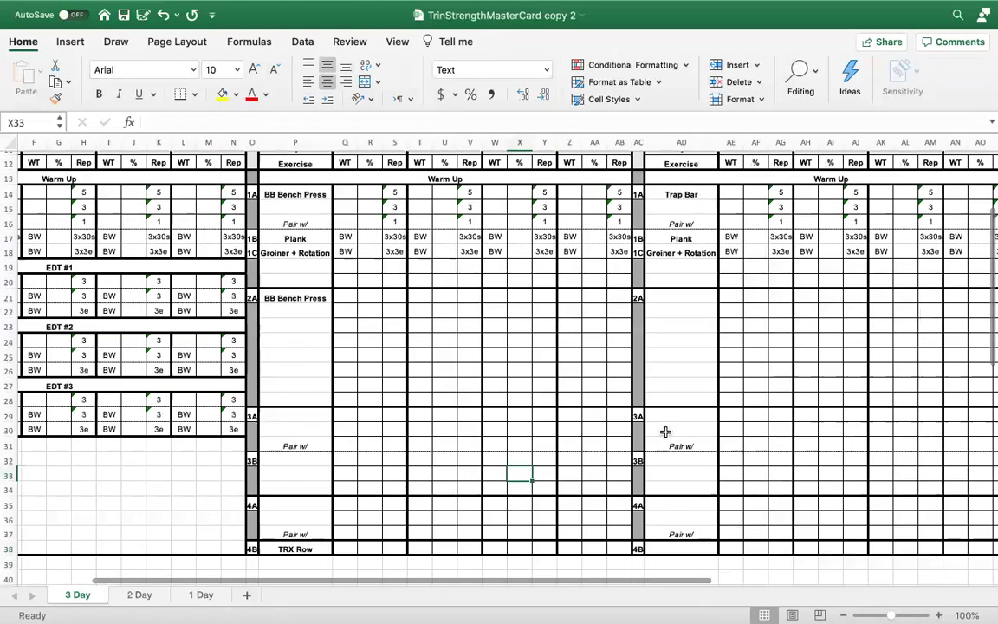
scroll(665, 432, left, 5)
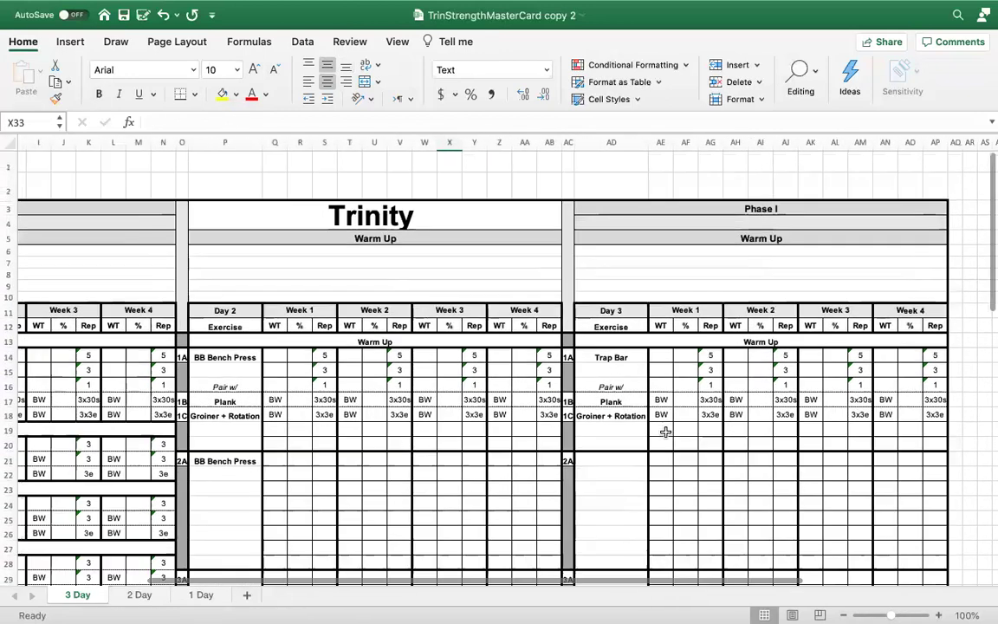
scroll(666, 431, down, 2)
scroll(665, 431, down, 2)
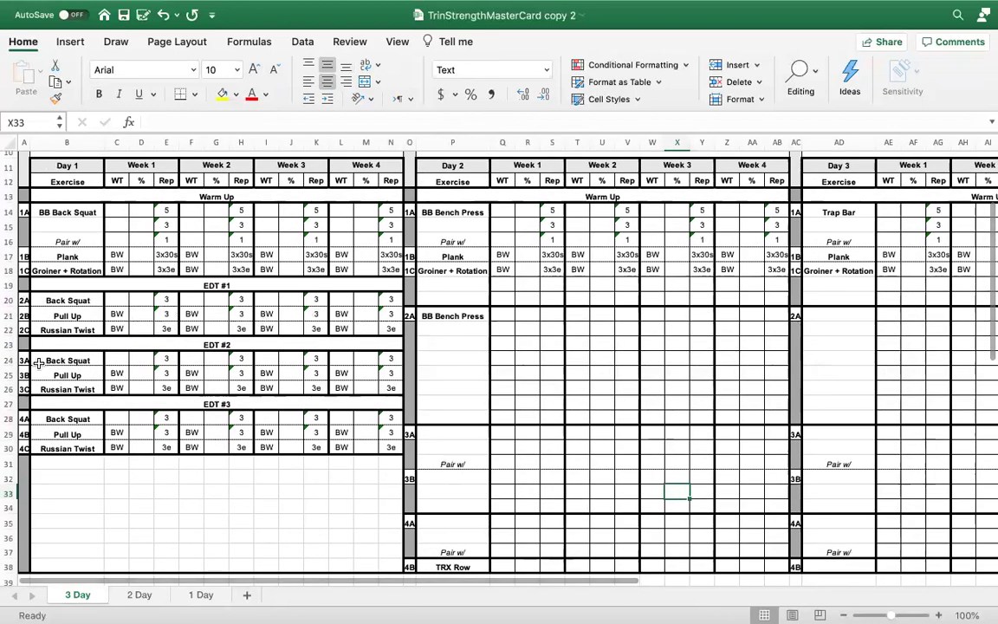
- Widen the narrow exercise-label columns A, O and AC together slightly so labels such as 1A and 3C fit
scroll(24, 286, up, 1)
scroll(25, 286, up, 4)
scroll(29, 297, down, 3)
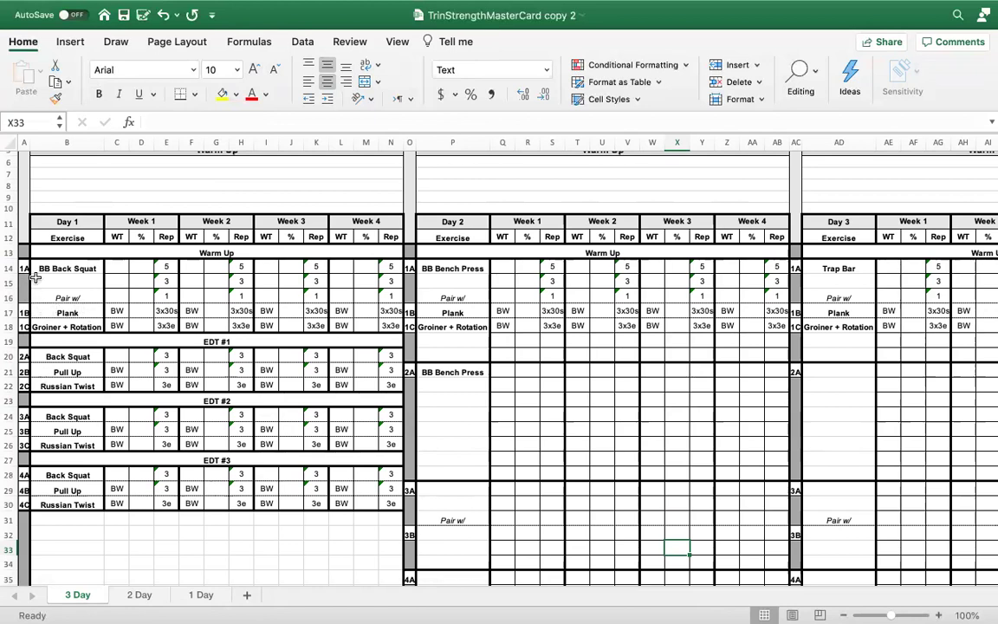
click(24, 142)
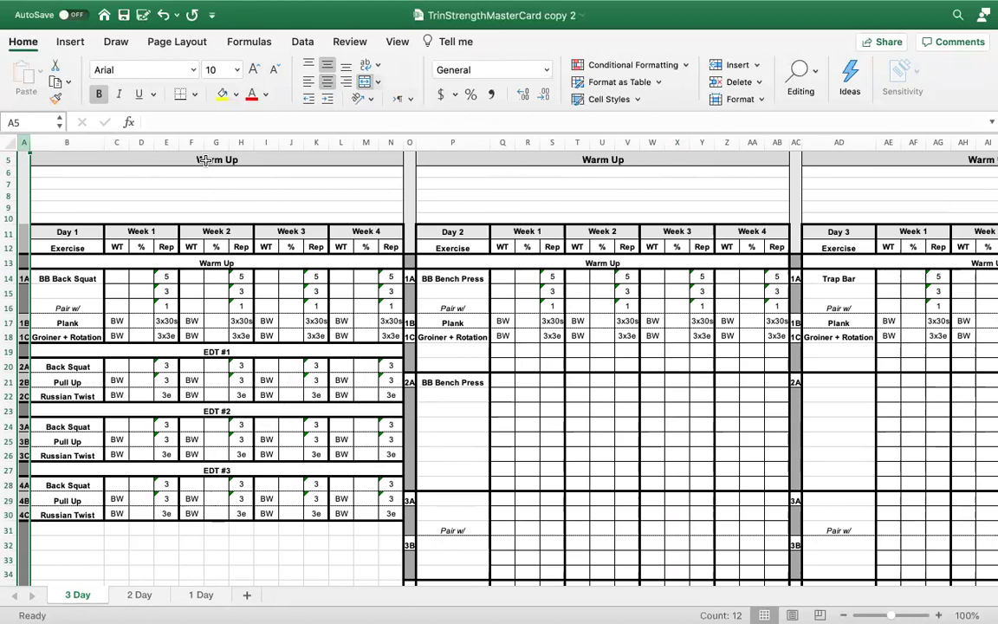
click(409, 143)
super+click(796, 142)
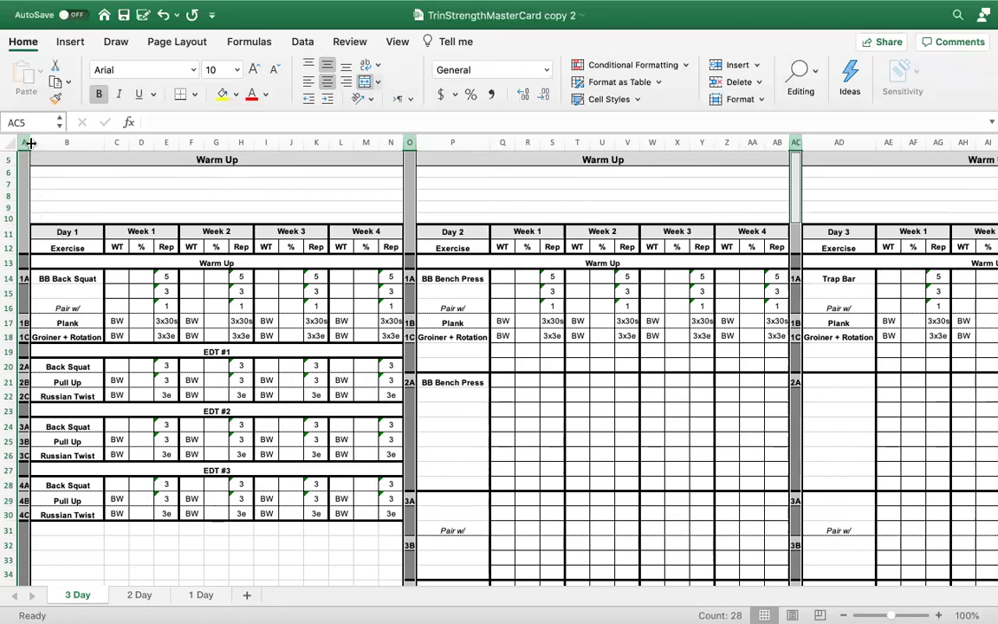
drag(31, 142, 36, 142)
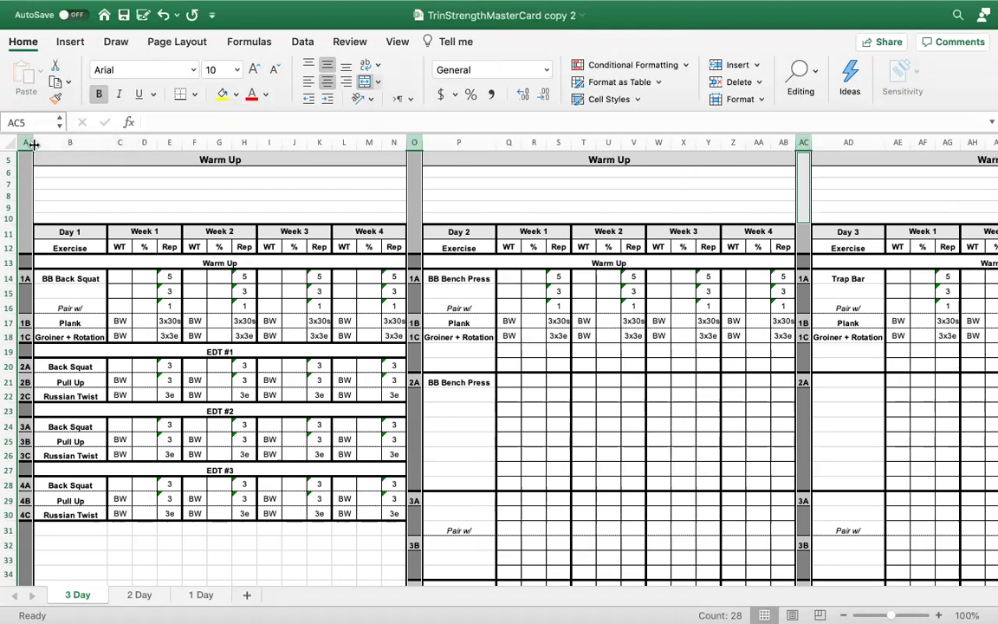
click(178, 453)
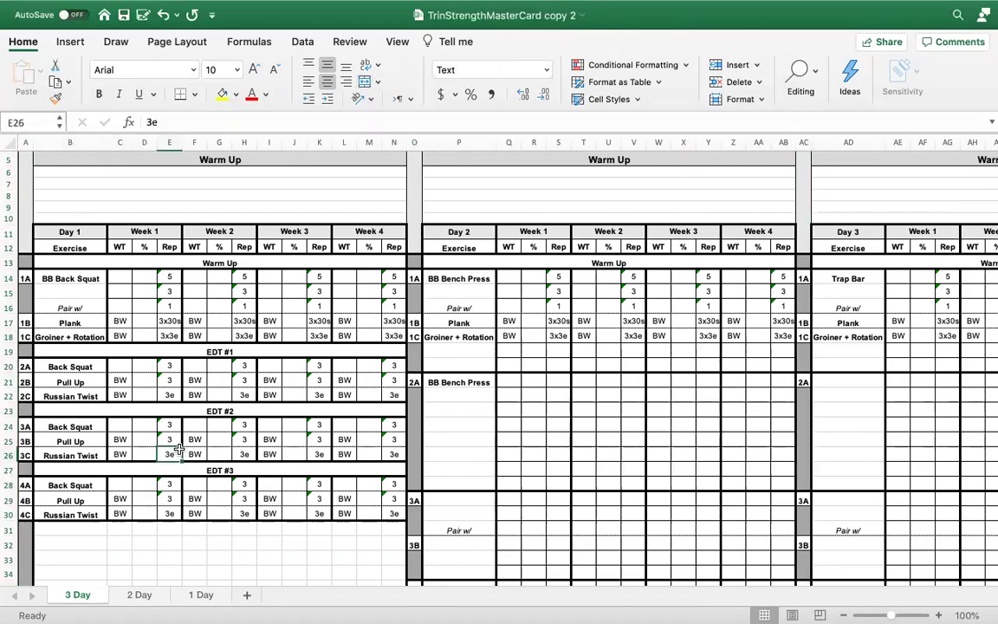
- Check the number and alignment settings in the cell formatting of columns A, O and AC
click(25, 142)
super+click(413, 142)
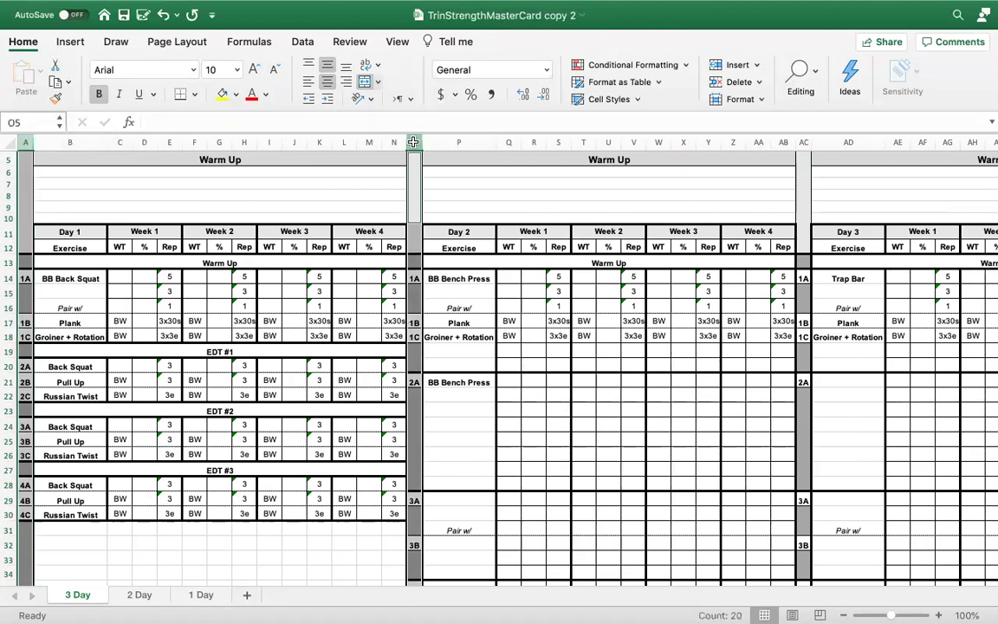
super+click(803, 142)
right_click(803, 142)
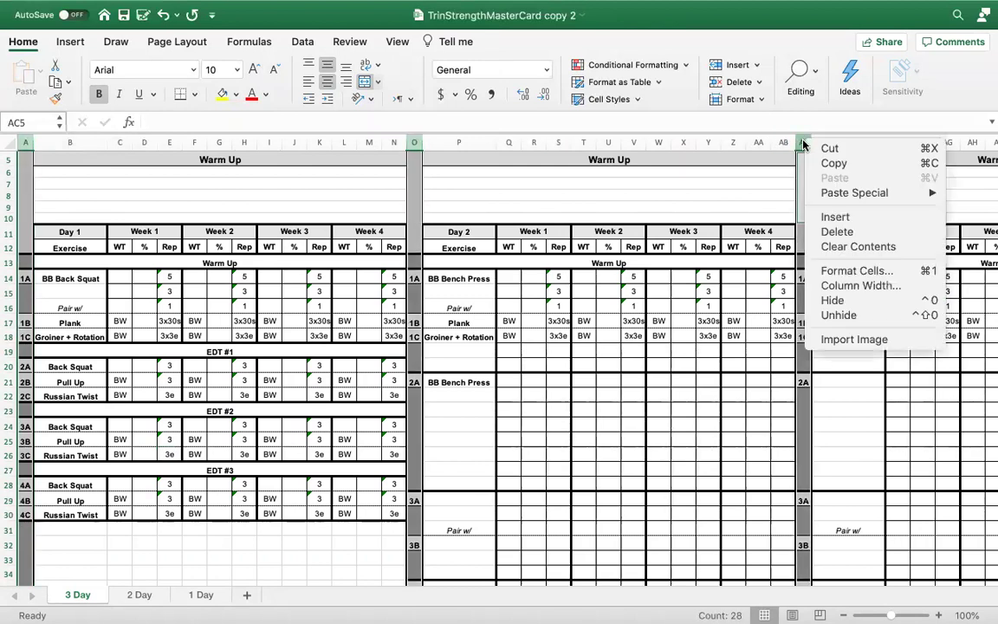
click(863, 269)
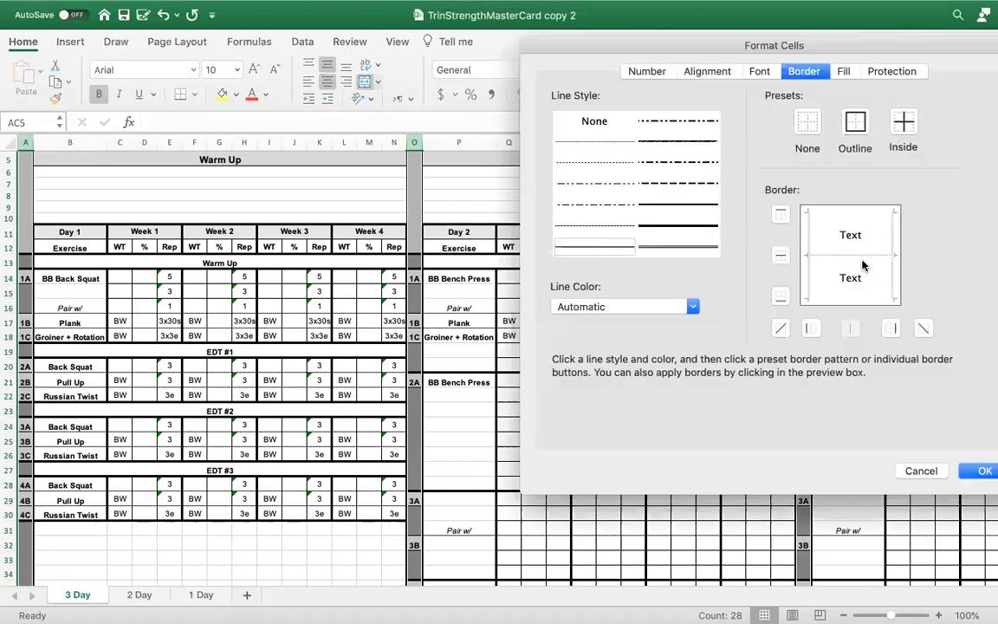
click(654, 73)
click(717, 75)
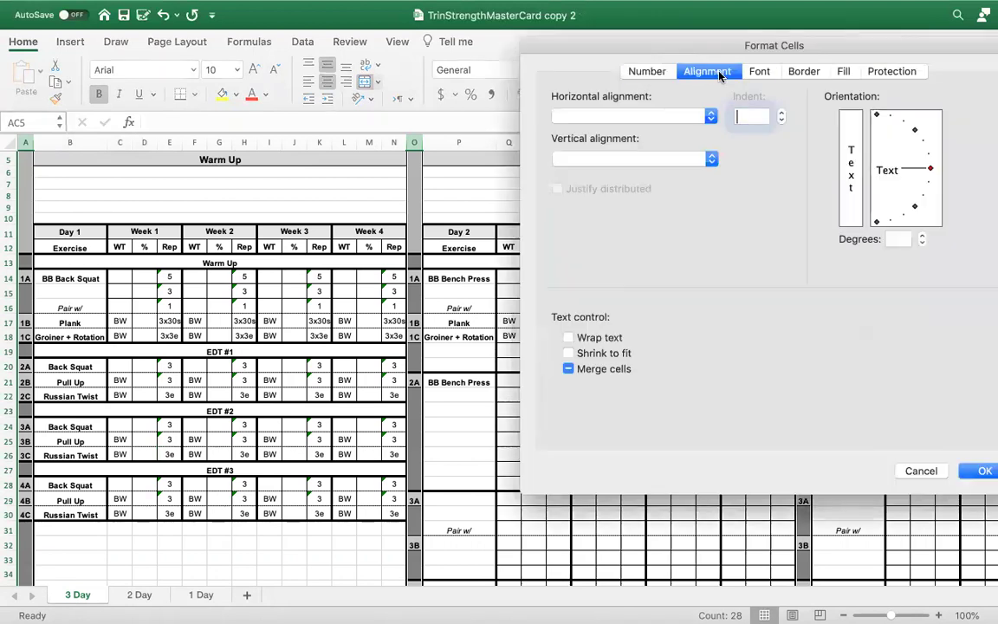
click(985, 472)
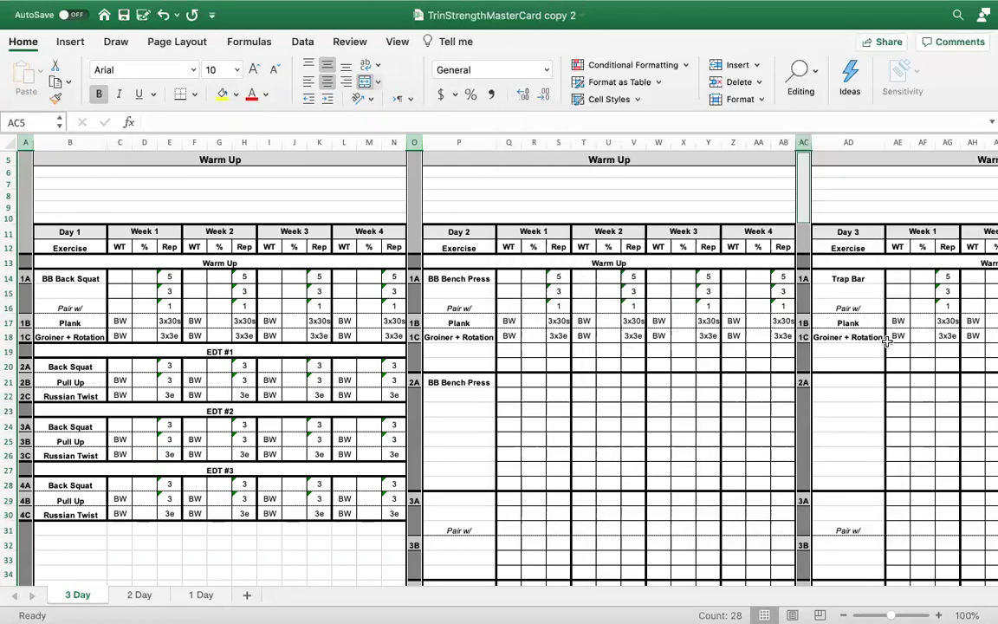
- Try a column width of 3.5 for the exercise-label columns A, O and AC
right_click(24, 140)
click(134, 287)
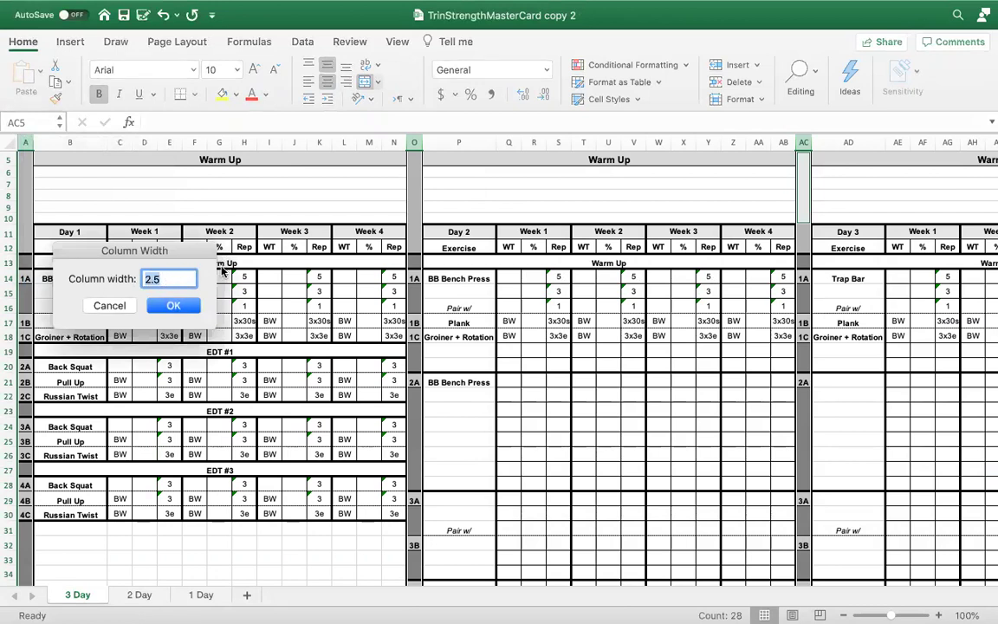
click(178, 279)
text(2)
text(3.)
key(Return)
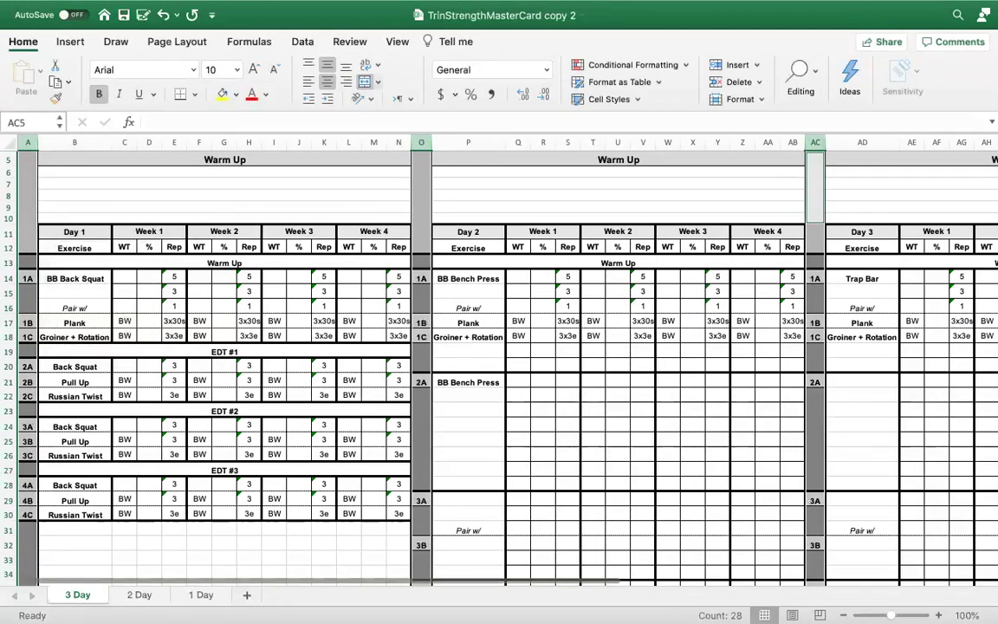
- Set the width of the exercise-label columns A, O and AC back to 2.5
right_click(31, 142)
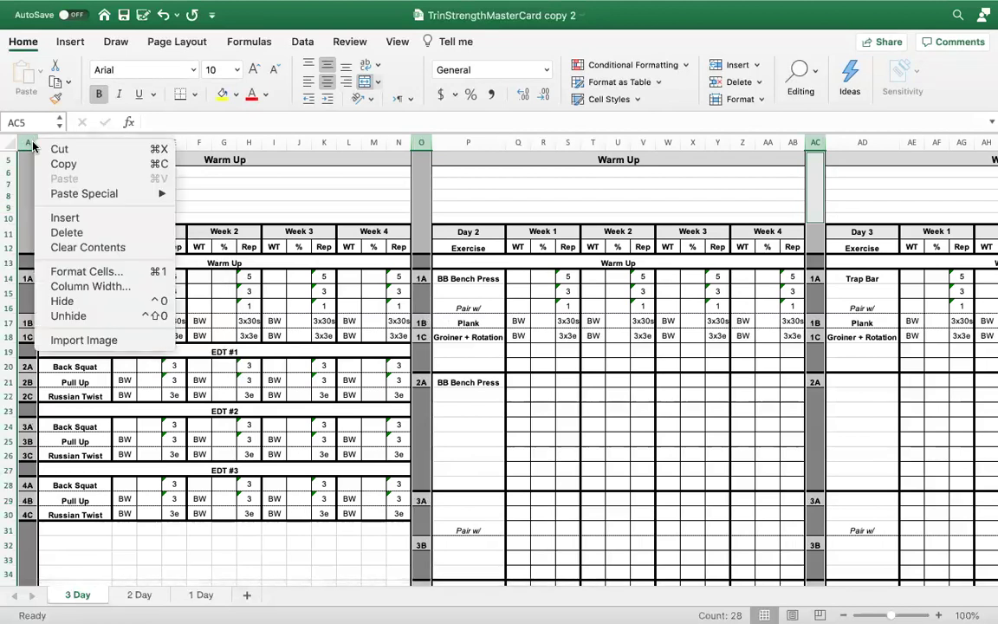
click(111, 289)
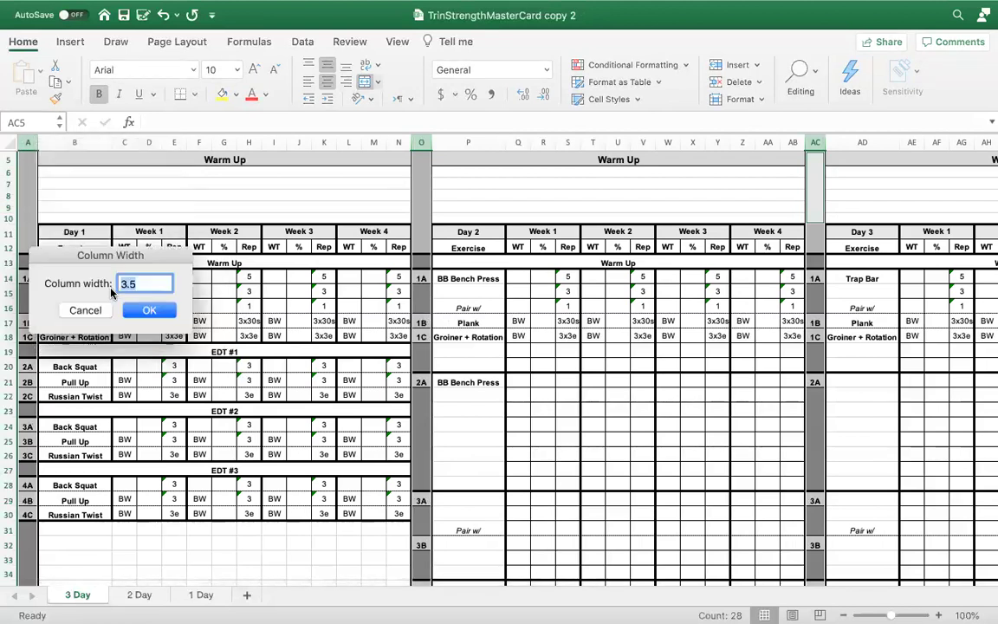
text(2.)
key(Return)
click(167, 394)
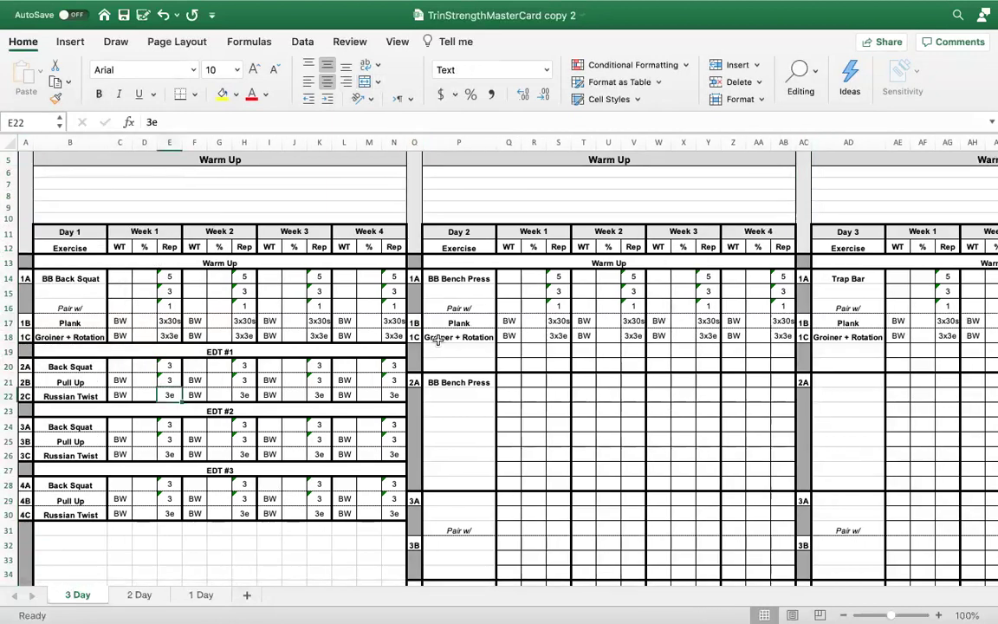
scroll(438, 340, right, 5)
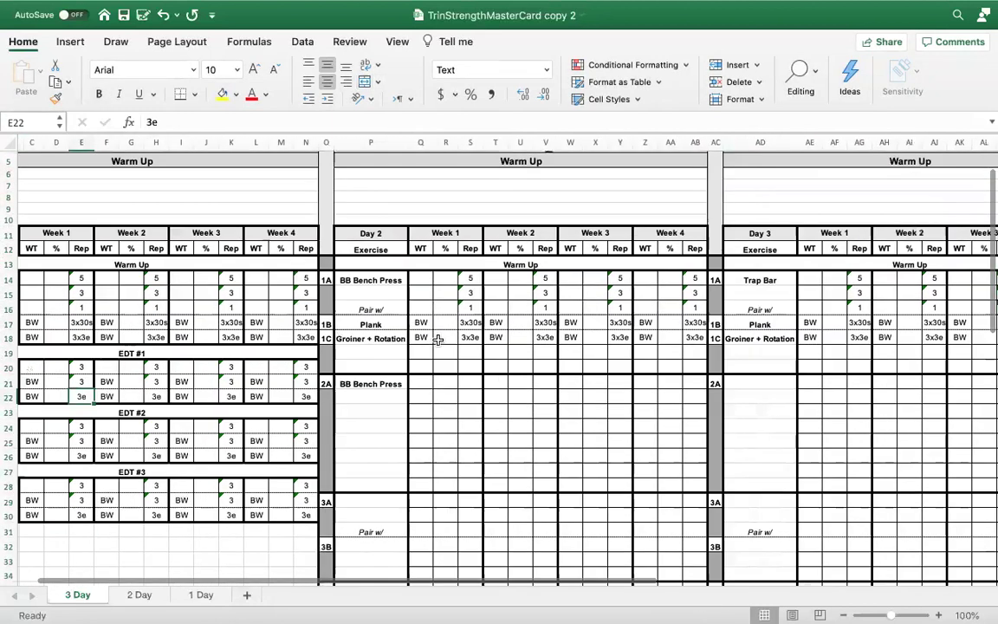
mouse_move(697, 8)
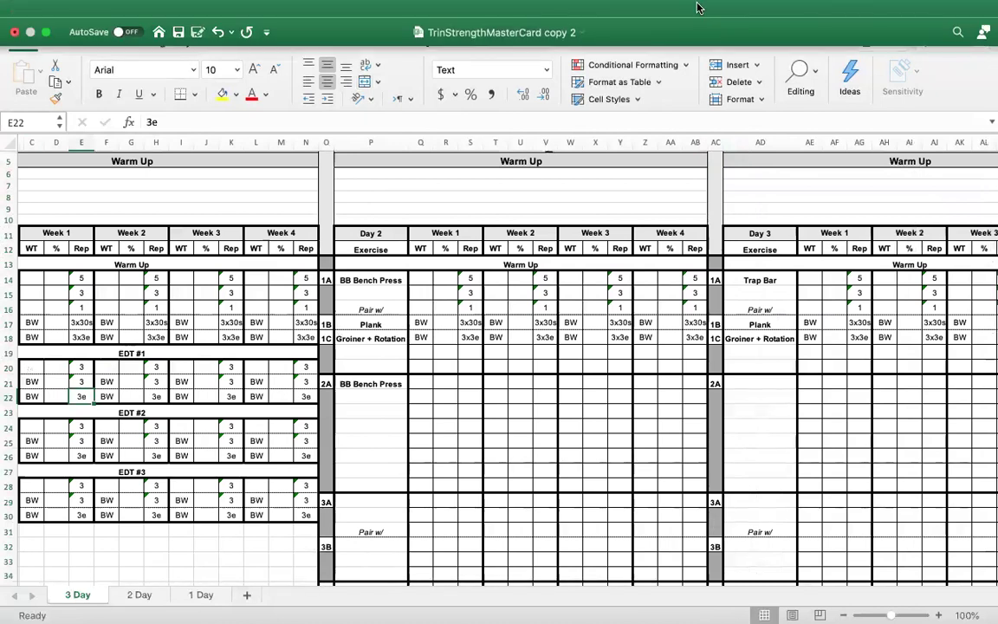